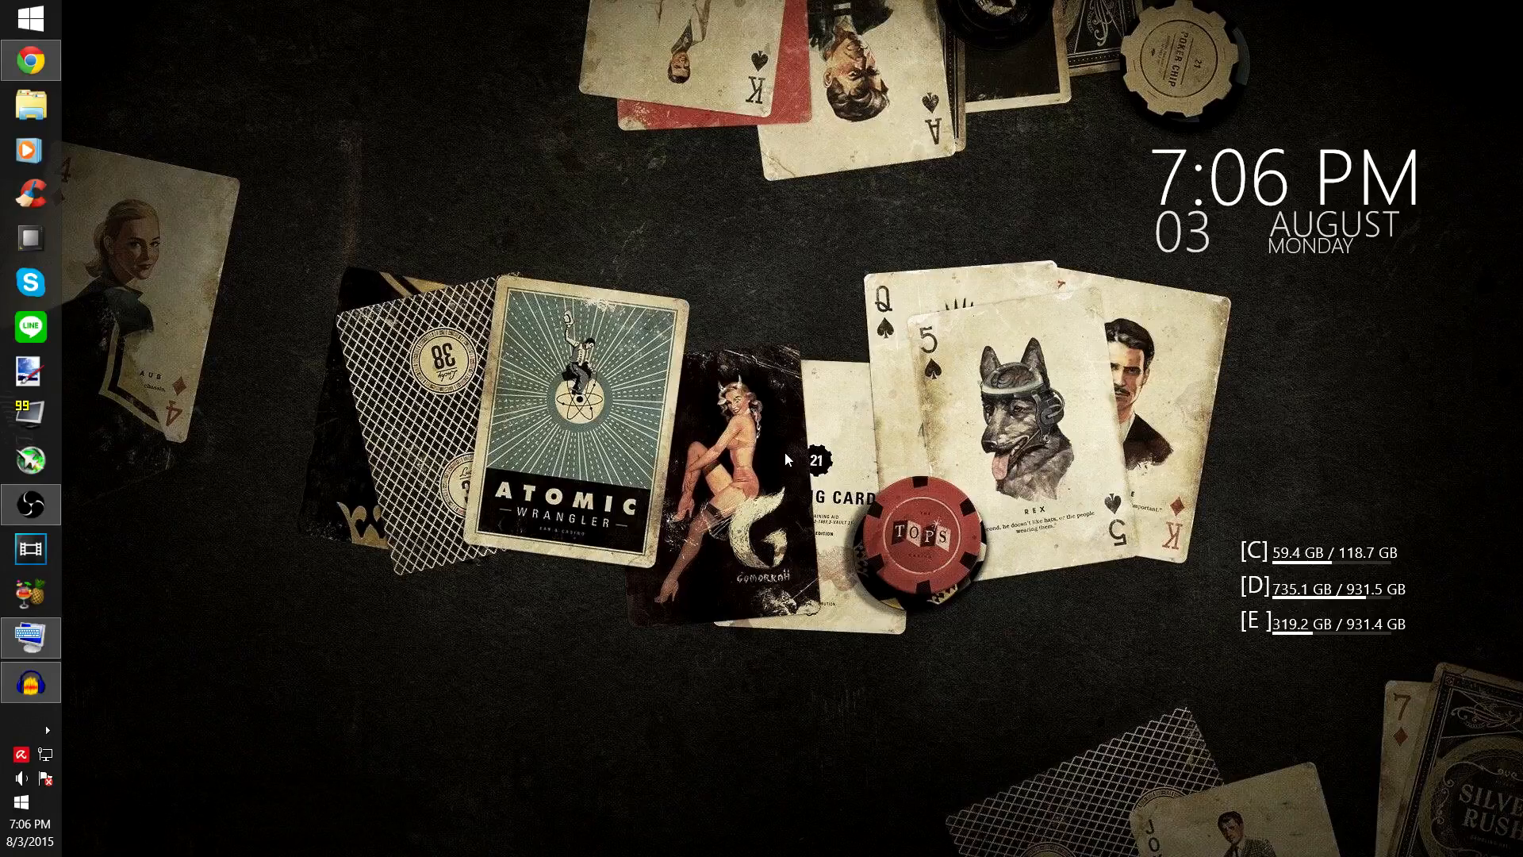
click(48, 730)
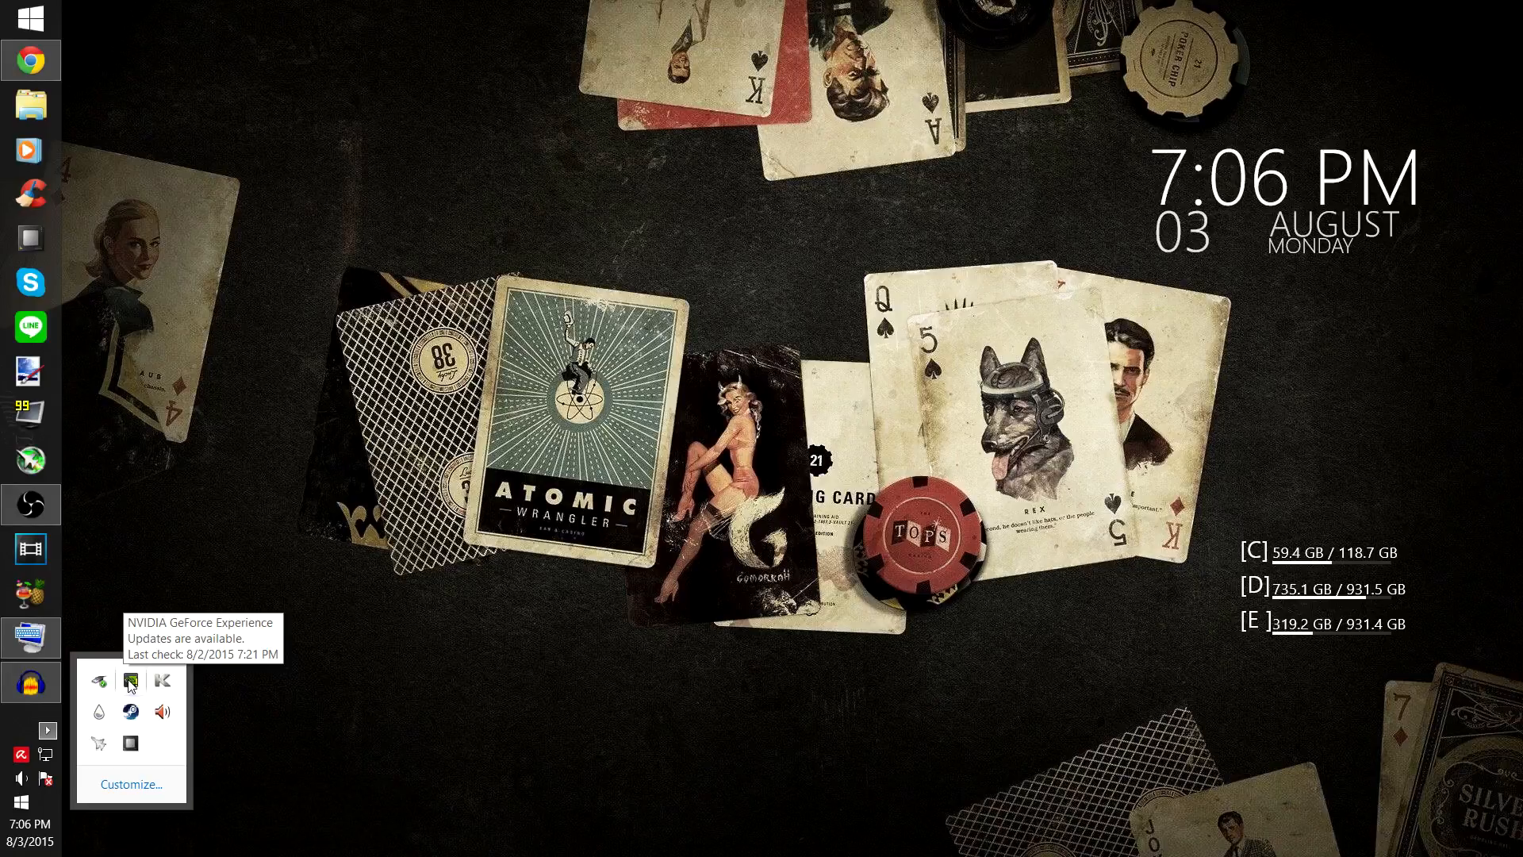
click(455, 481)
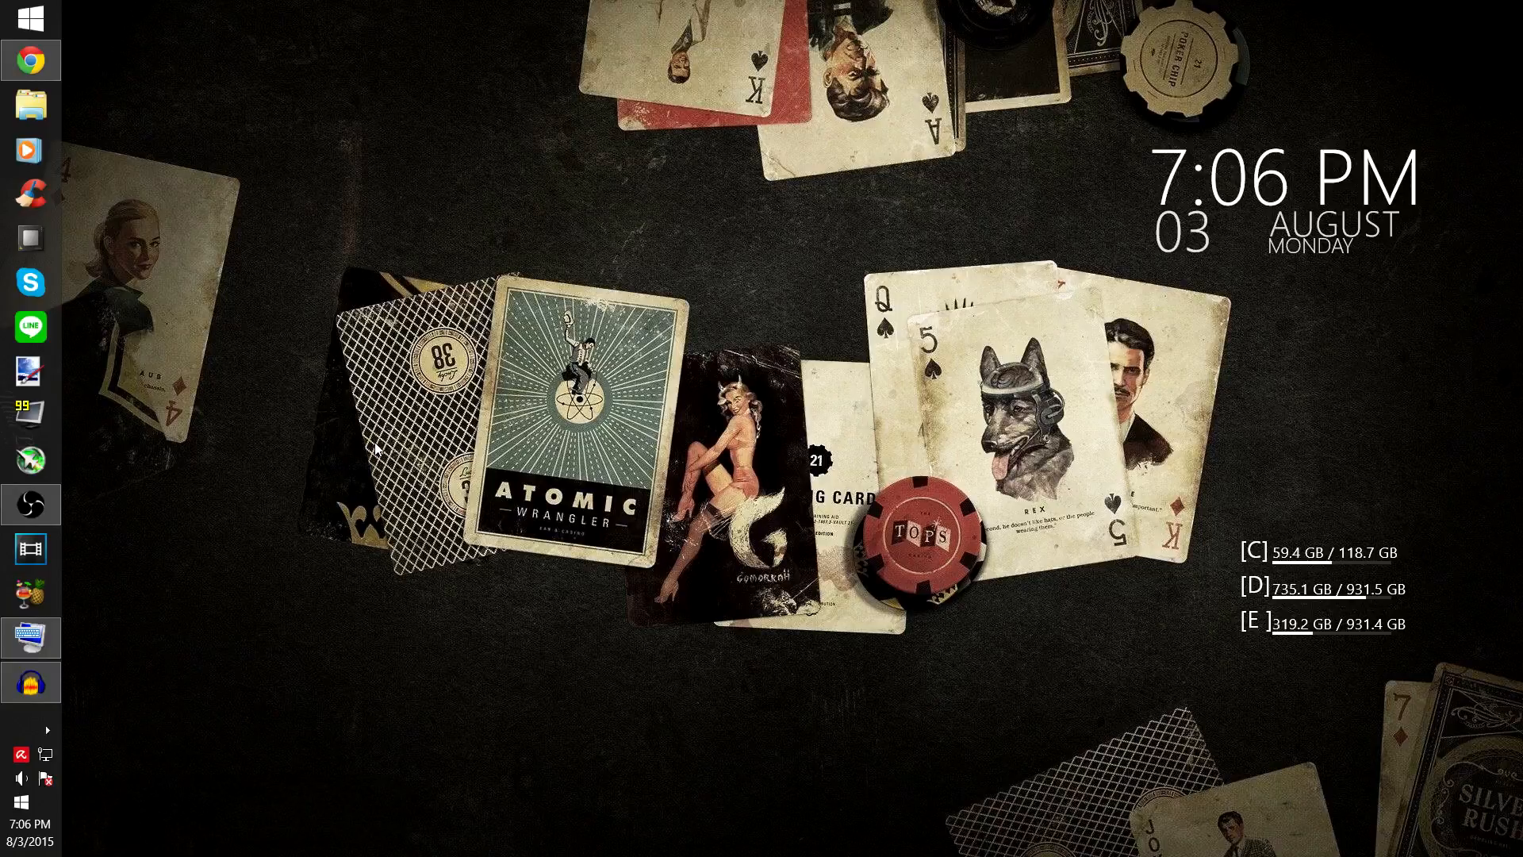
Step: Switch to Open Broadcaster Software, preview the desk scene's stream, and stop the preview
click(32, 506)
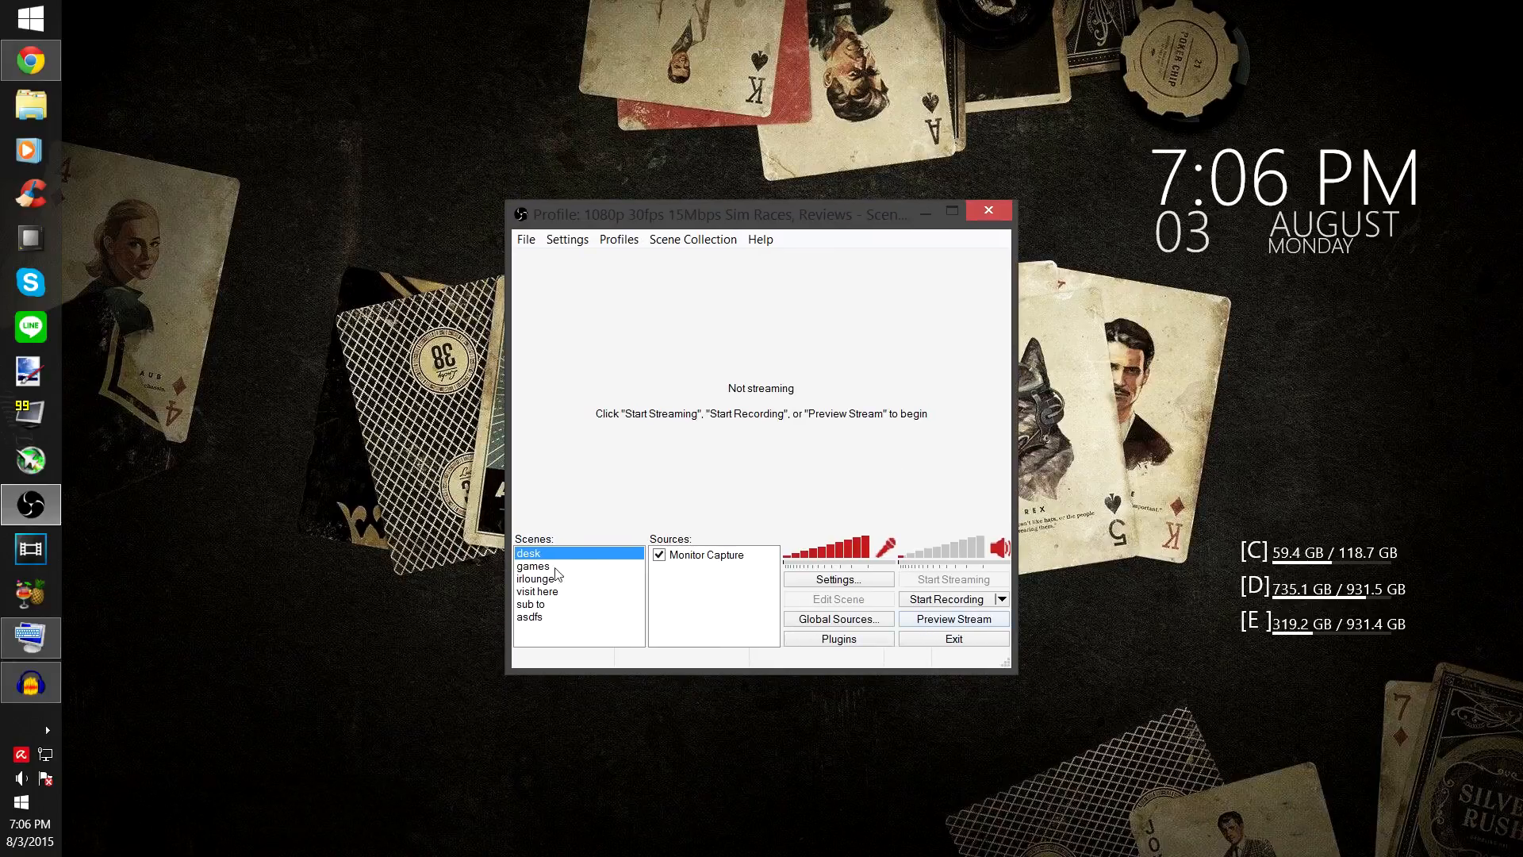
click(954, 618)
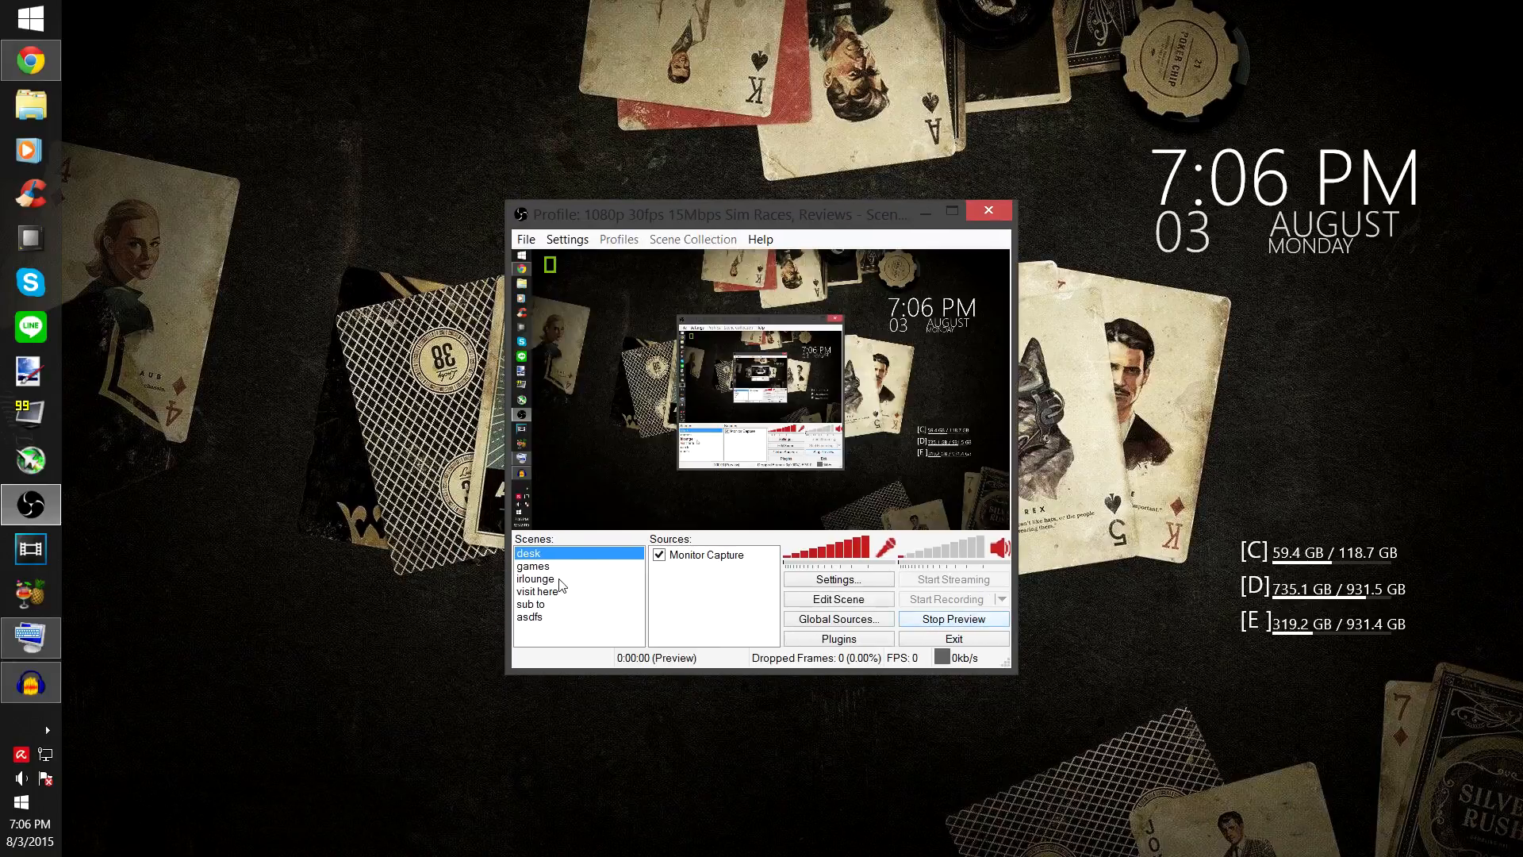
click(932, 621)
Step: Create a new settings profile named "test stream"
click(619, 239)
click(646, 262)
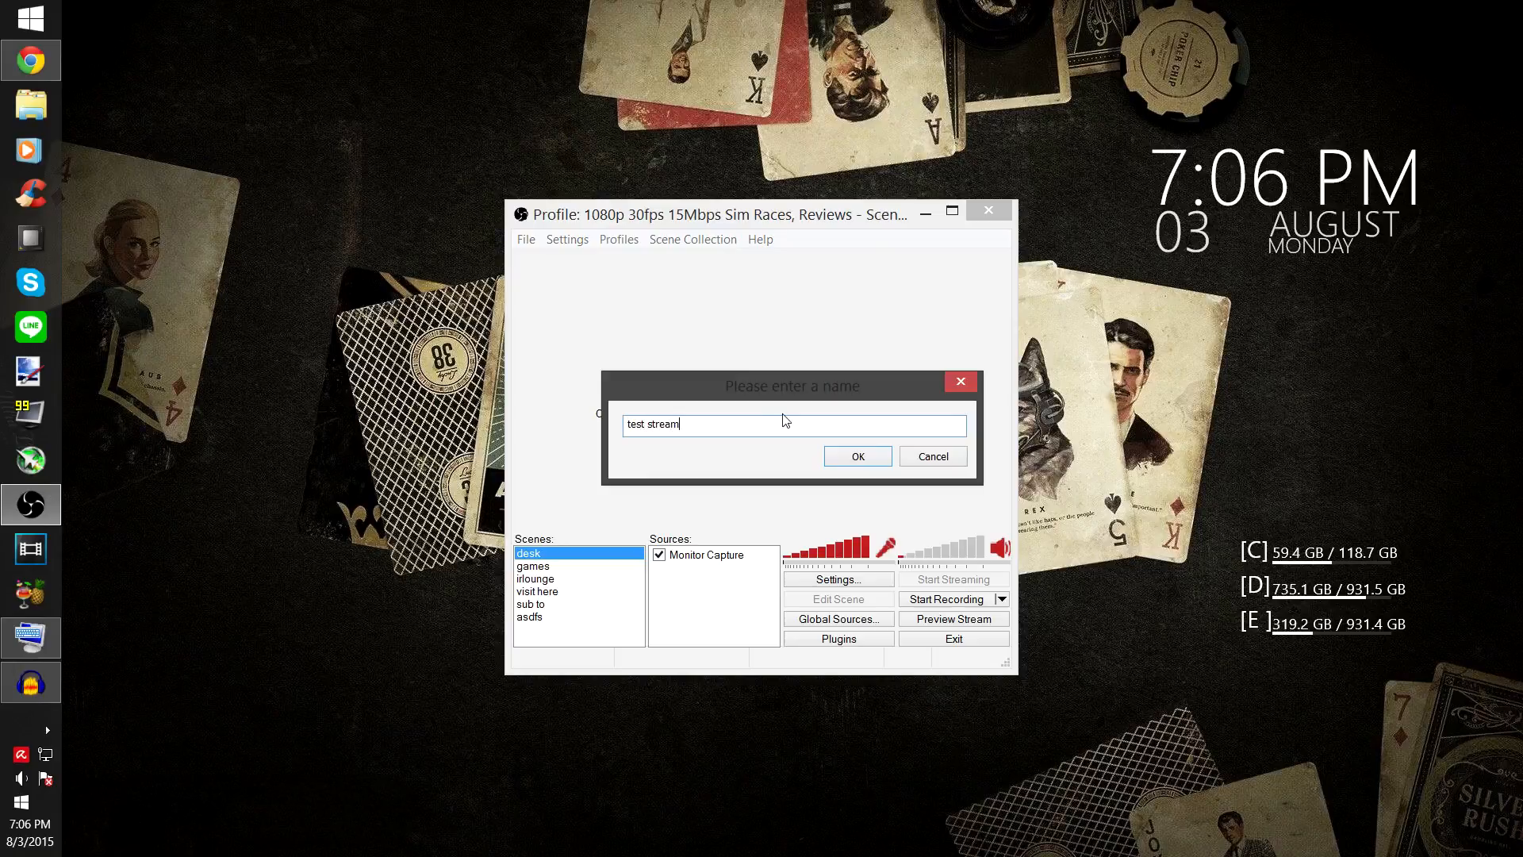
text(test stream)
click(830, 460)
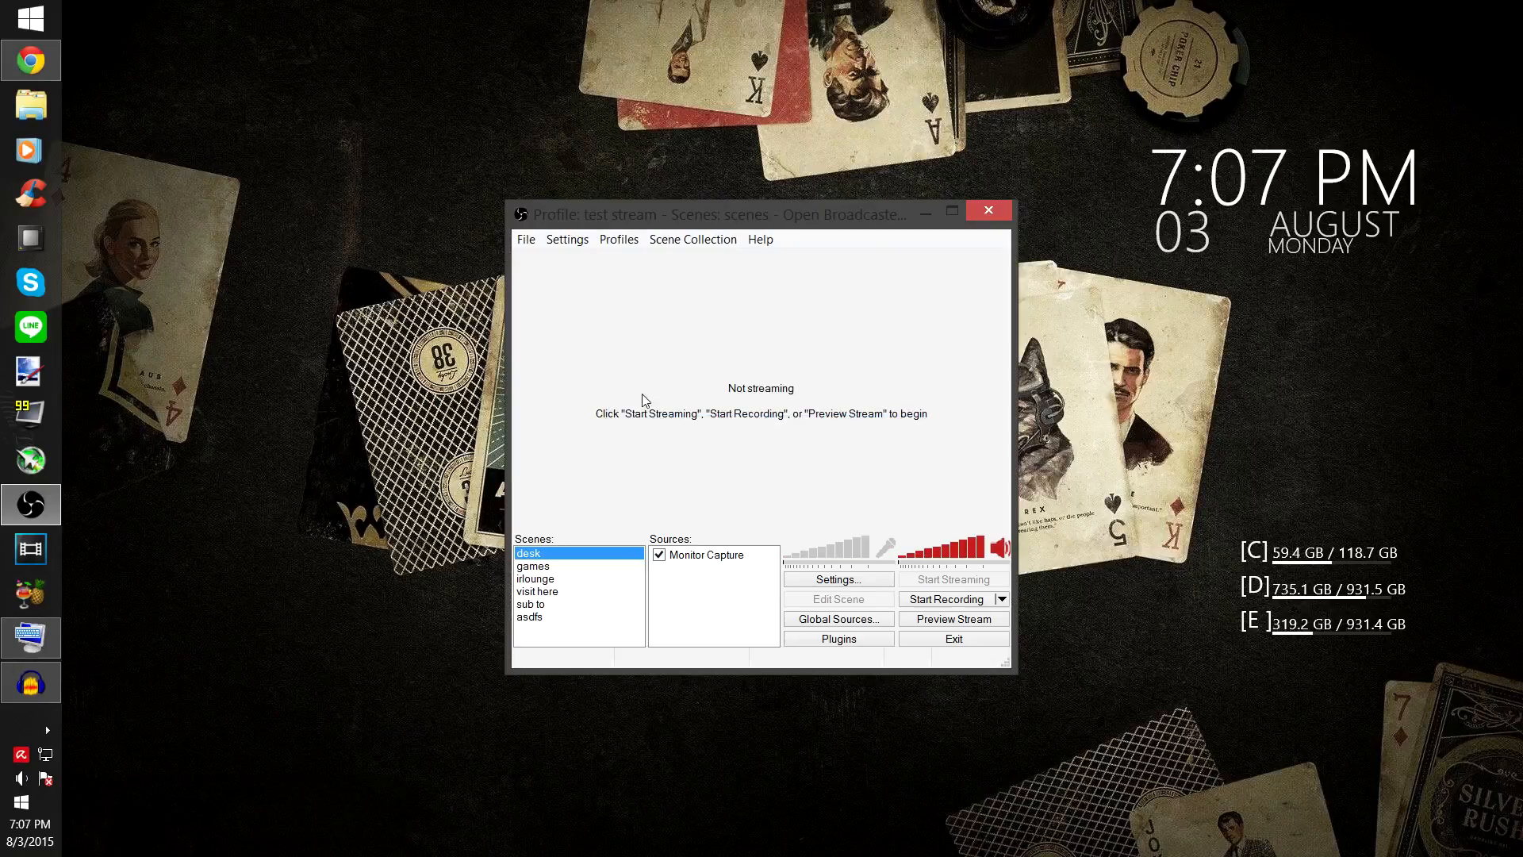
Step: Open the encoding settings of the test stream profile
click(567, 239)
click(577, 264)
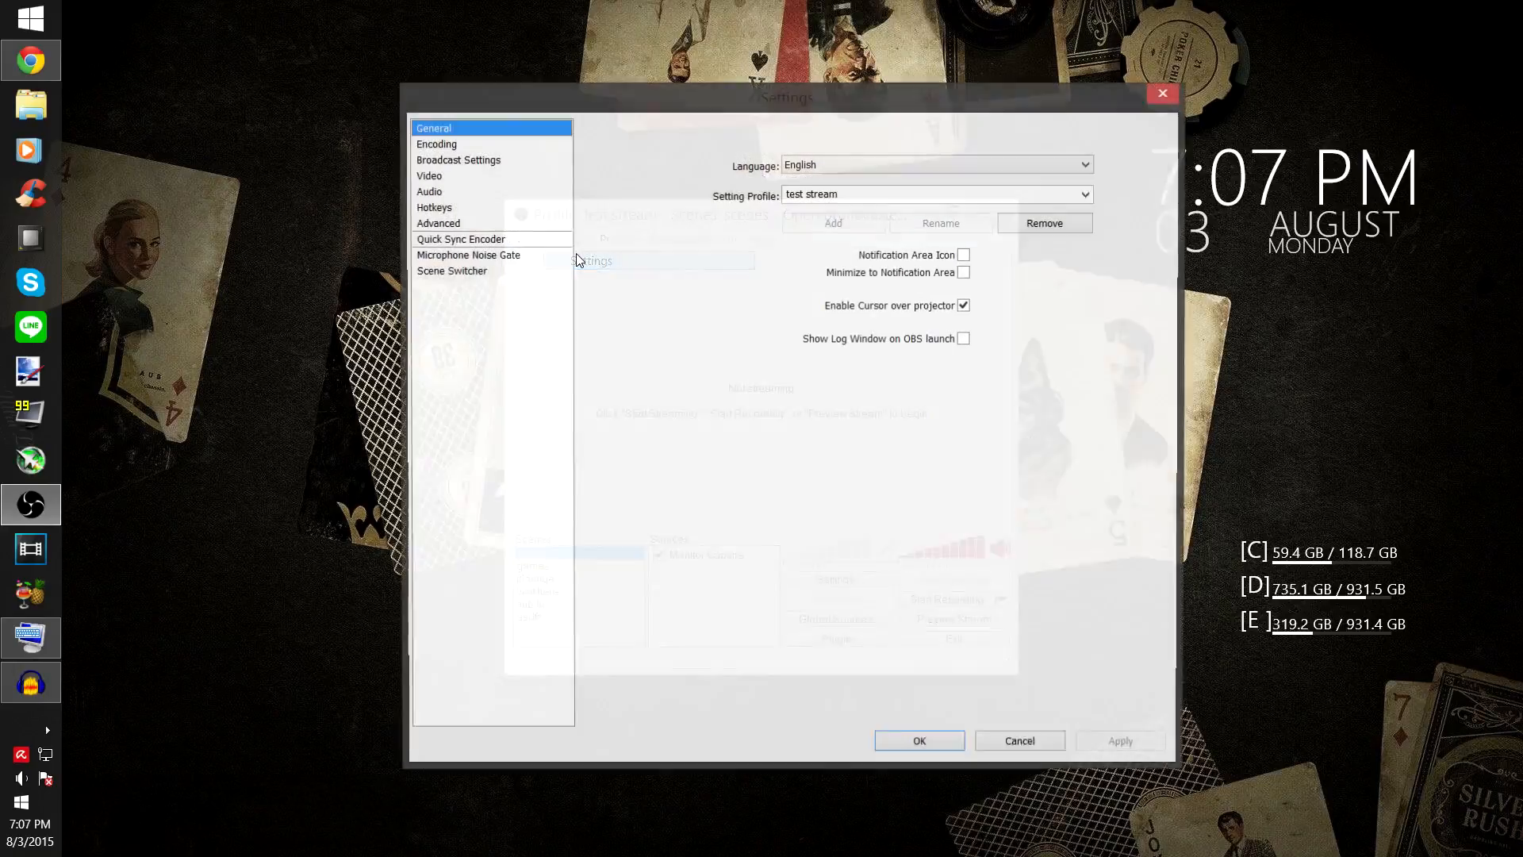
click(443, 146)
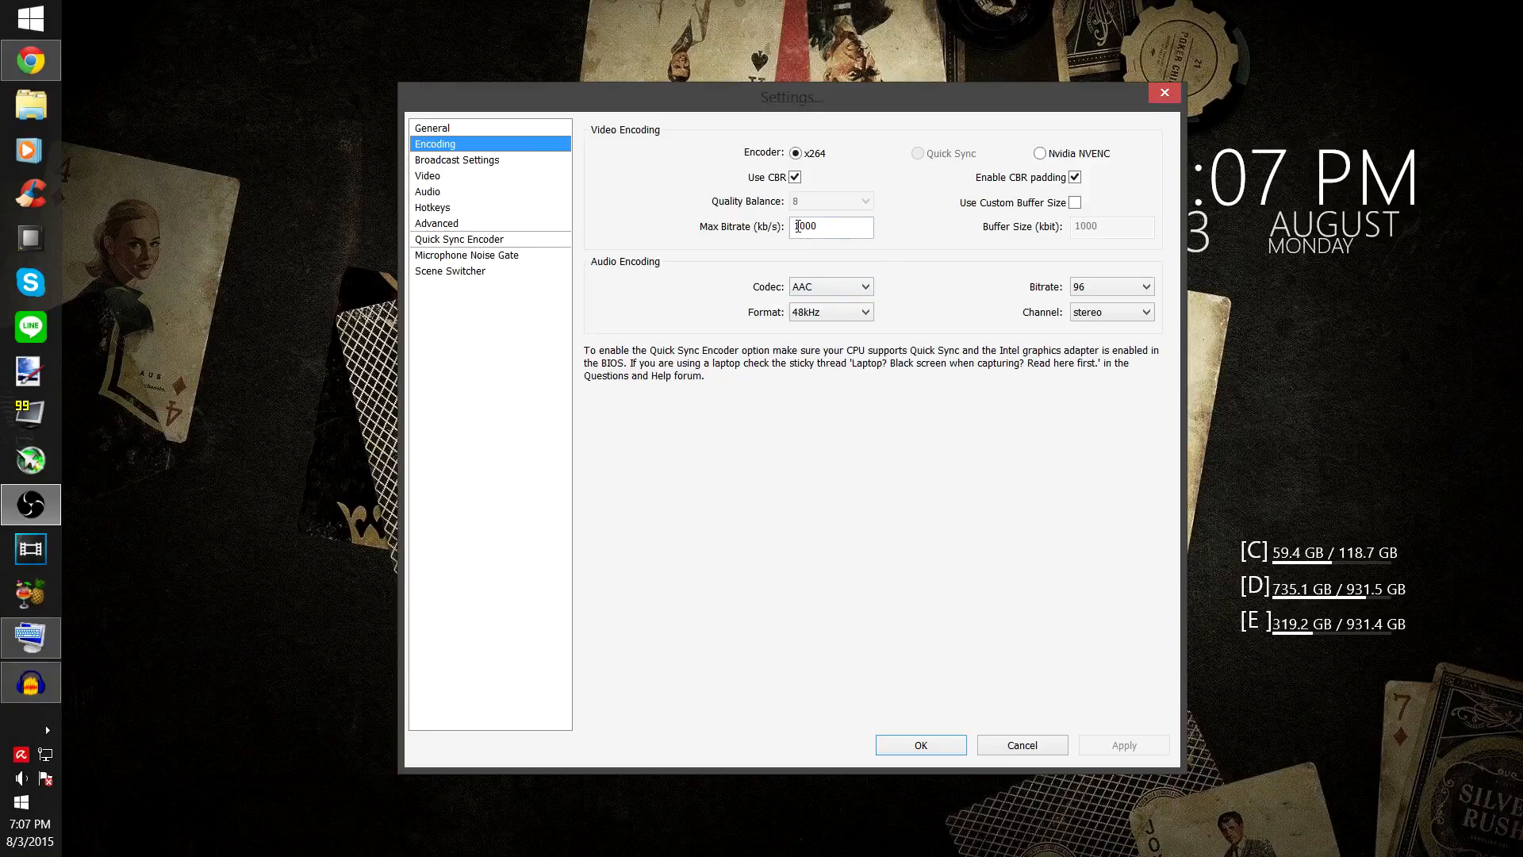
mouse_move(798, 227)
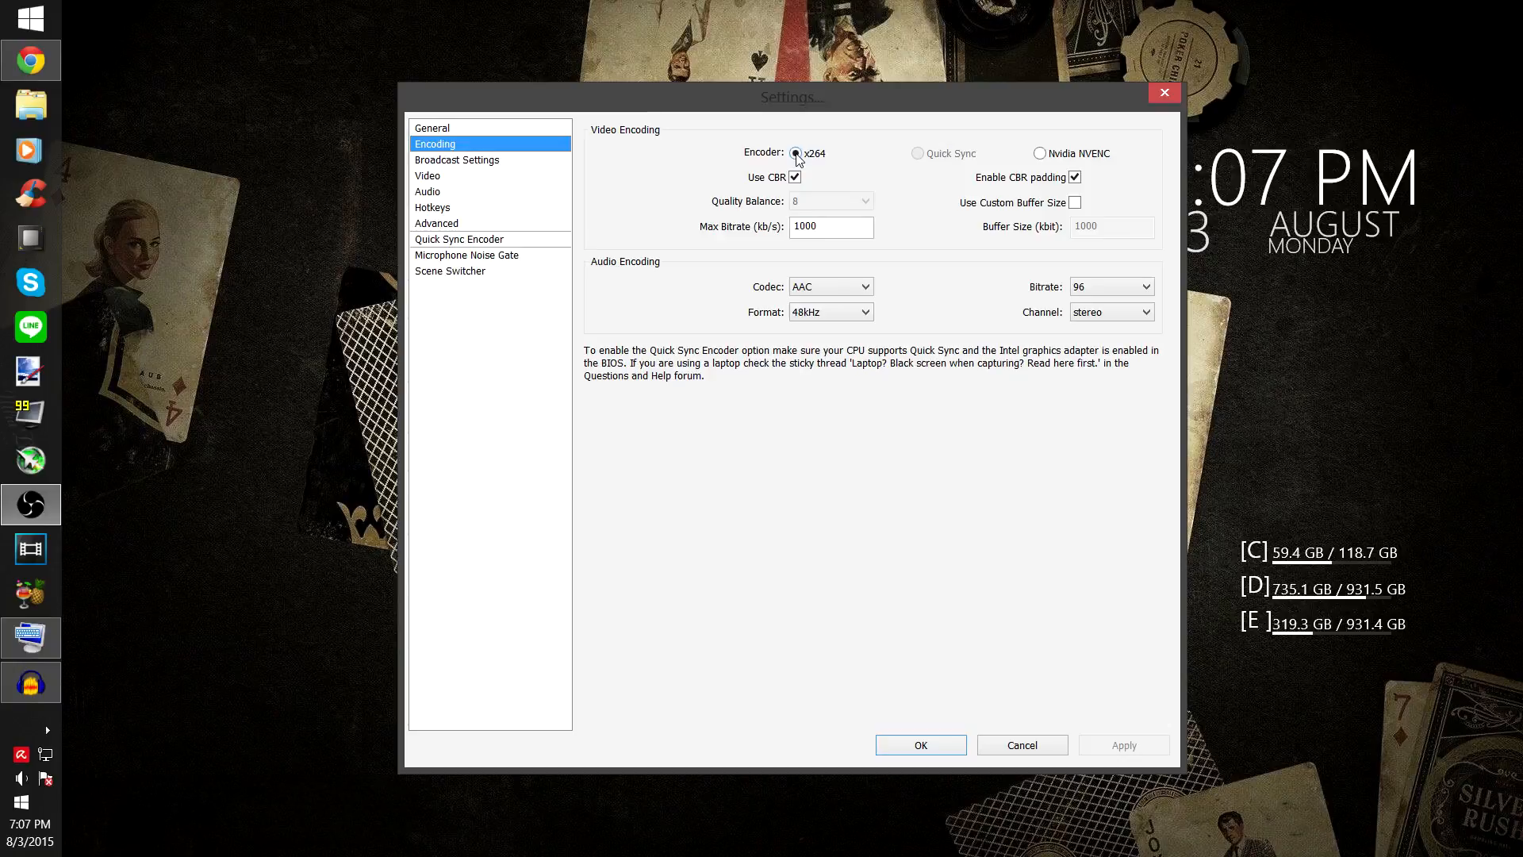
Step: Try maximum video bitrates of 12000 kb/s and 1900 kb/s in the encoding settings
drag(825, 233, 776, 234)
click(811, 232)
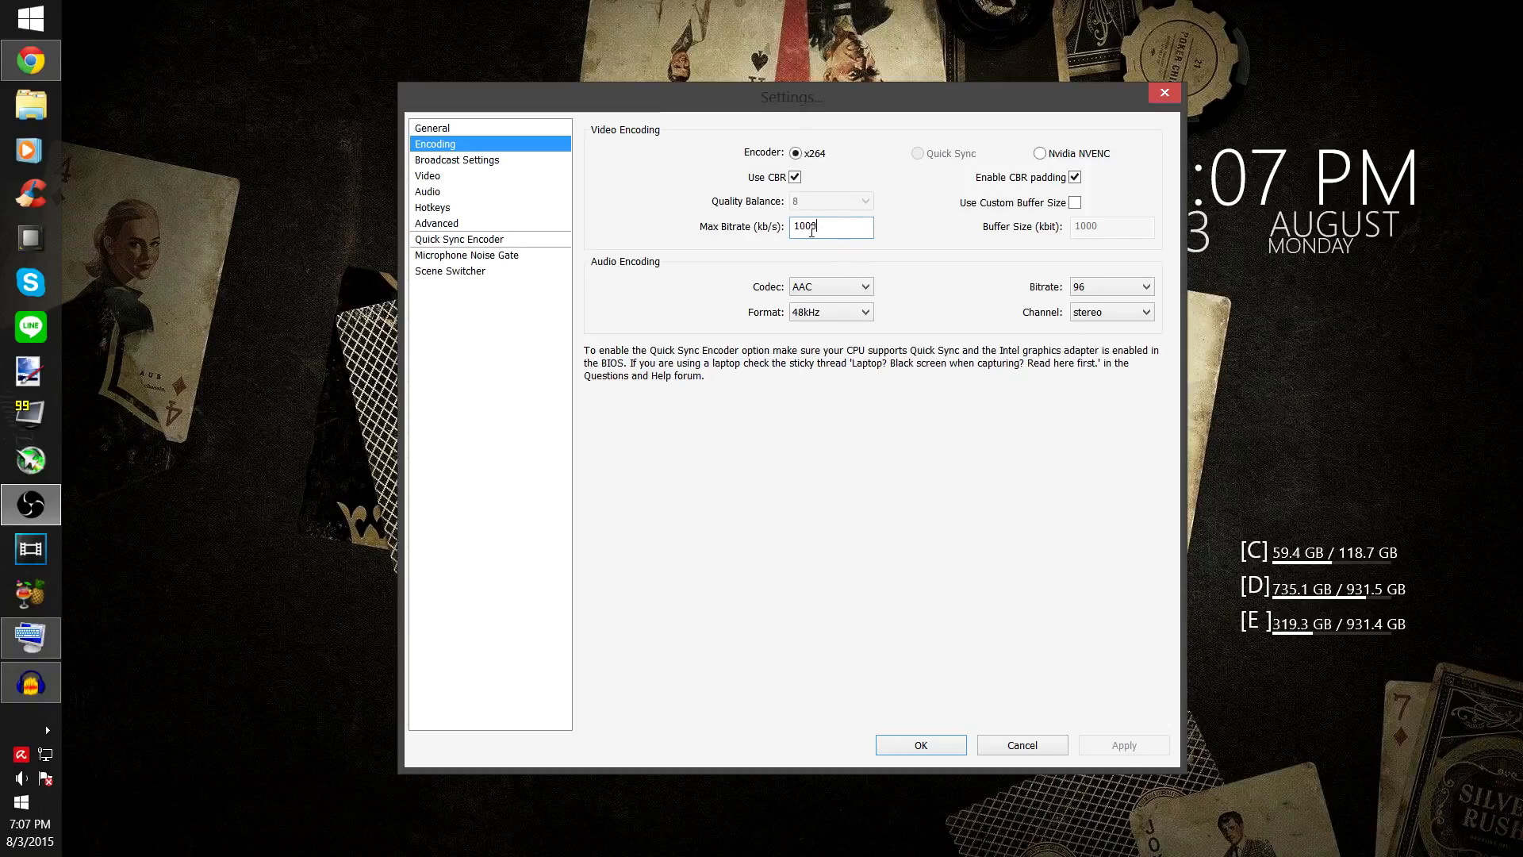
drag(820, 228, 788, 234)
click(836, 226)
click(799, 226)
text(2)
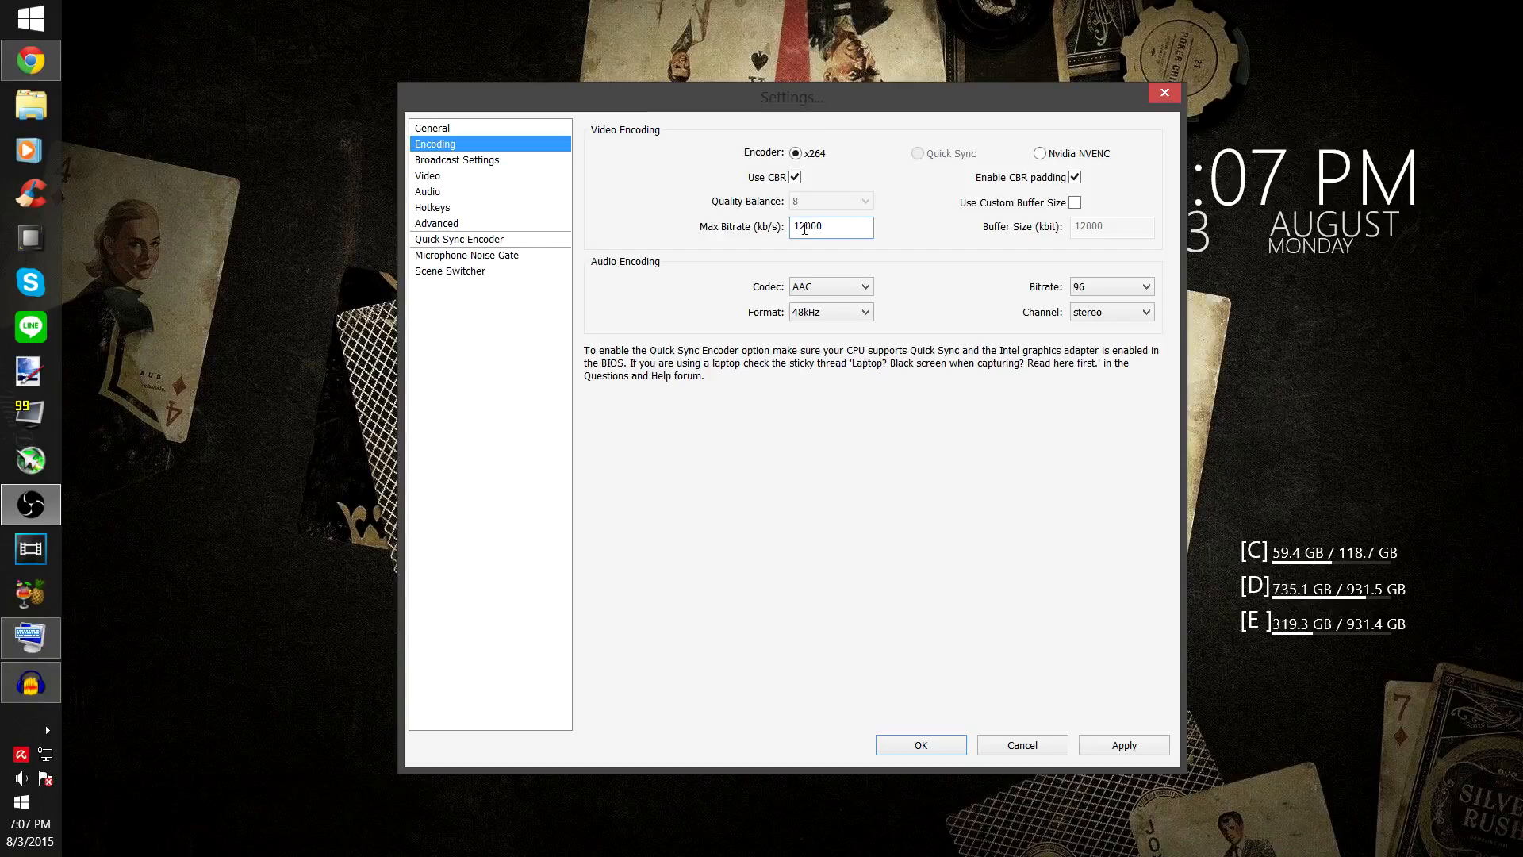
drag(823, 227, 801, 227)
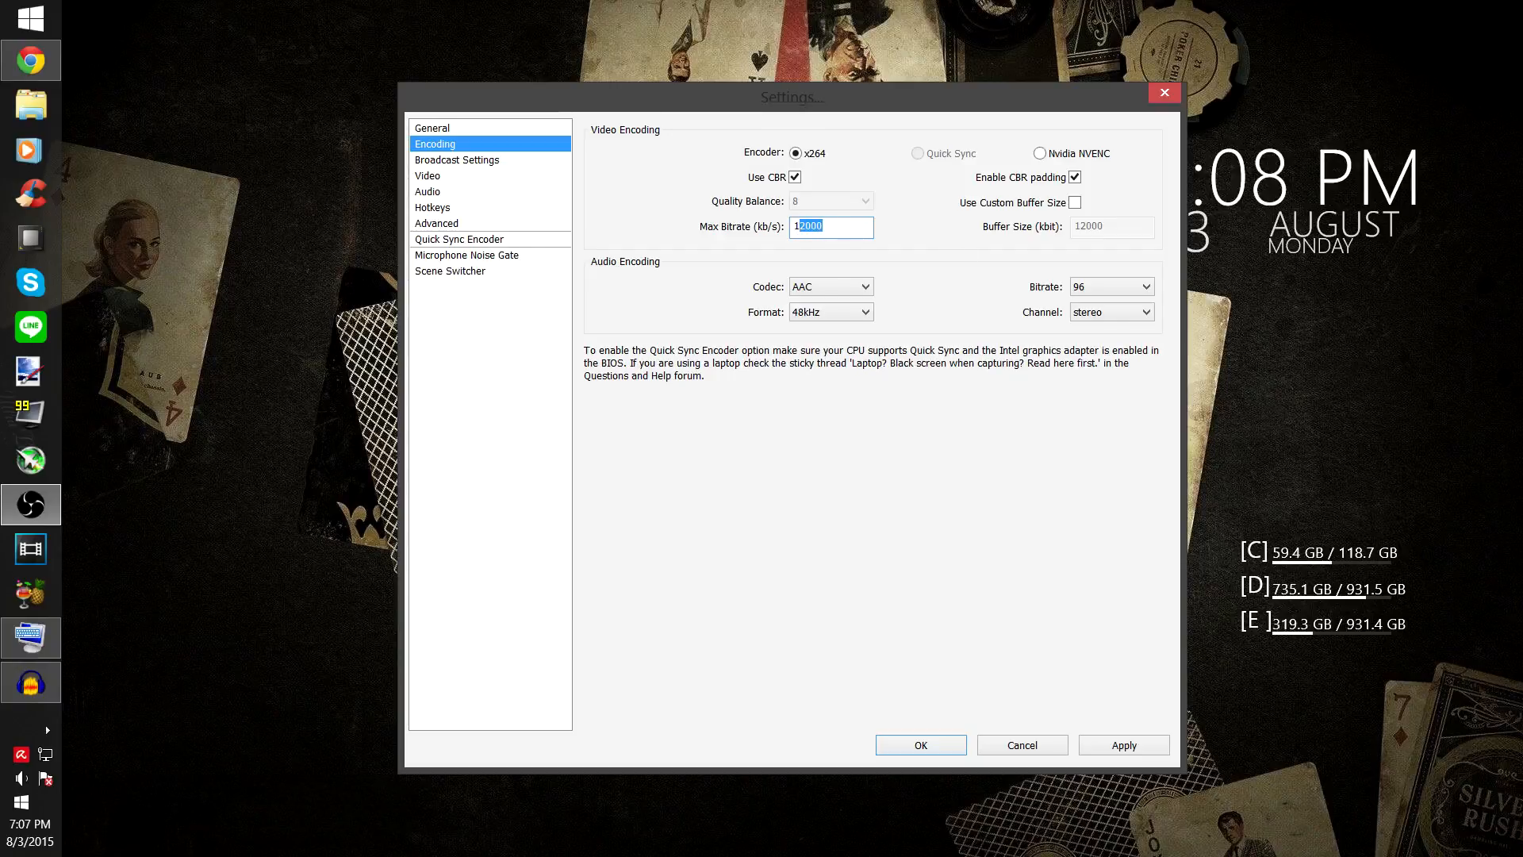
text(900)
mouse_move(820, 229)
Step: Switch to Chrome, run a Speedtest.net connection test with the preferred server, and close the test page
click(30, 60)
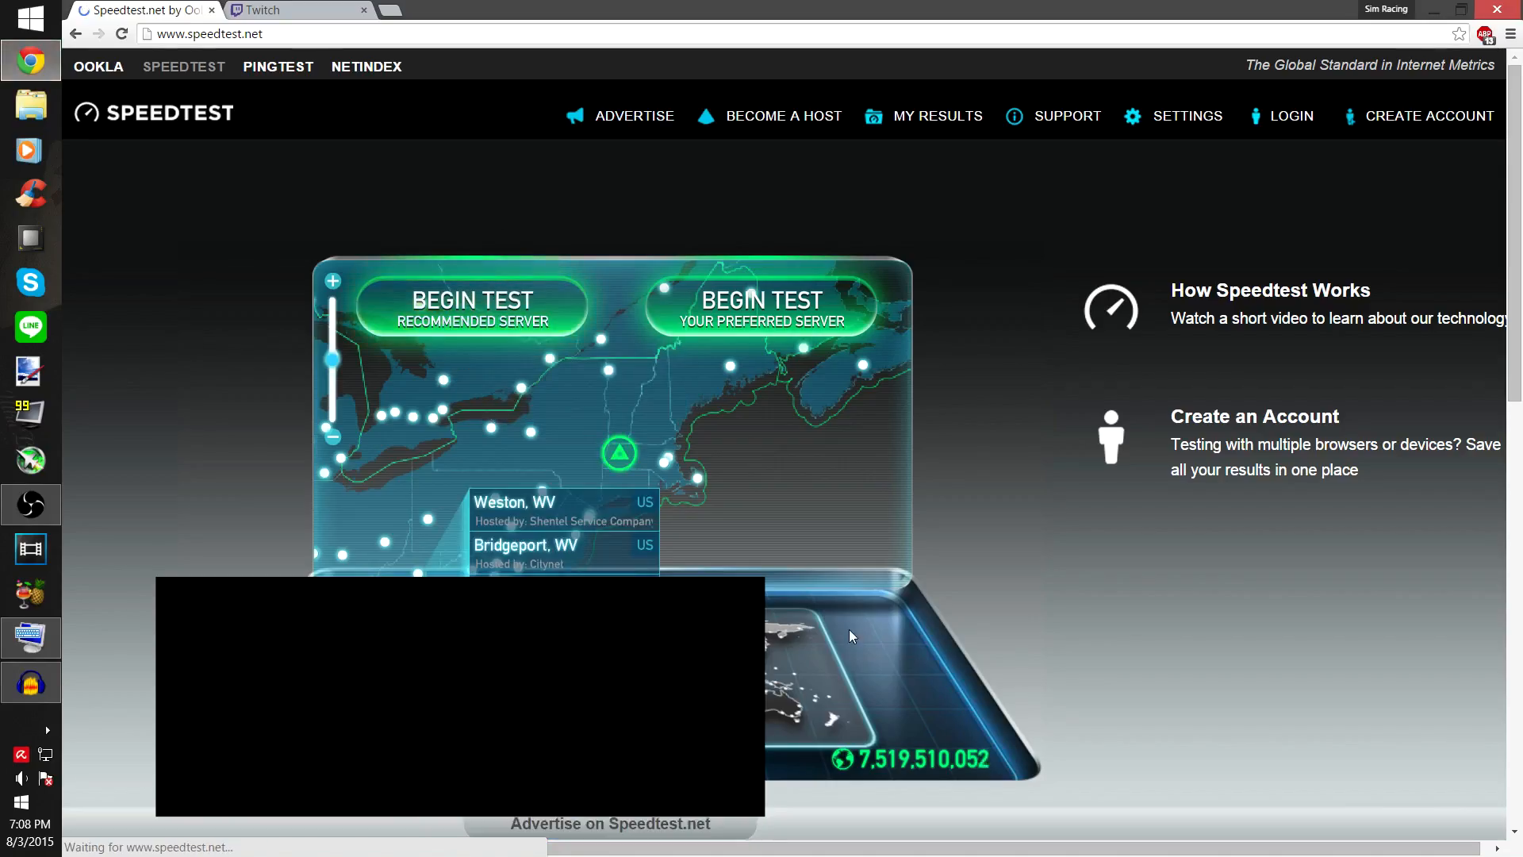
click(776, 301)
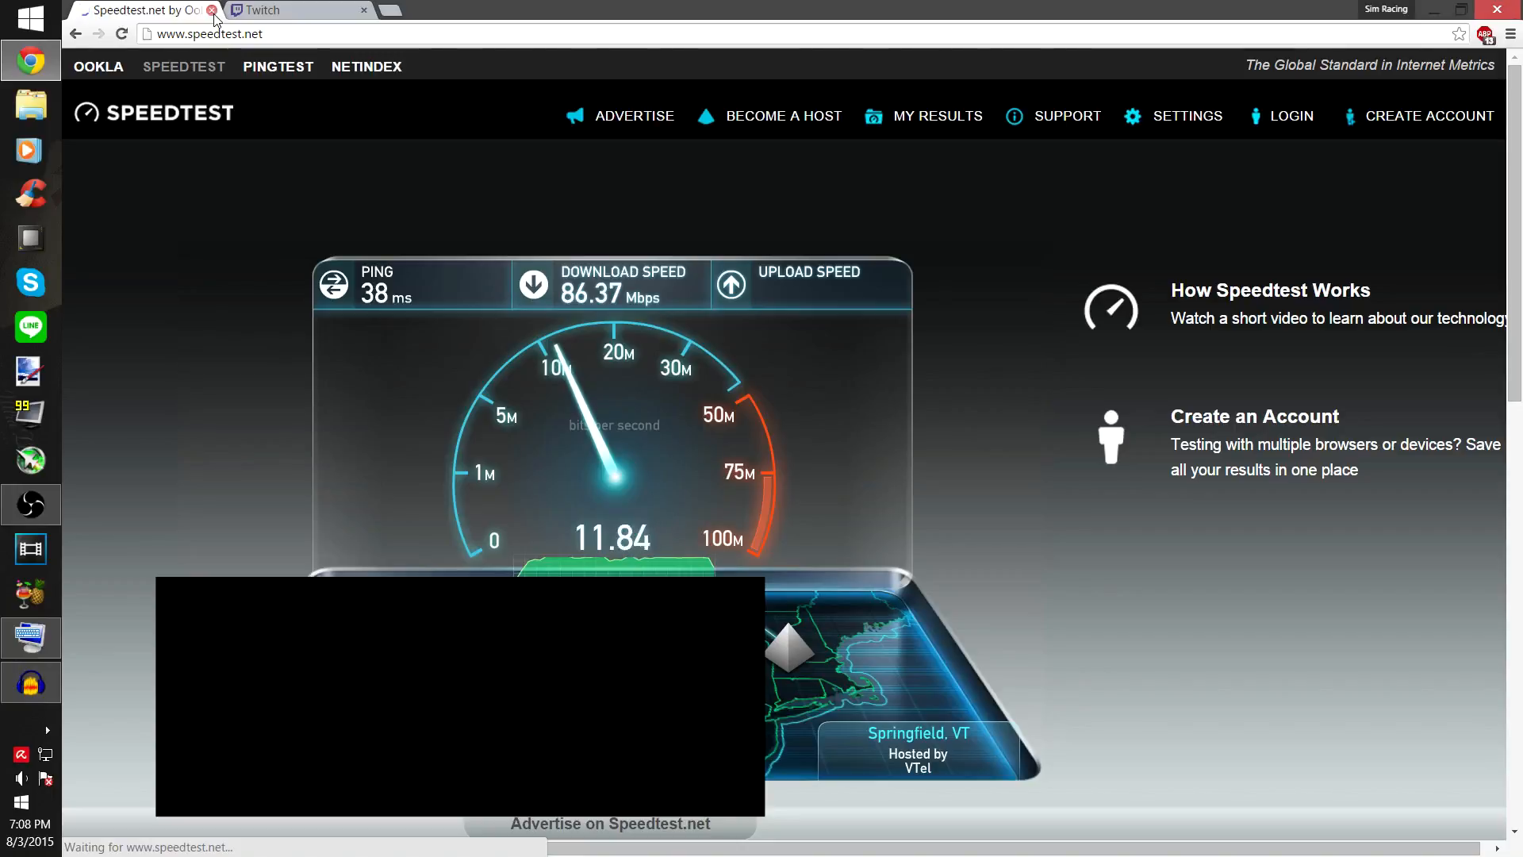
click(212, 10)
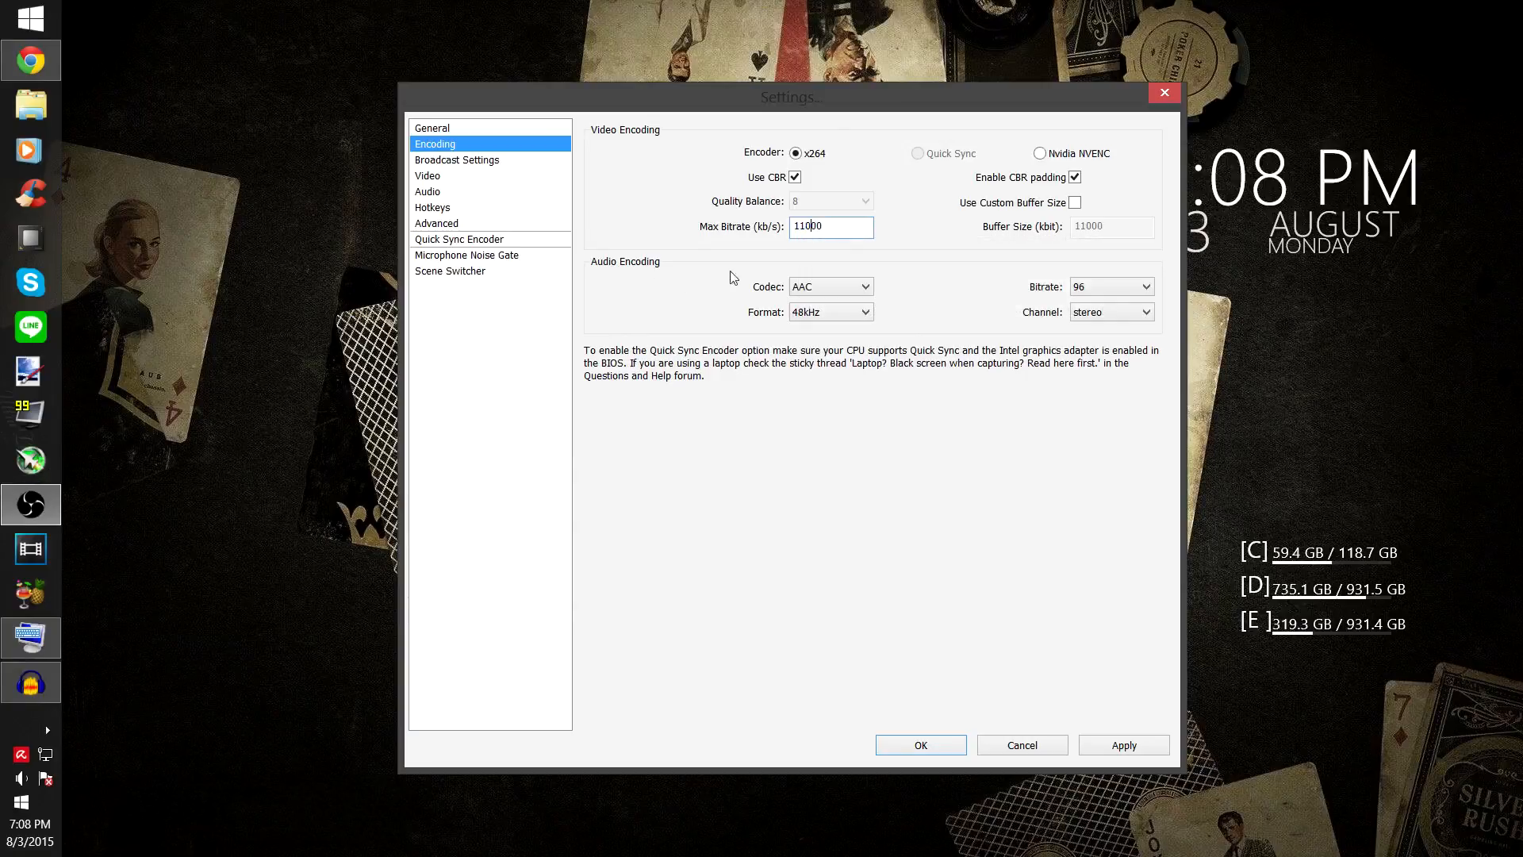
Step: Set the maximum video bitrate to 1900 kb/s and apply the change
mouse_move(803, 230)
mouse_down()
mouse_move(851, 228)
mouse_move(809, 223)
mouse_up()
click(852, 229)
text(9)
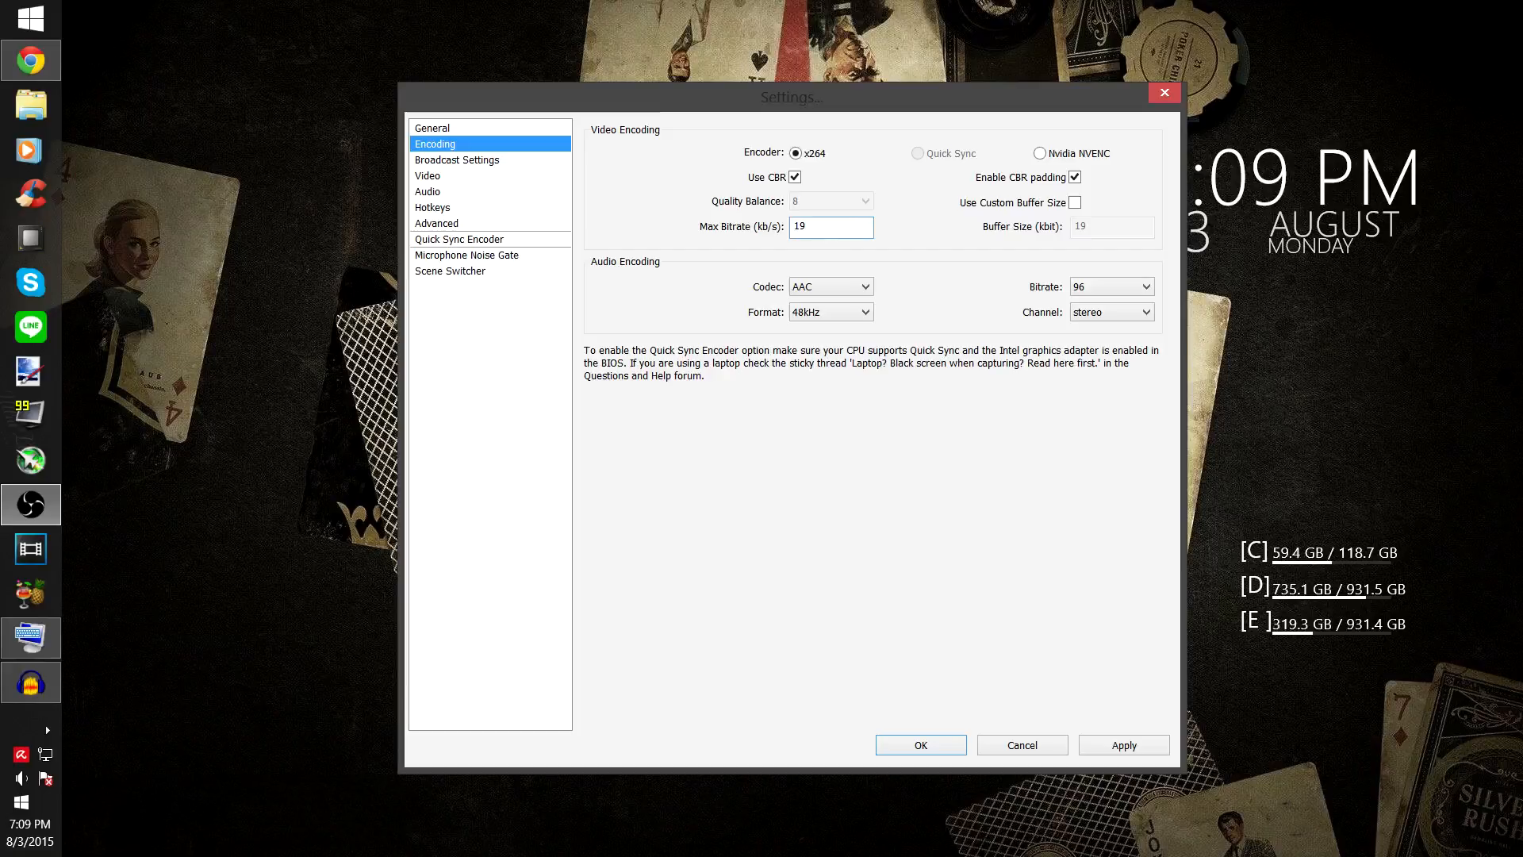
text(00)
click(1115, 746)
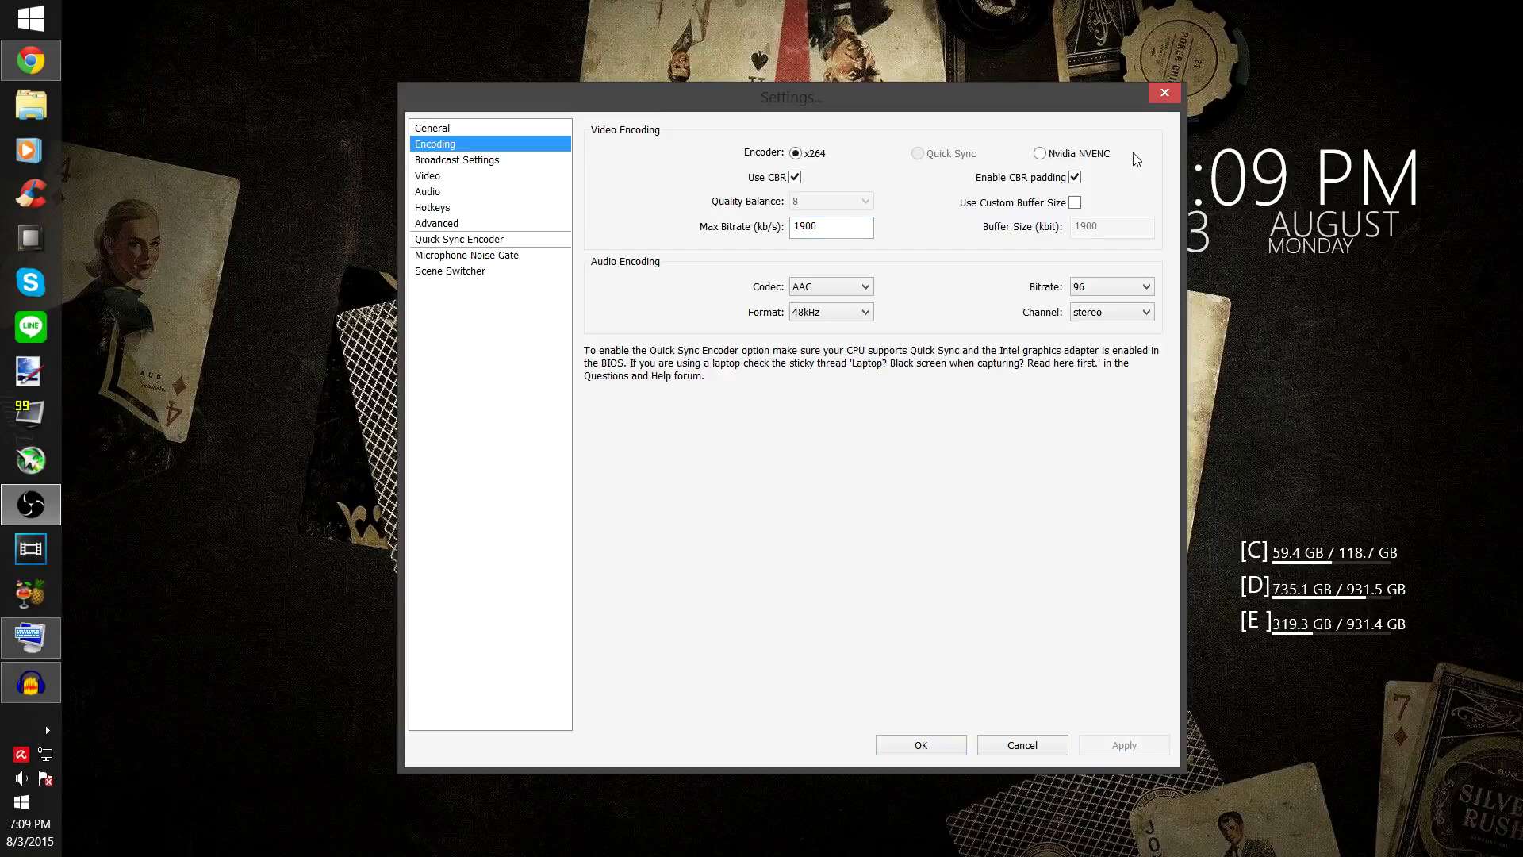
drag(820, 231, 784, 236)
click(842, 229)
Step: Set the audio encoding bitrate to 160 and apply the change
click(1109, 286)
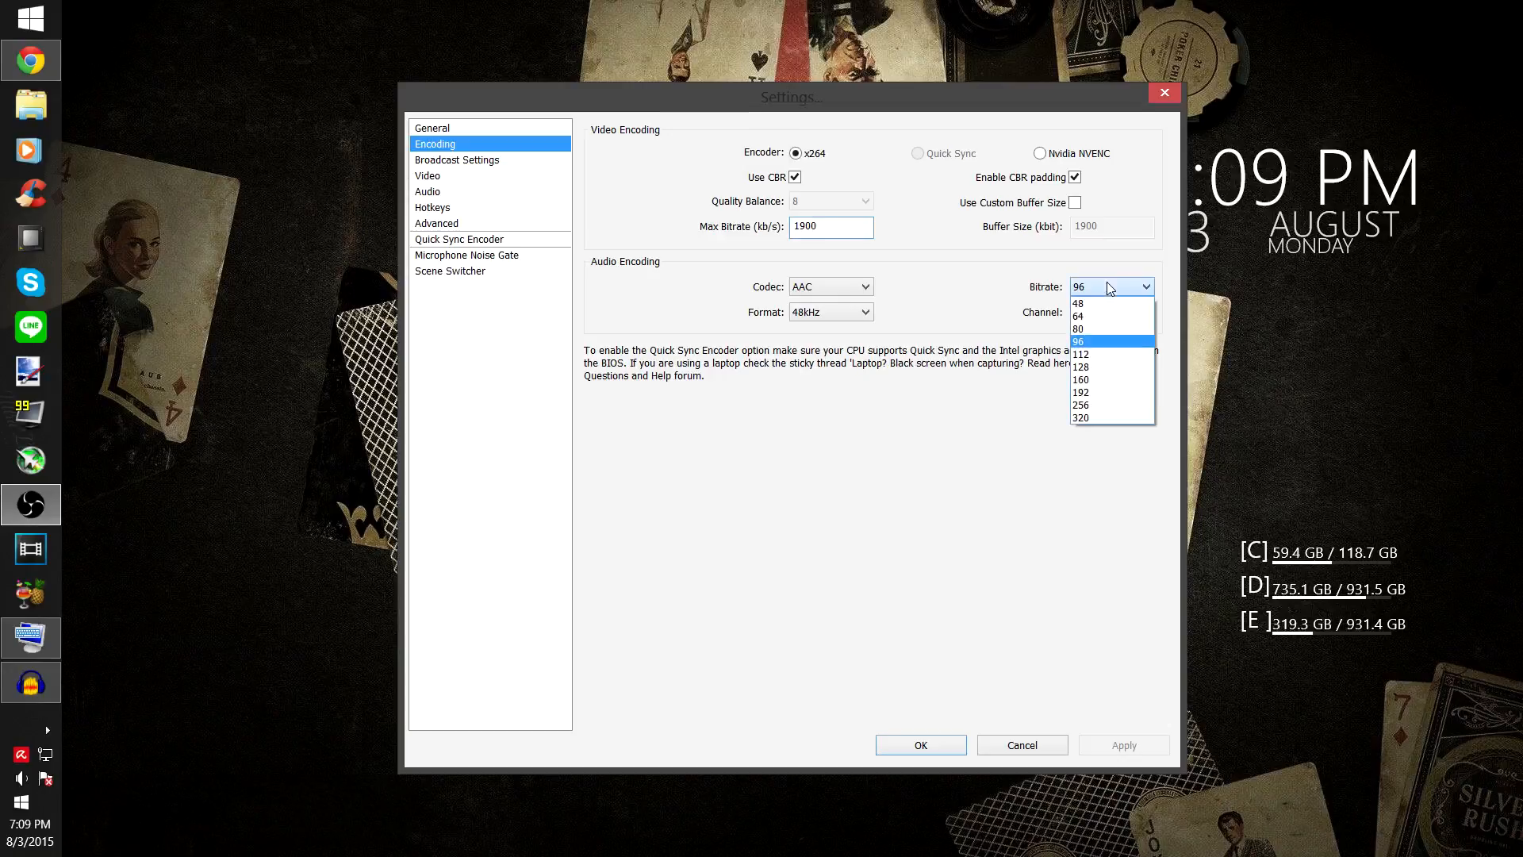
click(1096, 379)
click(1158, 742)
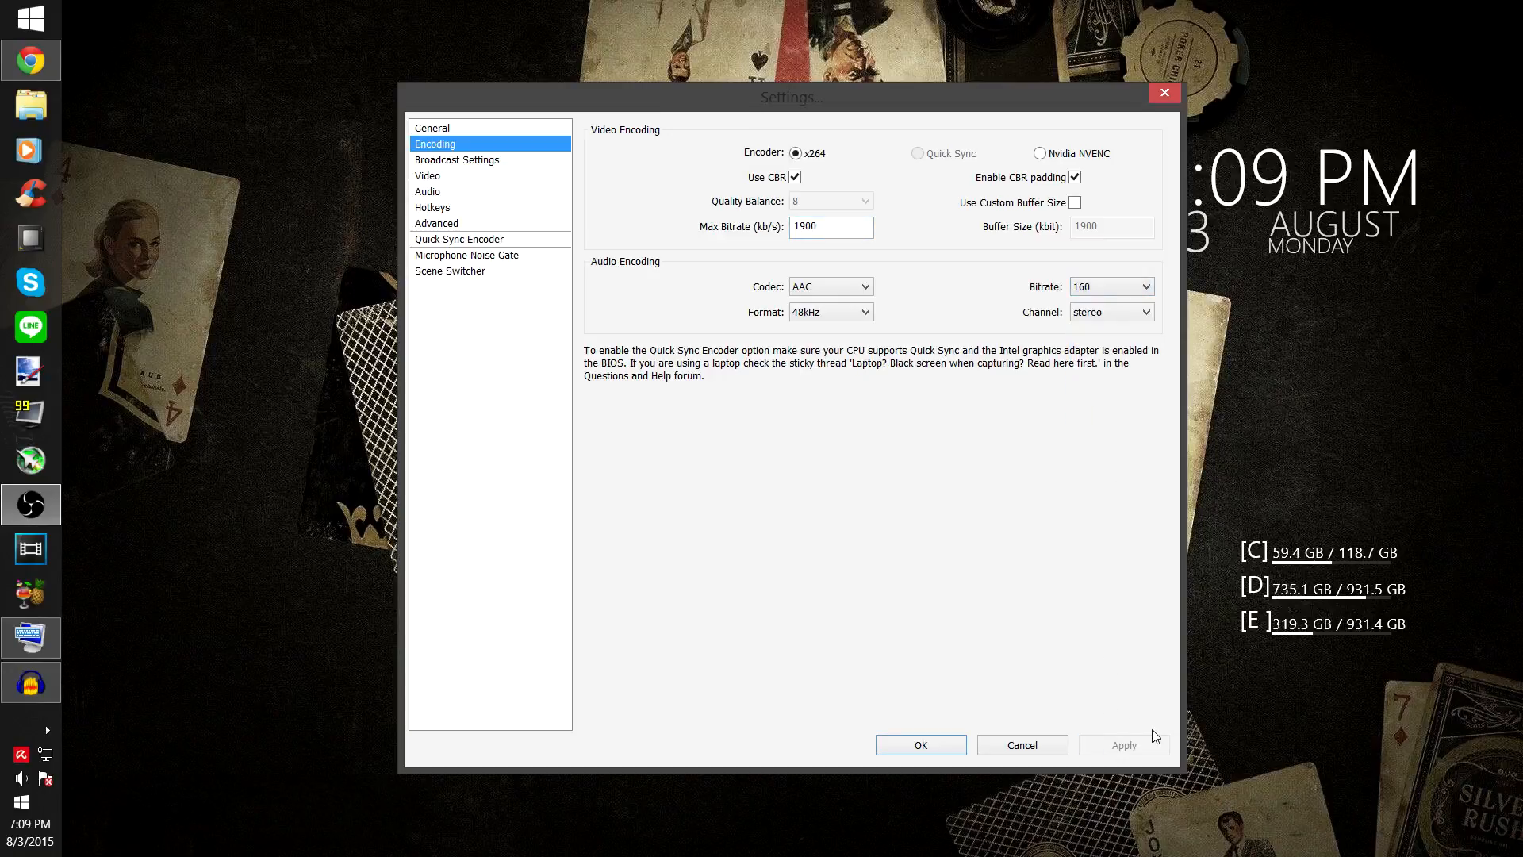
Step: In the broadcast settings, try the File Output Only mode and switch the mode back to Live Stream
click(471, 161)
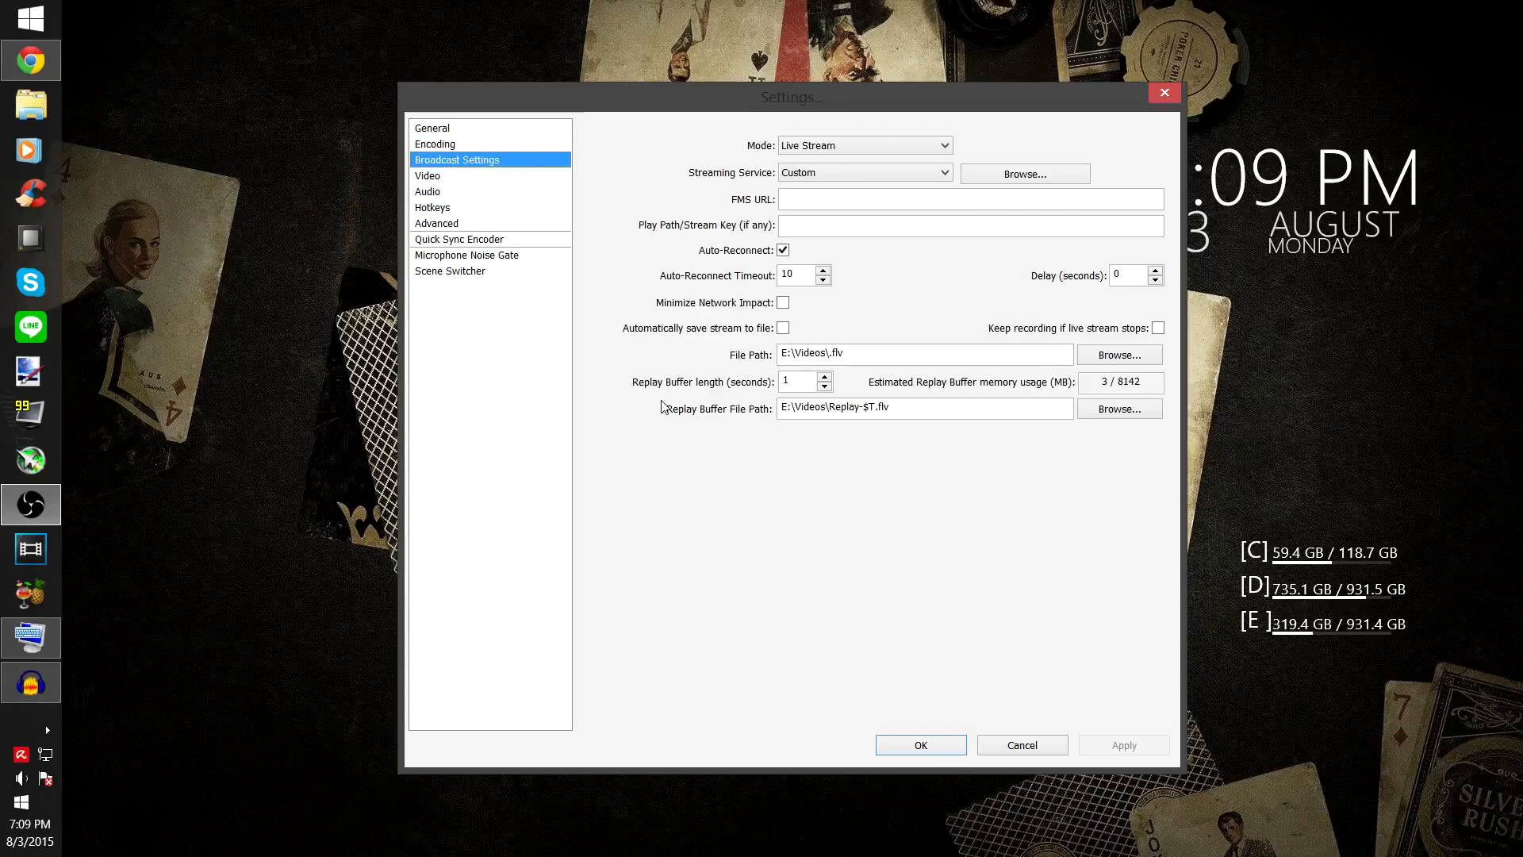
click(855, 146)
click(825, 173)
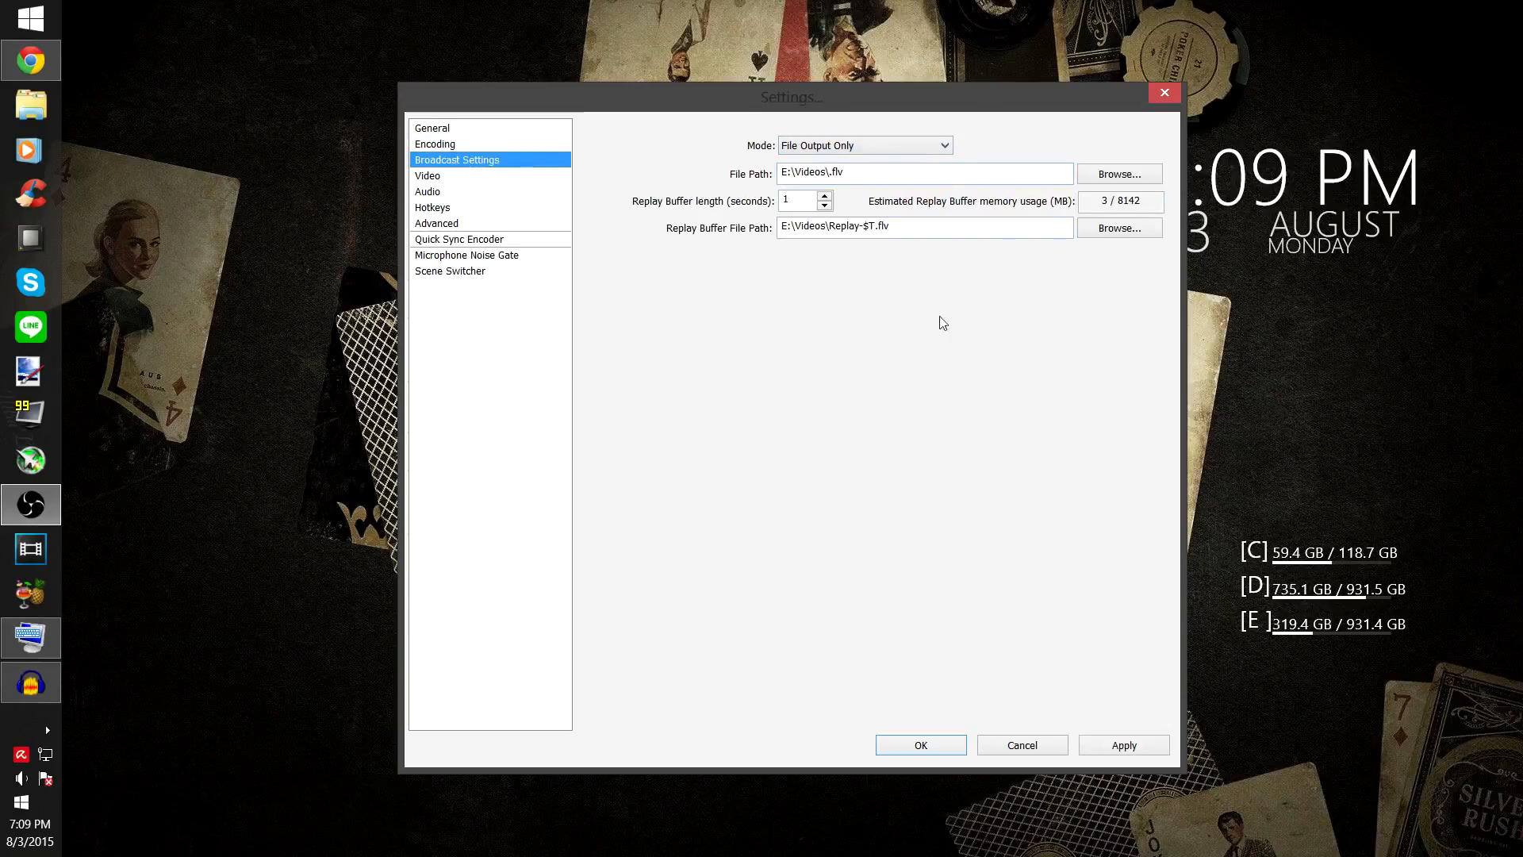
click(928, 146)
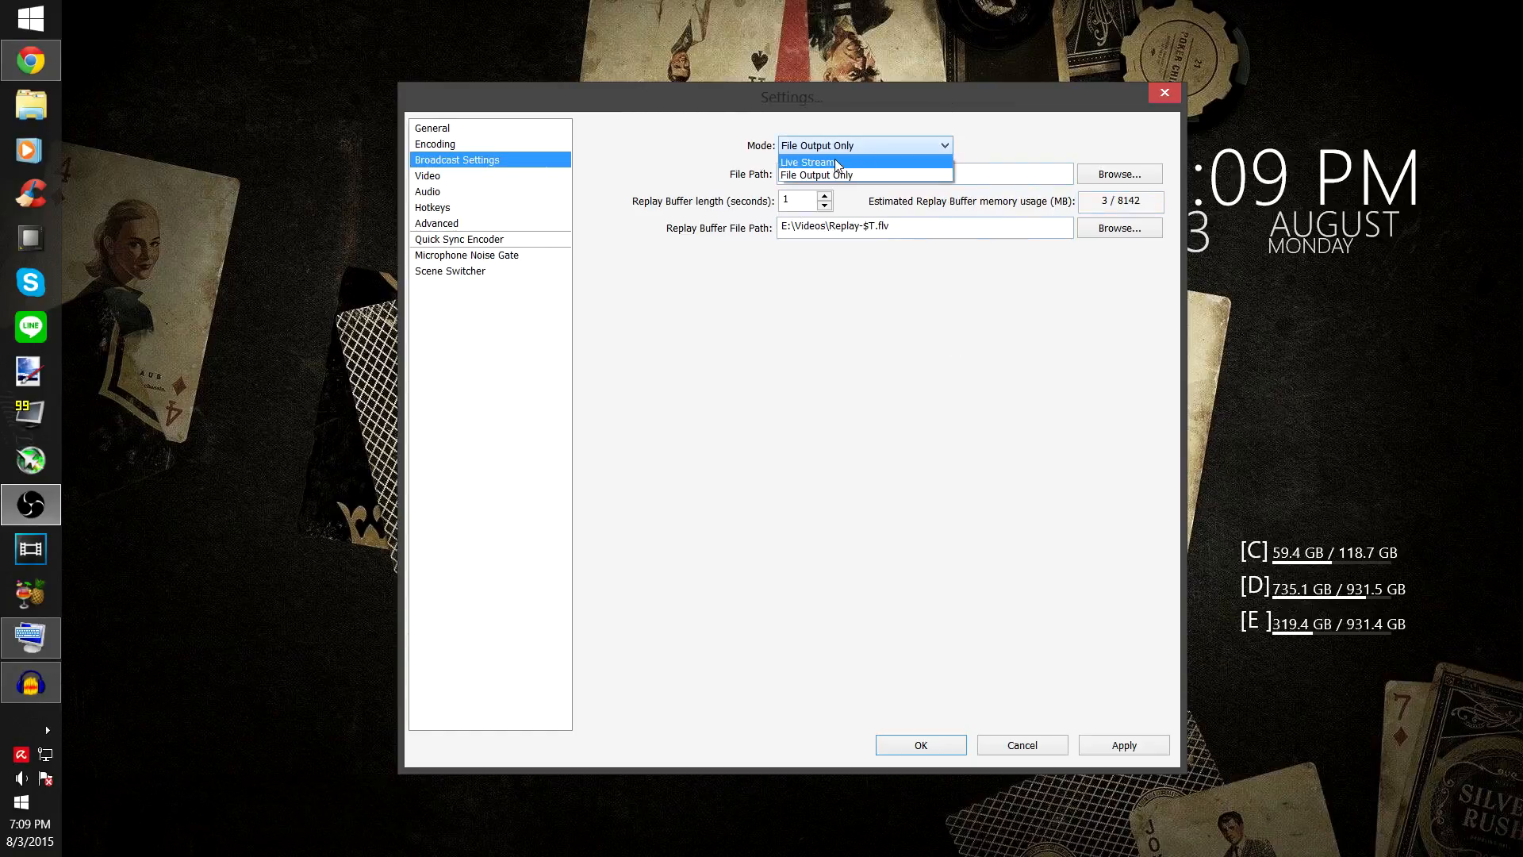
click(835, 162)
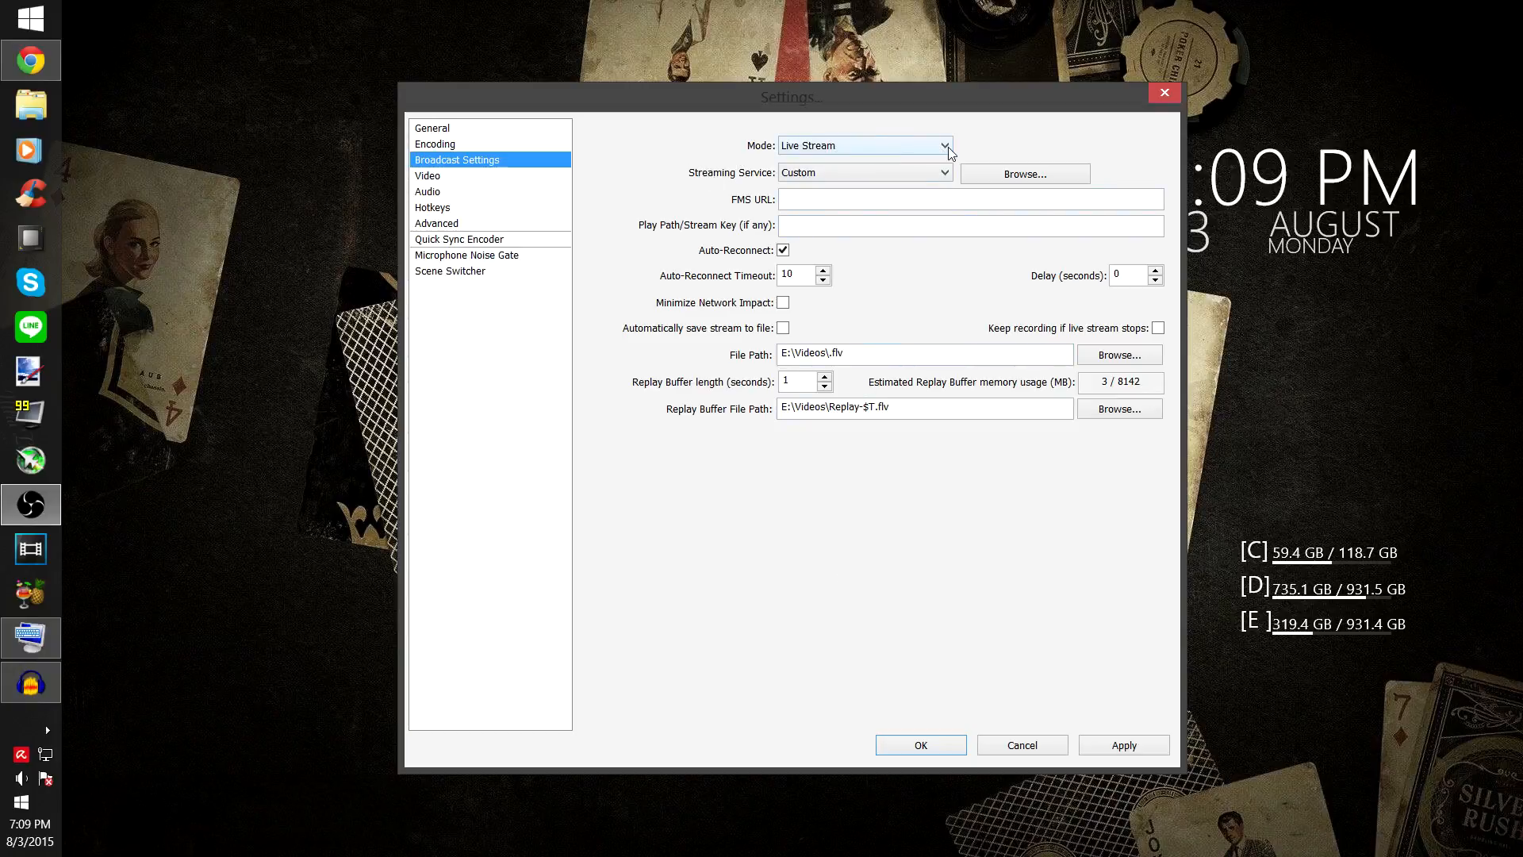
Step: Set the streaming service to Twitch with the US East: Ashburn, VA server and apply the changes
click(797, 174)
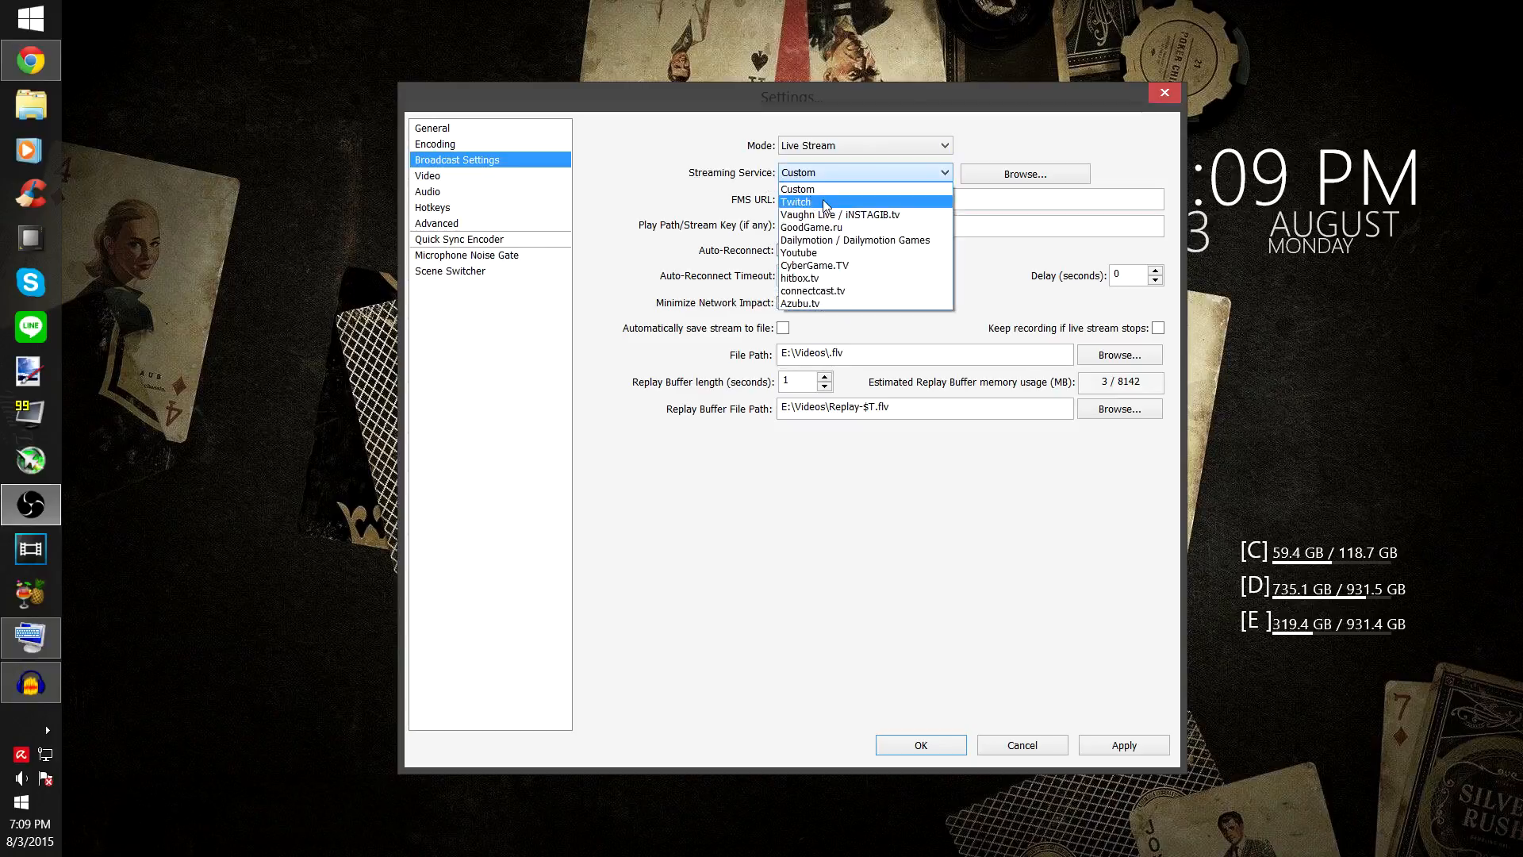
click(825, 205)
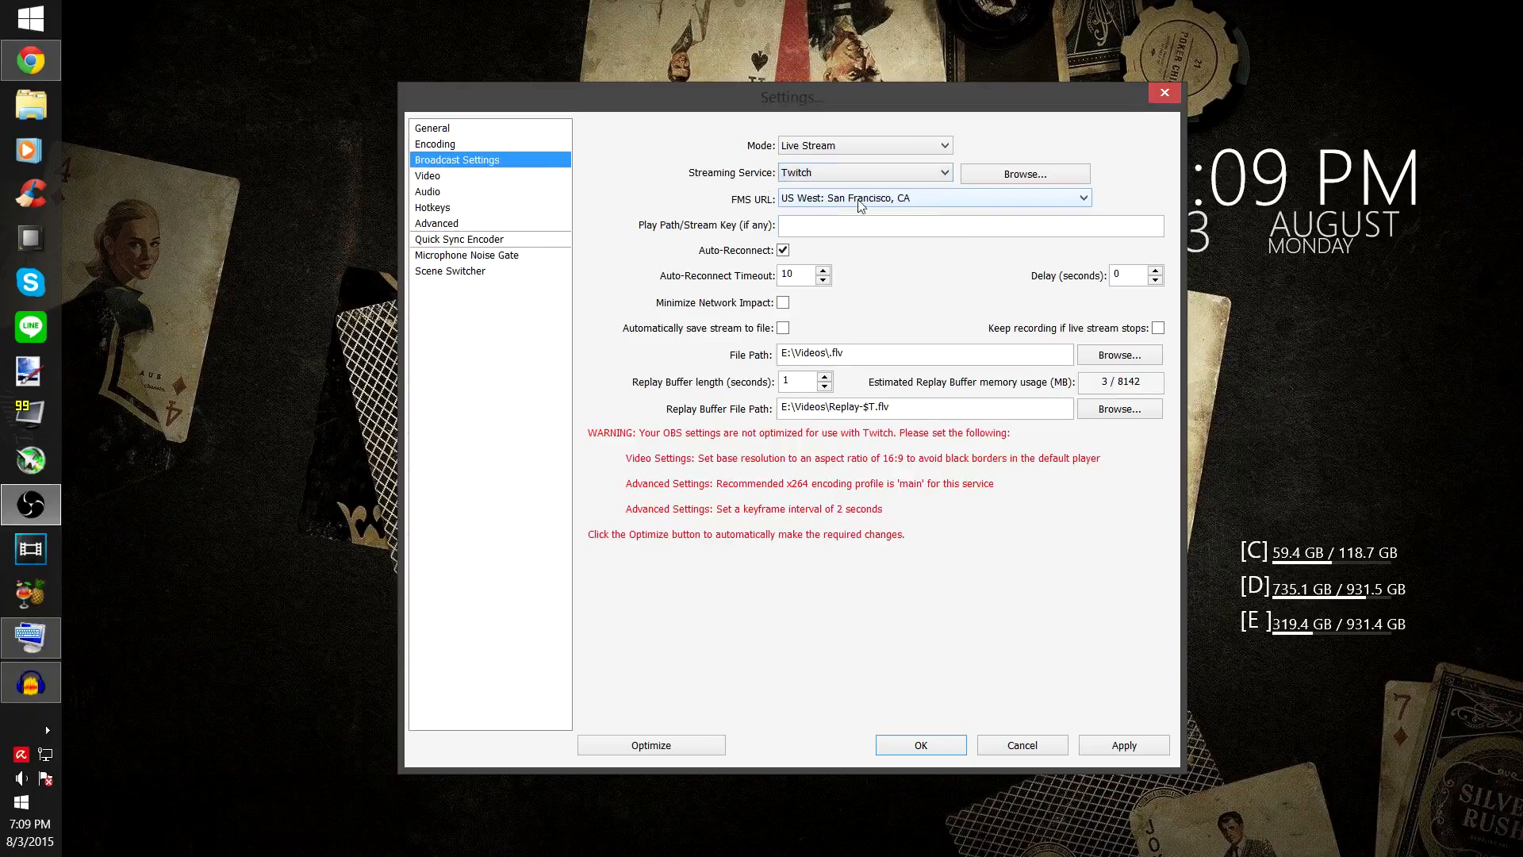
click(901, 208)
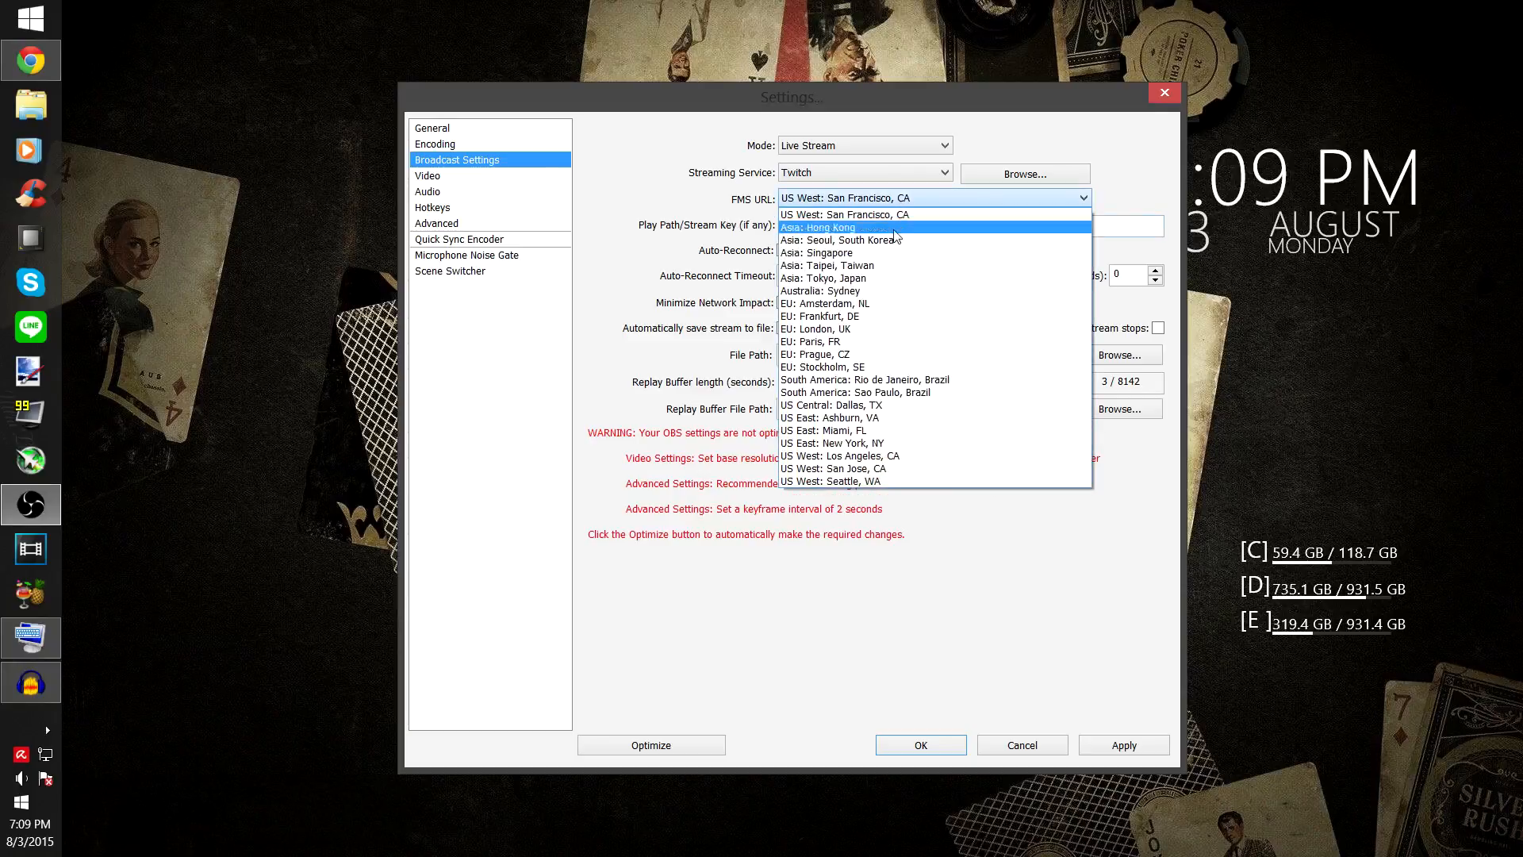
click(873, 418)
click(1137, 738)
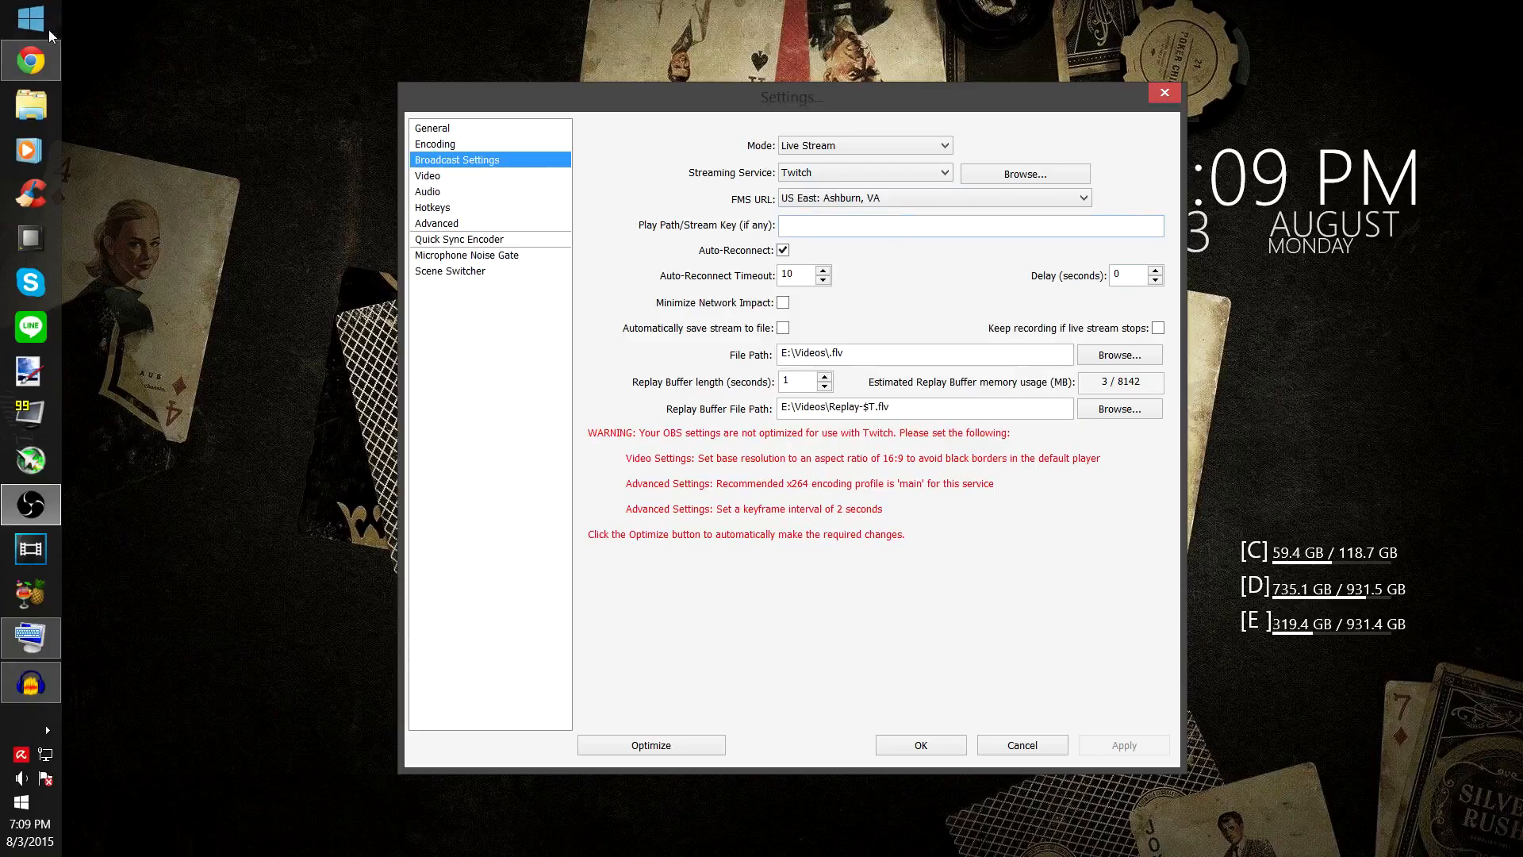
Step: Switch to Twitch in Chrome, open the channel dashboard's stream key page, and request to show the key
click(49, 60)
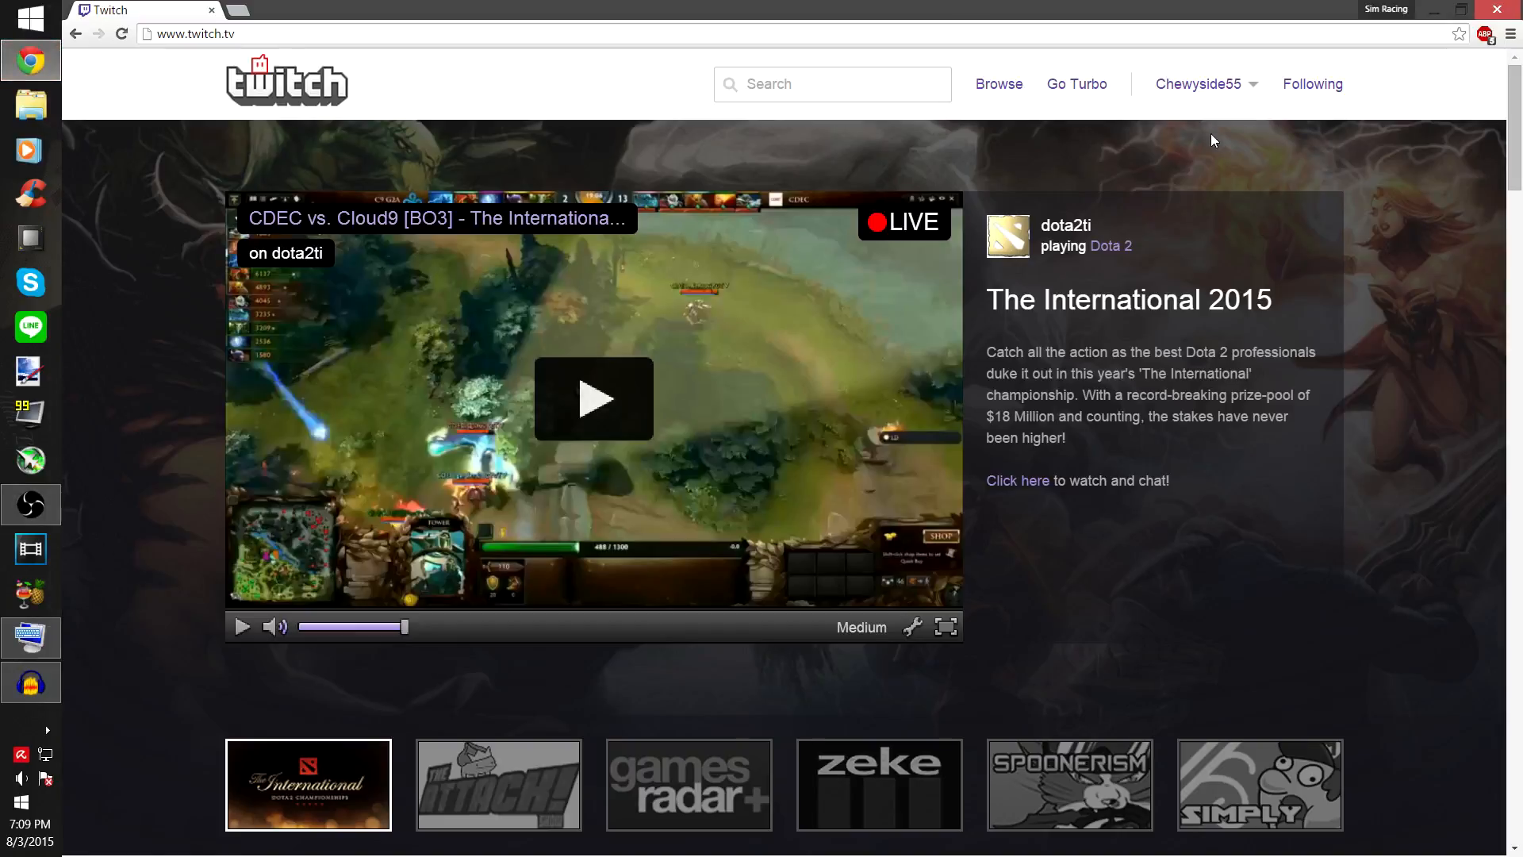
click(1253, 88)
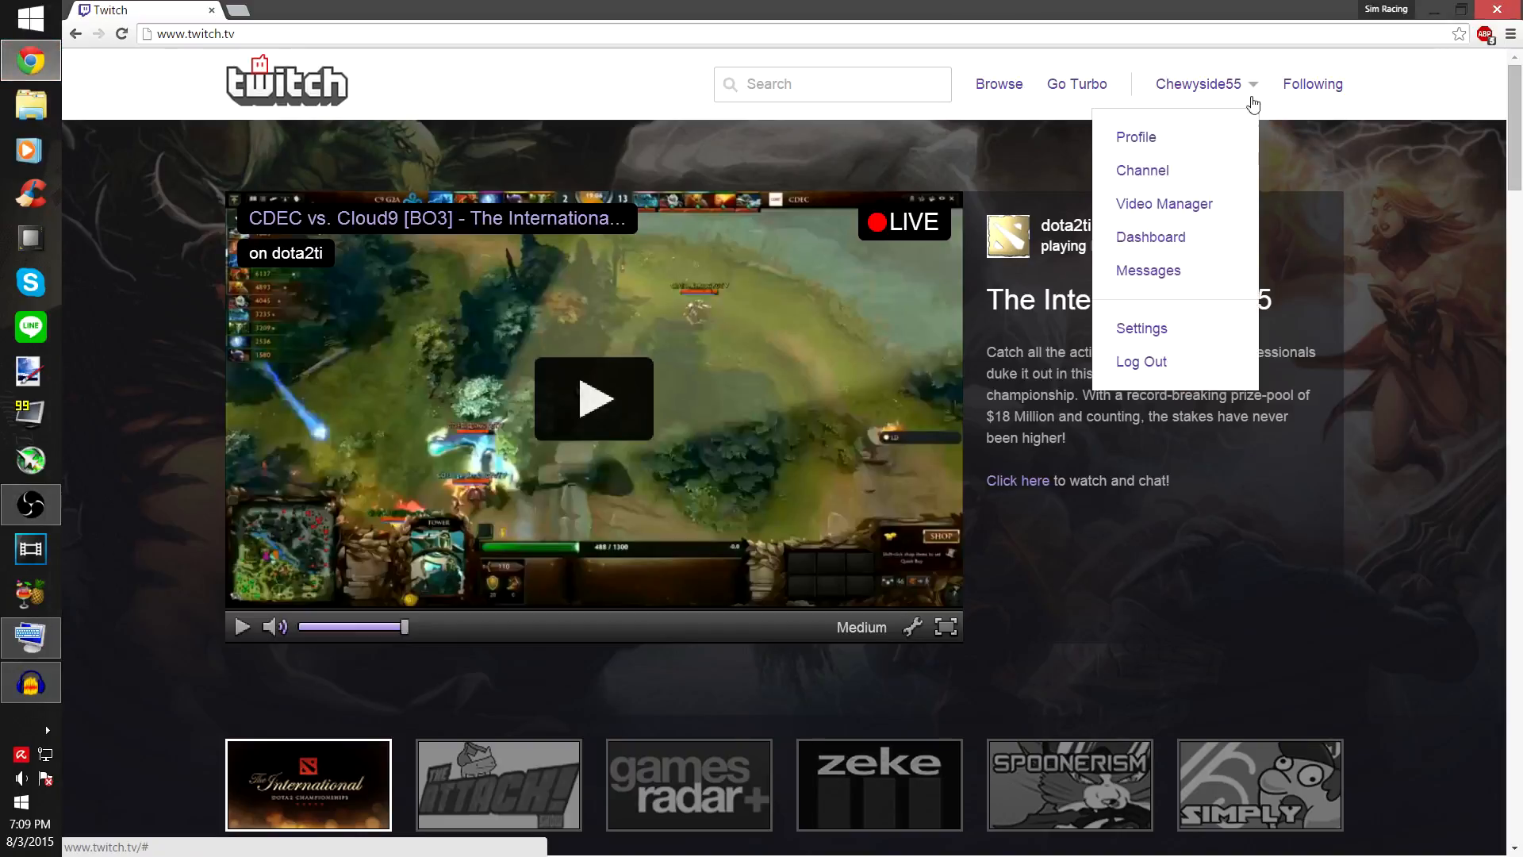
click(1184, 243)
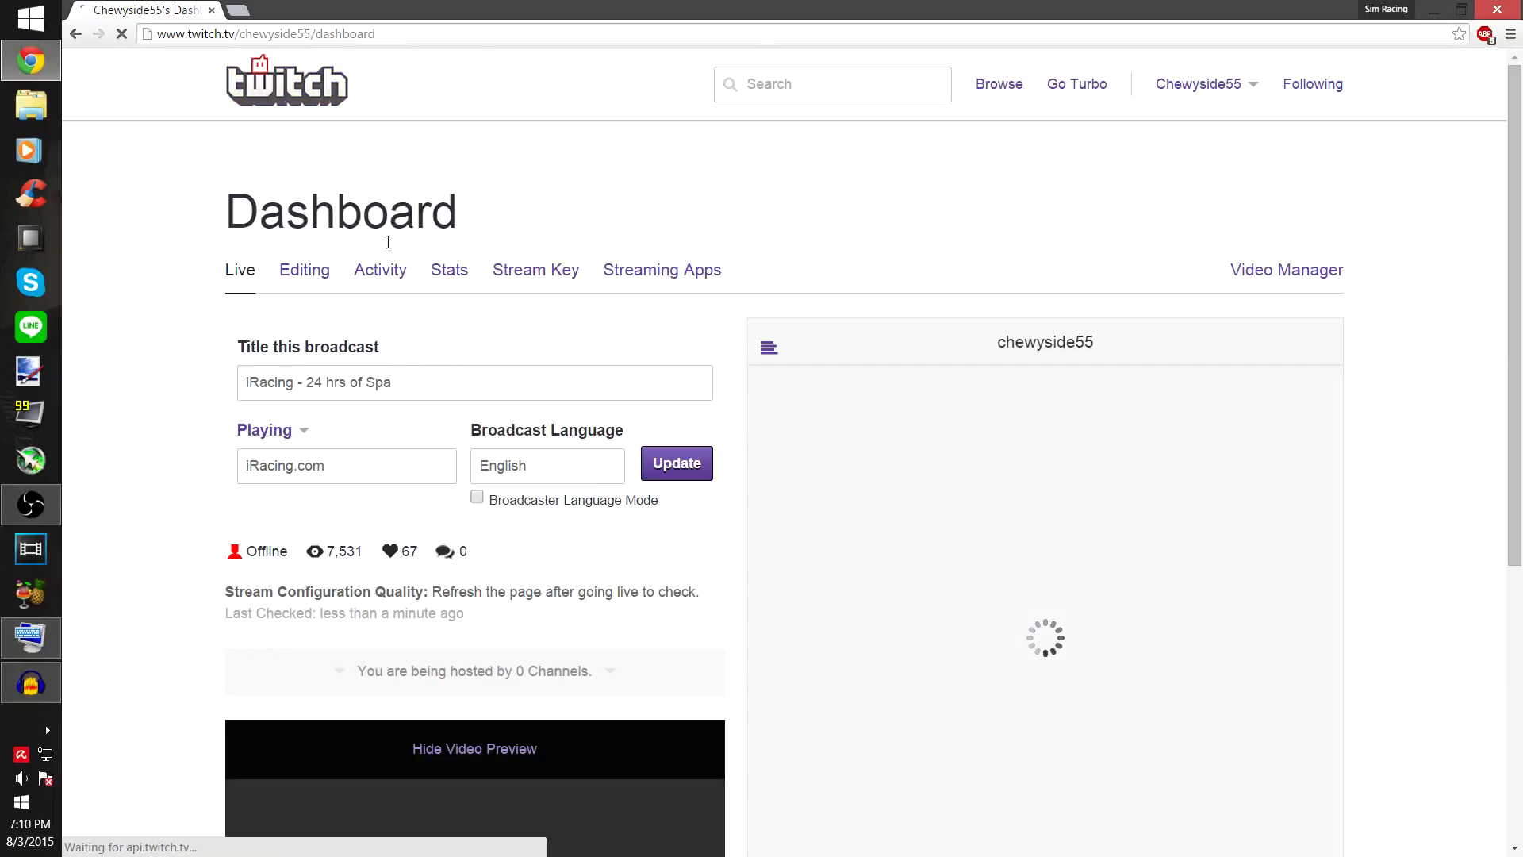
click(523, 271)
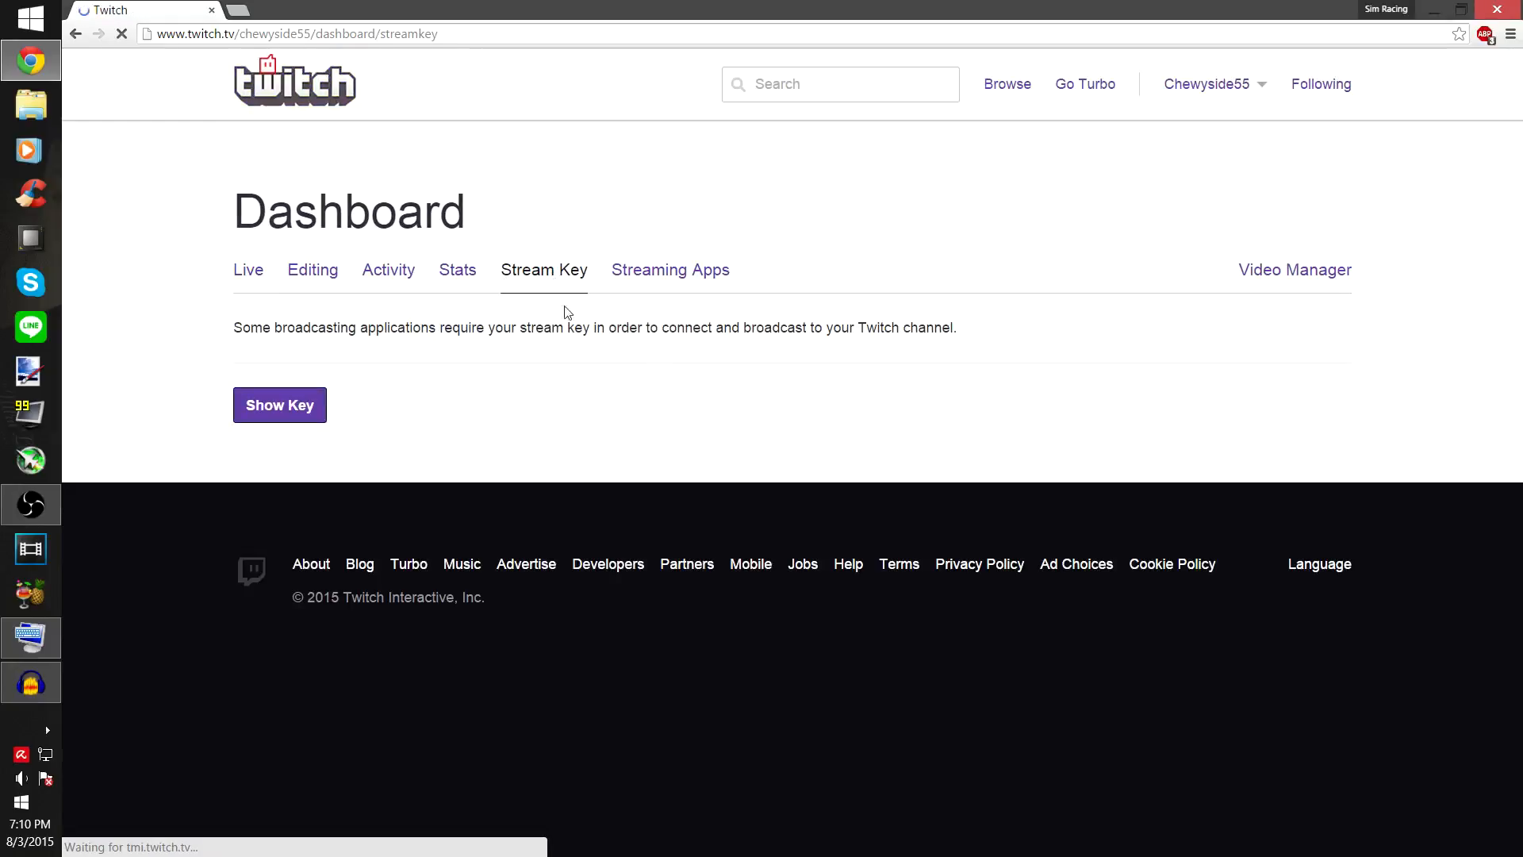
click(281, 405)
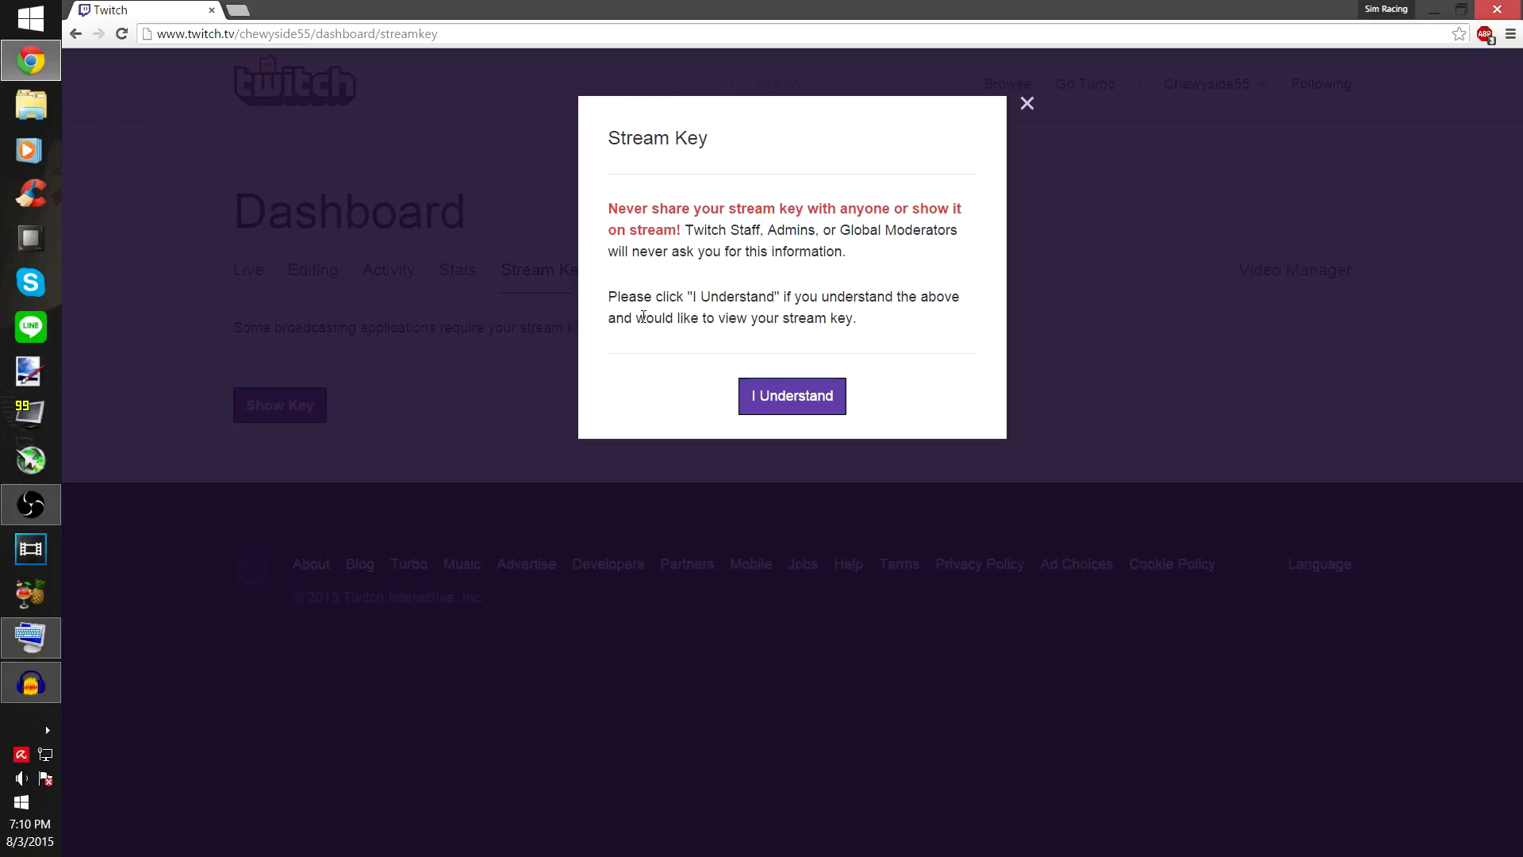
drag(646, 318, 606, 282)
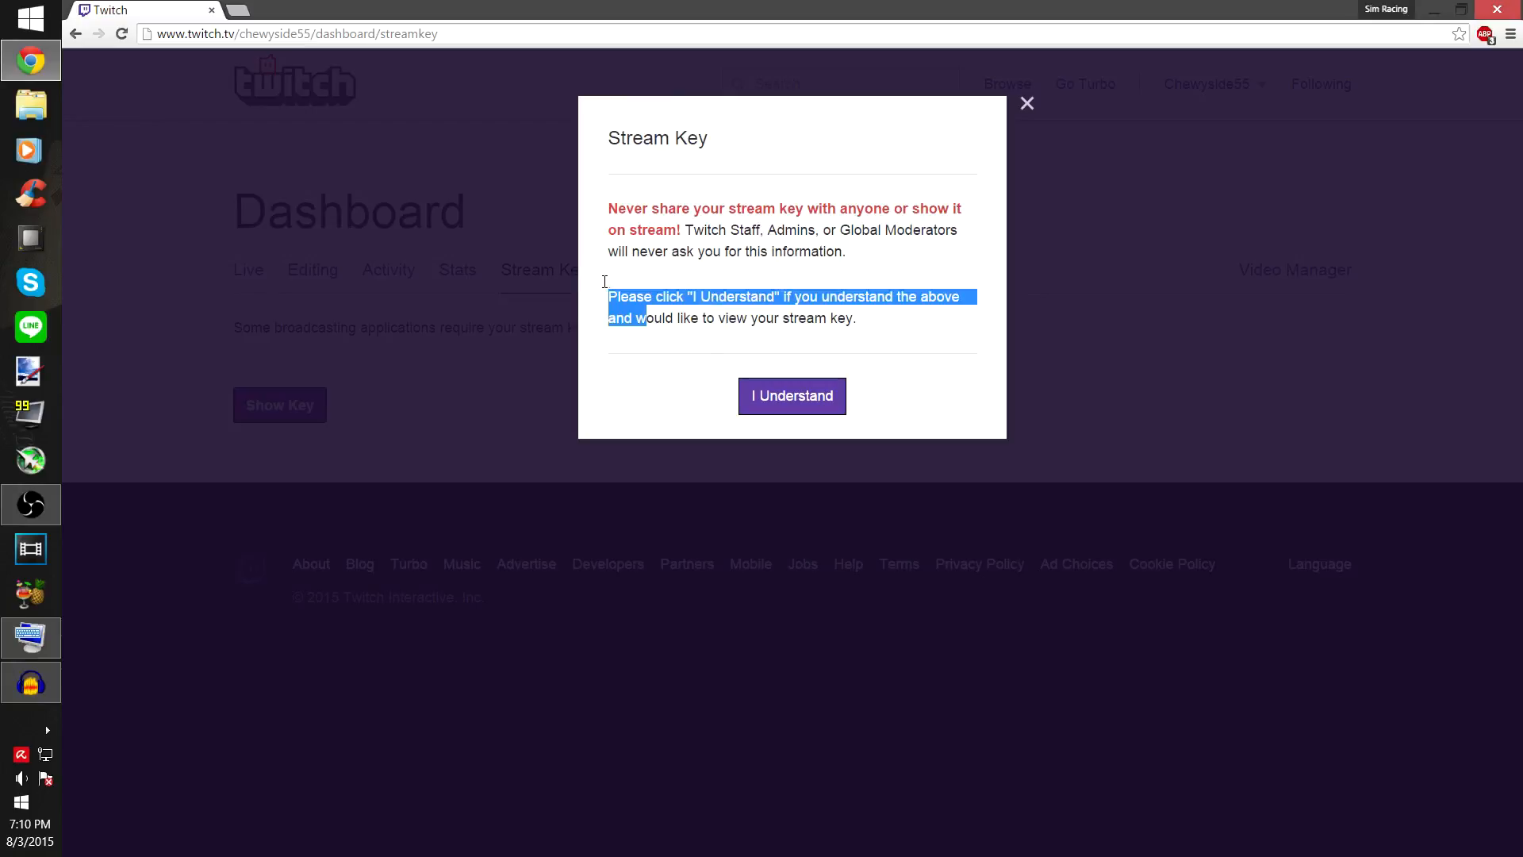
click(648, 316)
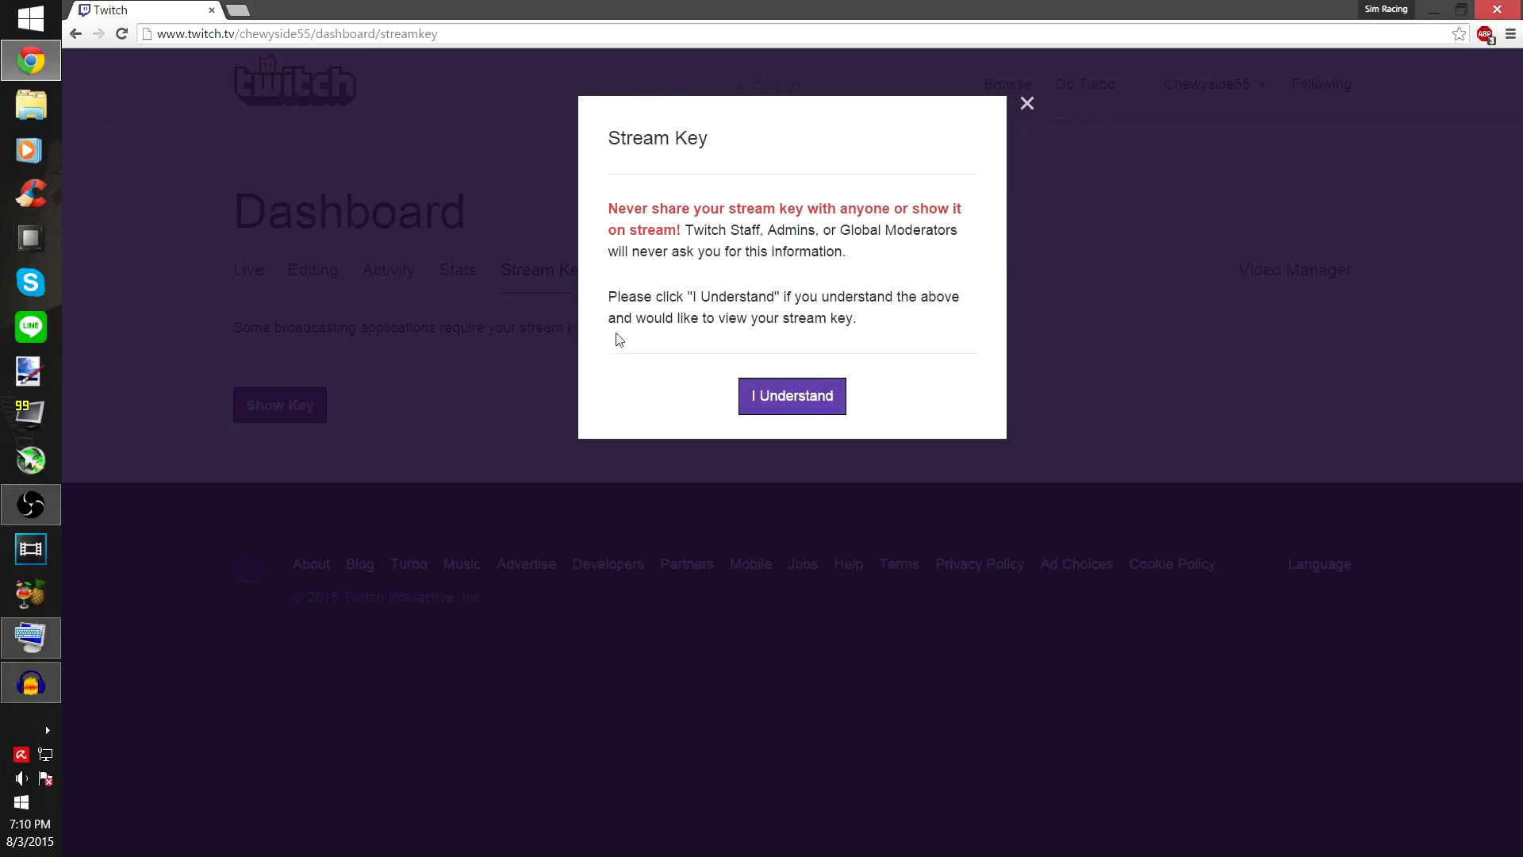
drag(632, 319, 609, 296)
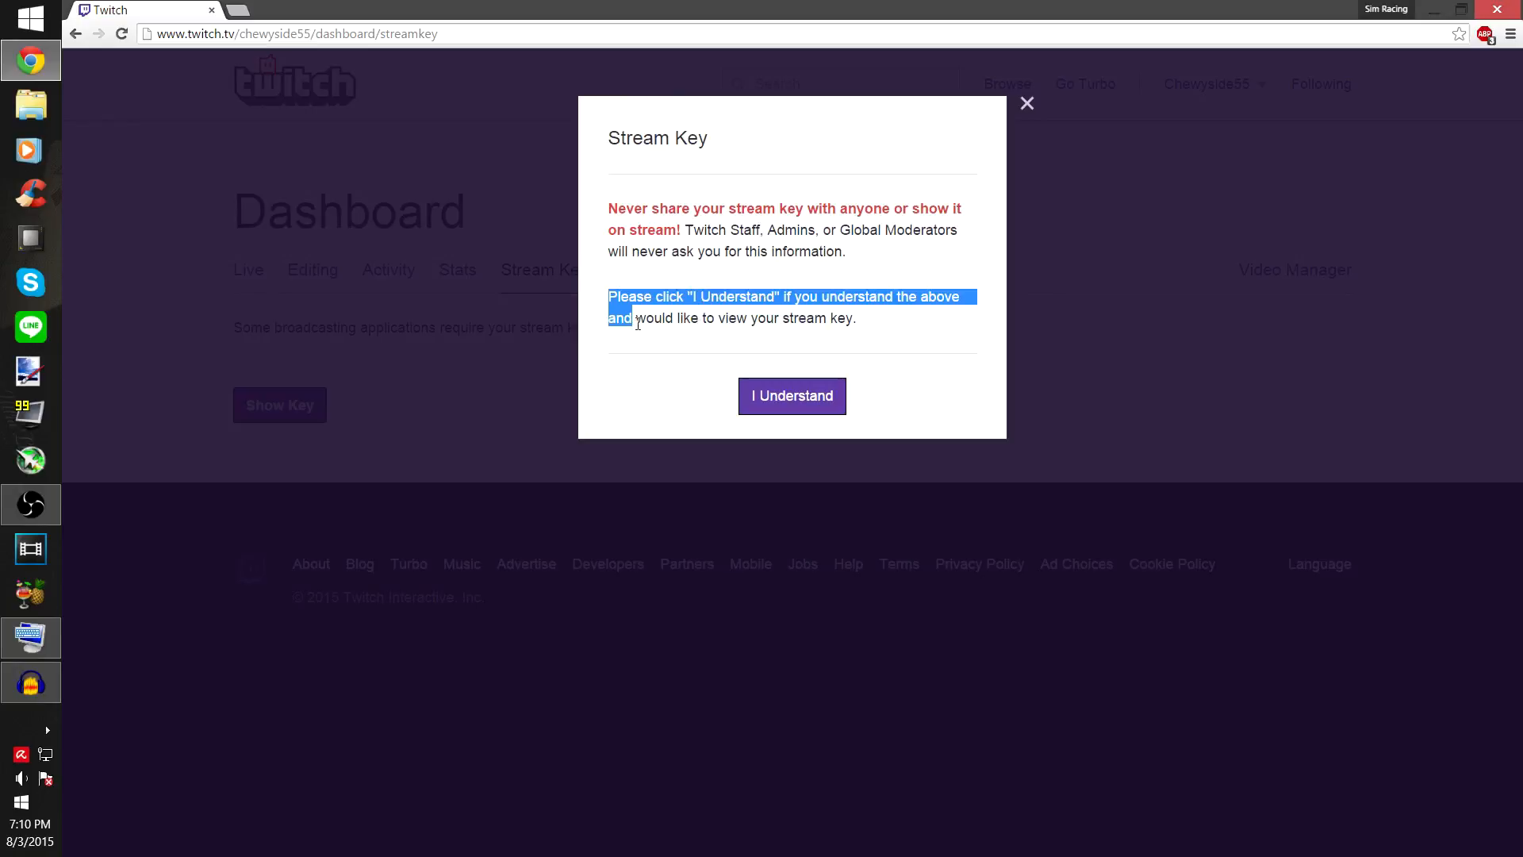
Step: Close the Twitch stream key notice, return to Open Broadcaster Software, and paste the stream key into the Play Path/Stream Key field
right_click(625, 322)
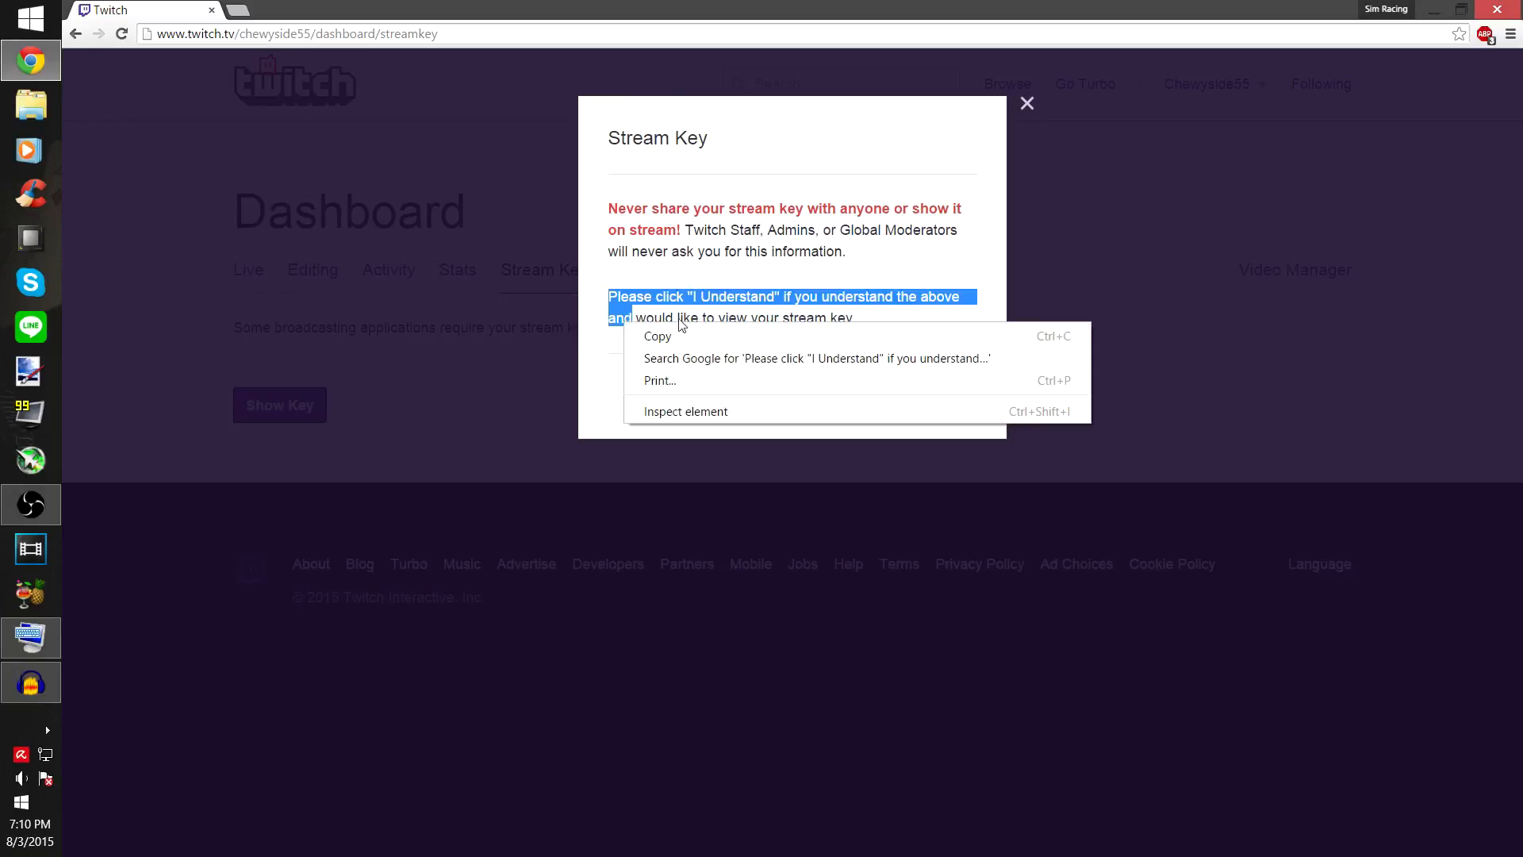
click(645, 272)
click(1028, 104)
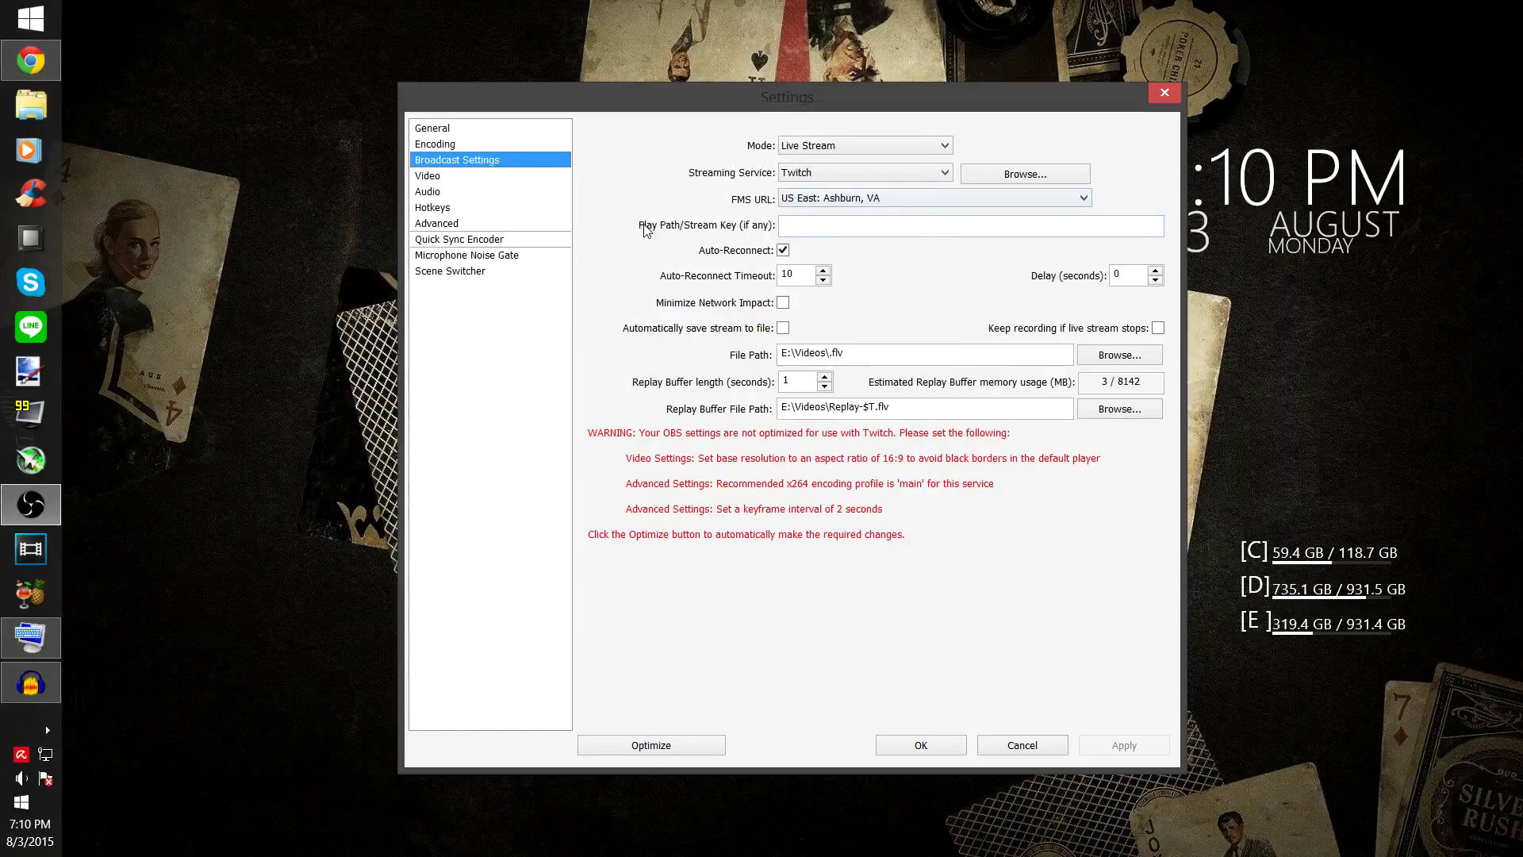
right_click(886, 231)
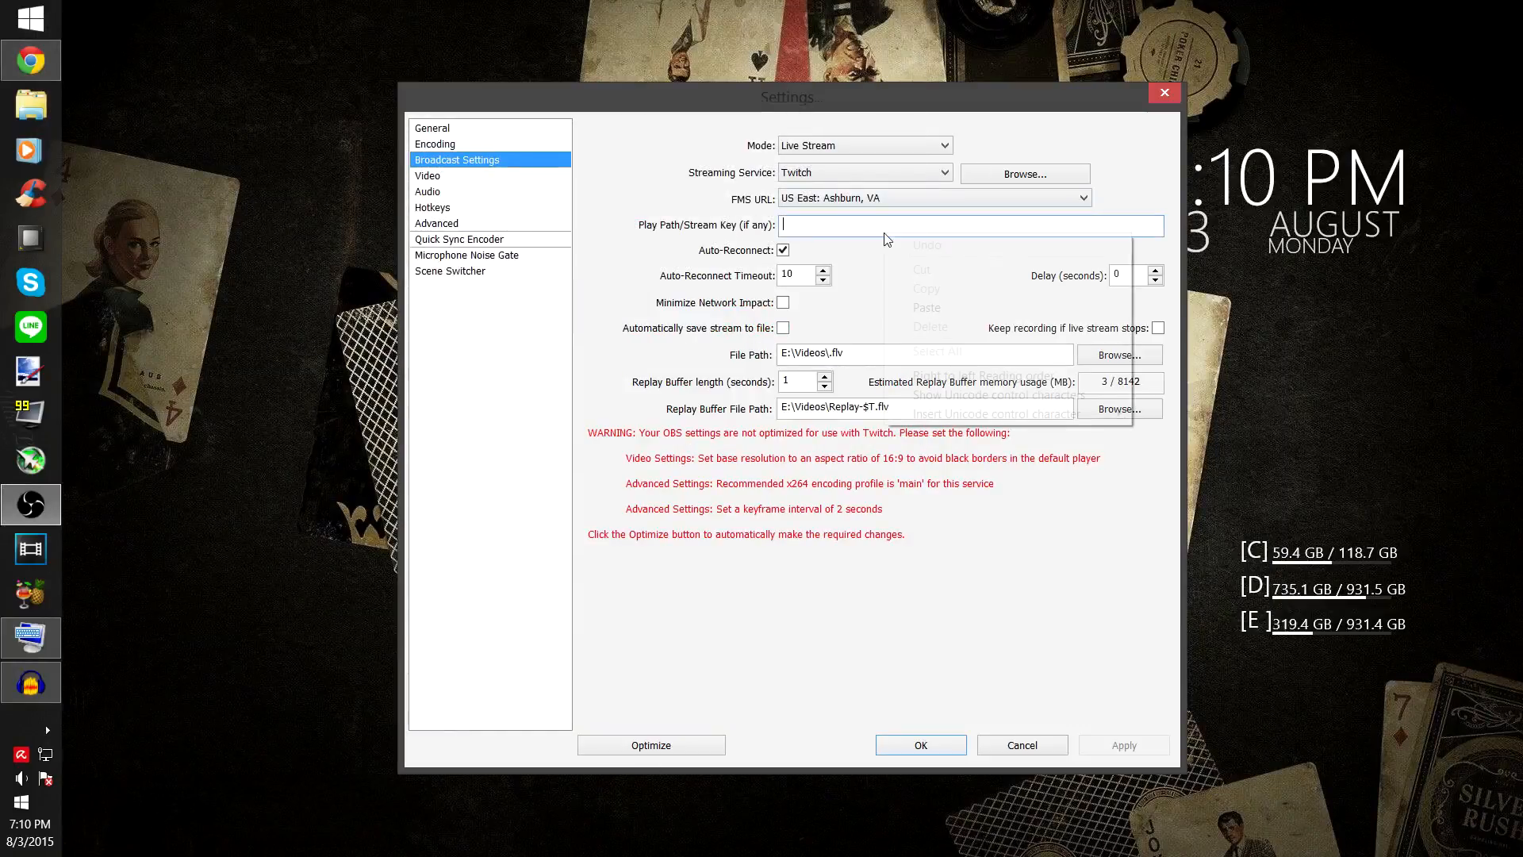
click(923, 305)
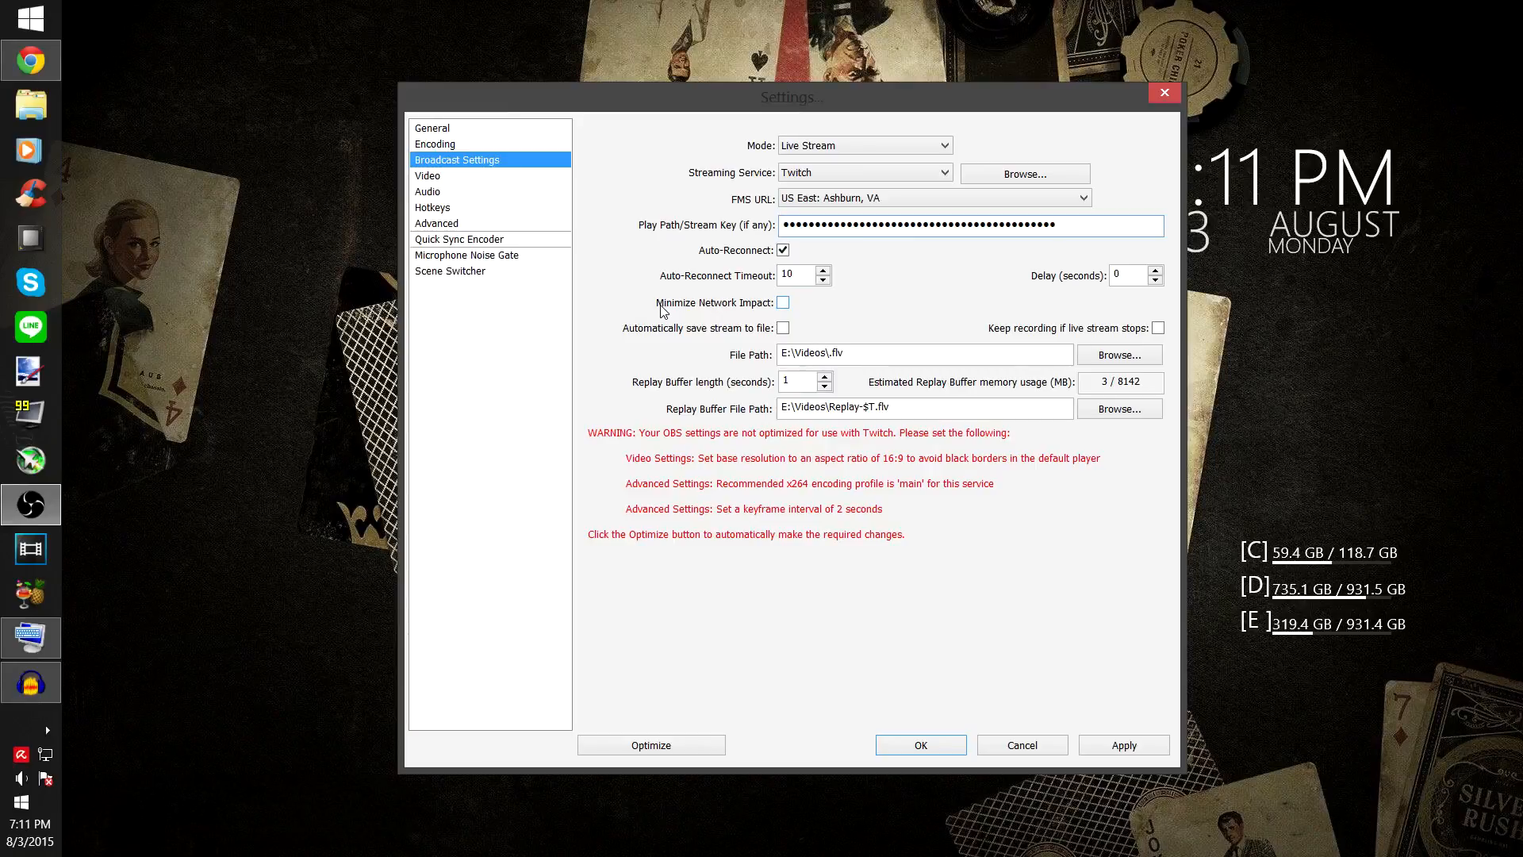
Step: Enable Minimize Network Impact and Automatically save stream to file in the broadcast settings, and apply the changes
click(782, 303)
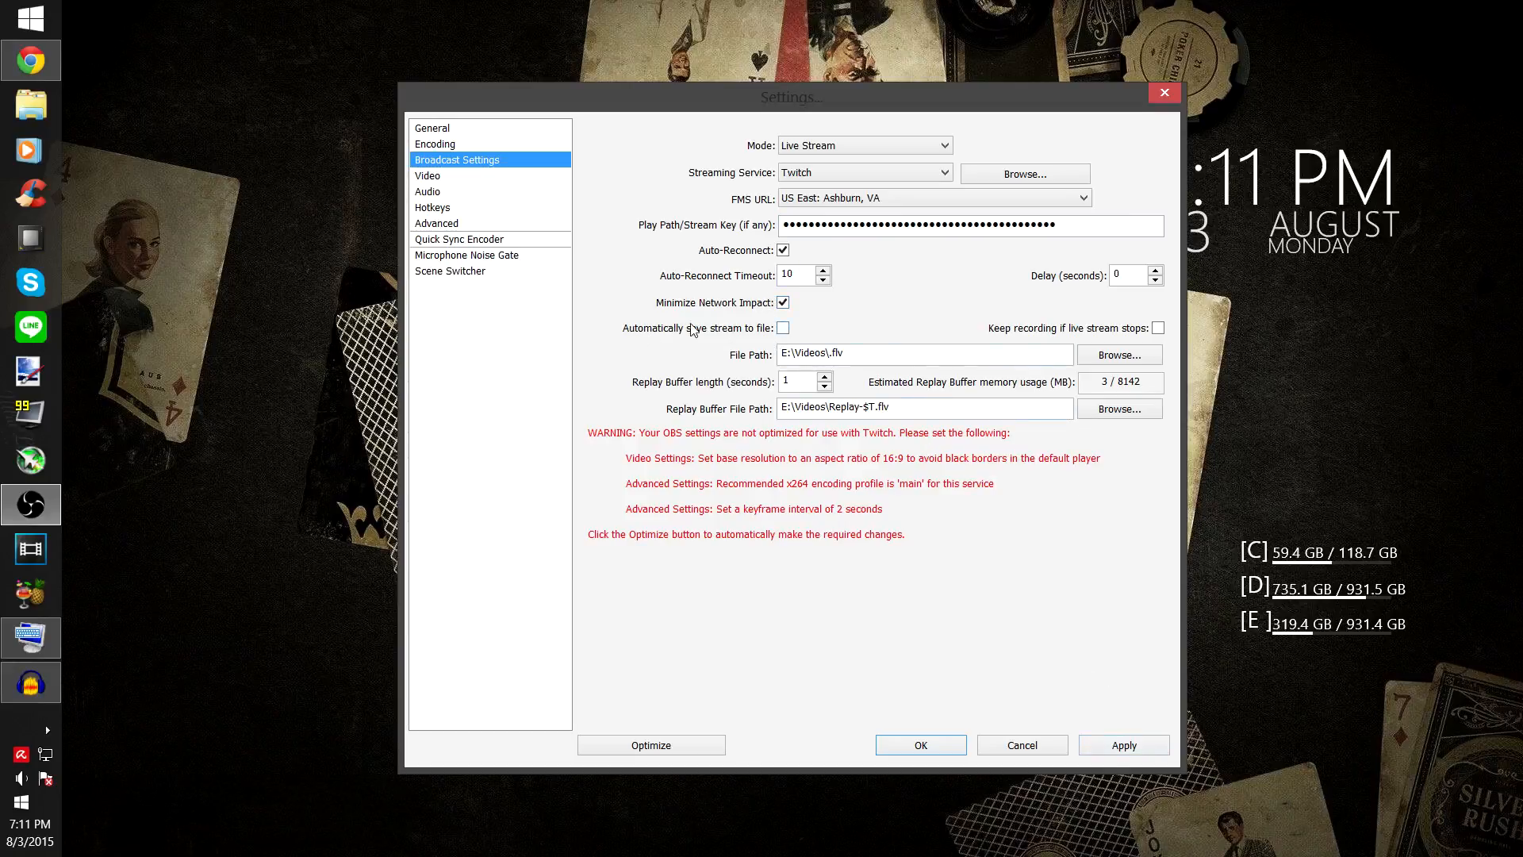
click(784, 330)
click(1121, 355)
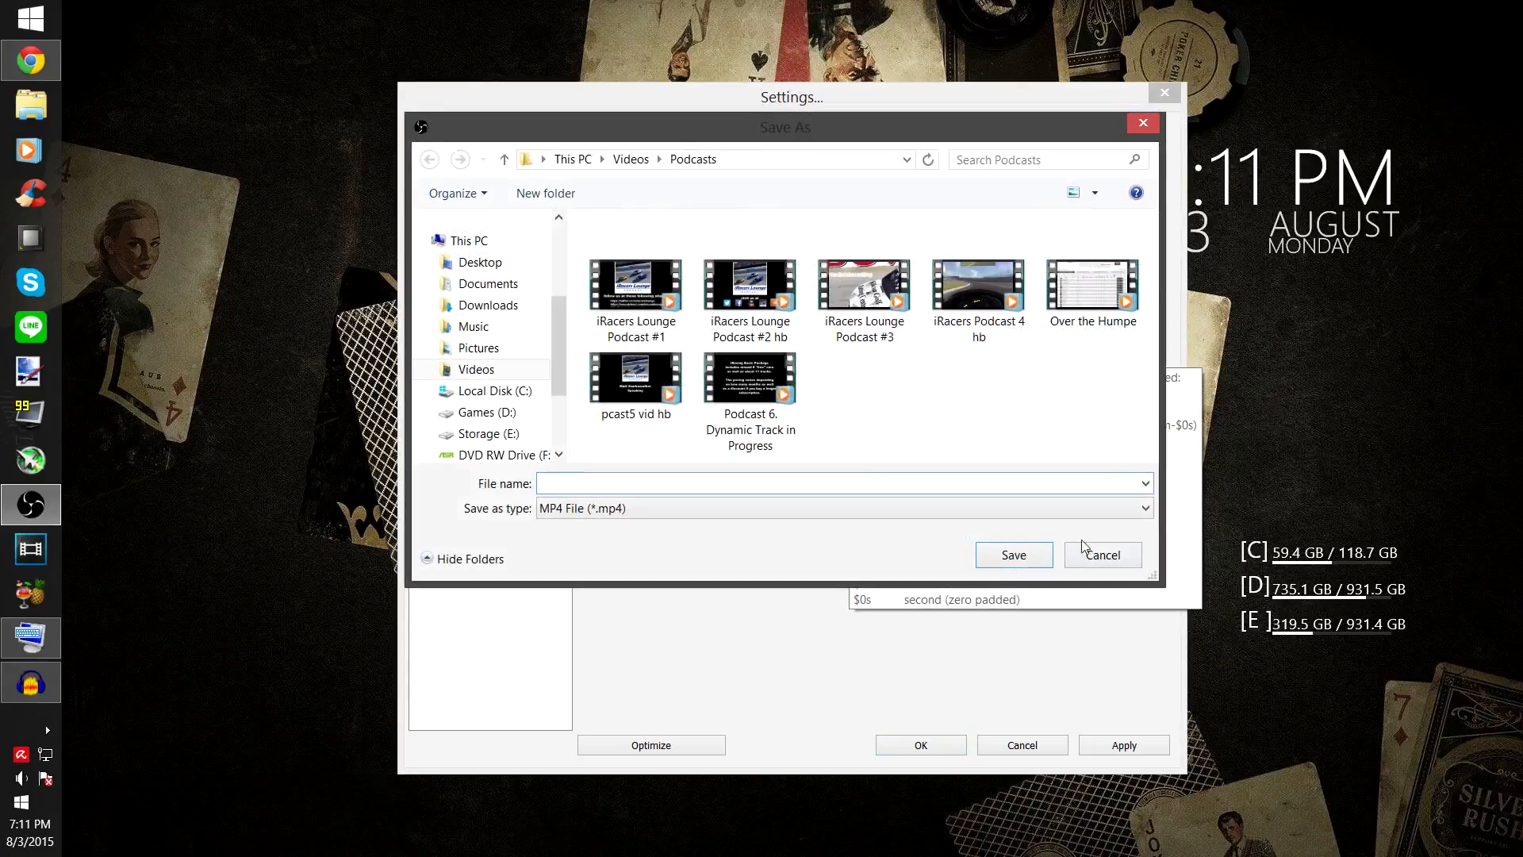
click(1102, 554)
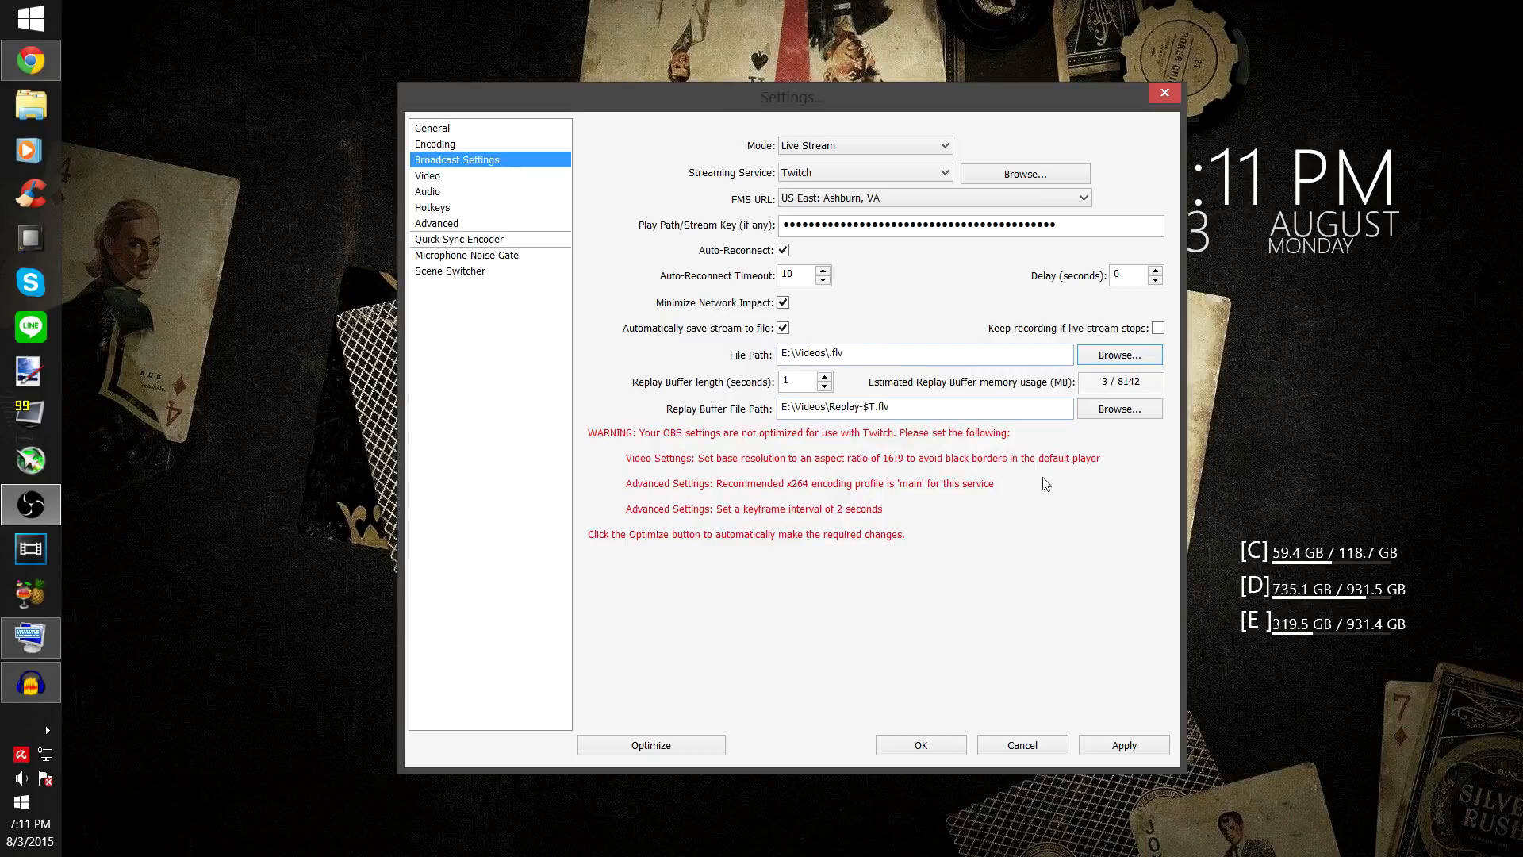
click(1103, 756)
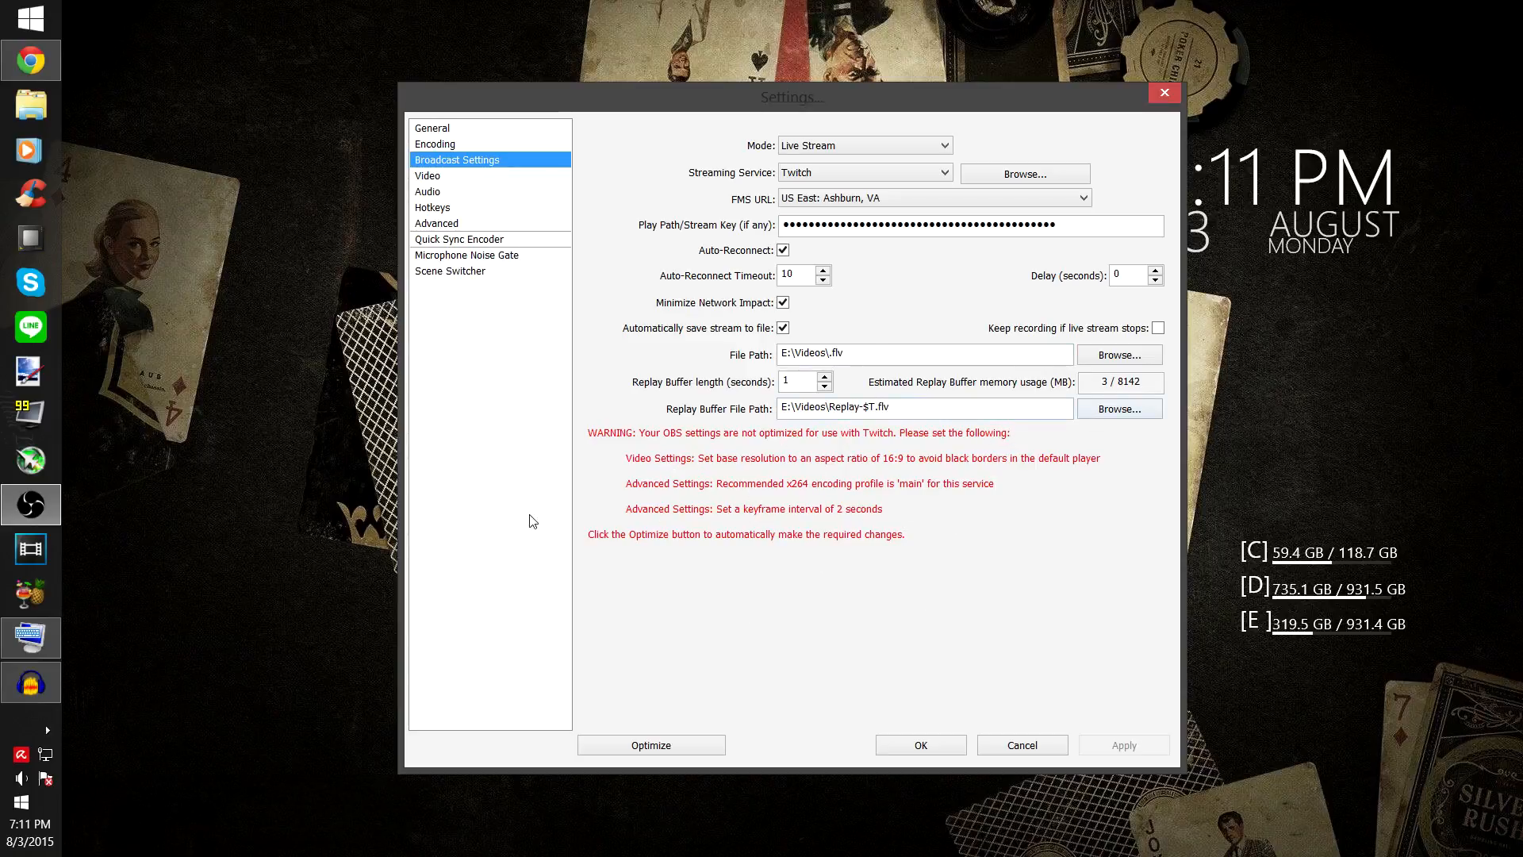
Step: In the video settings, set the resolution downscale to 1.50 (1280x720) with the Lanczos (best detail, 36 samples) filter and apply
click(439, 177)
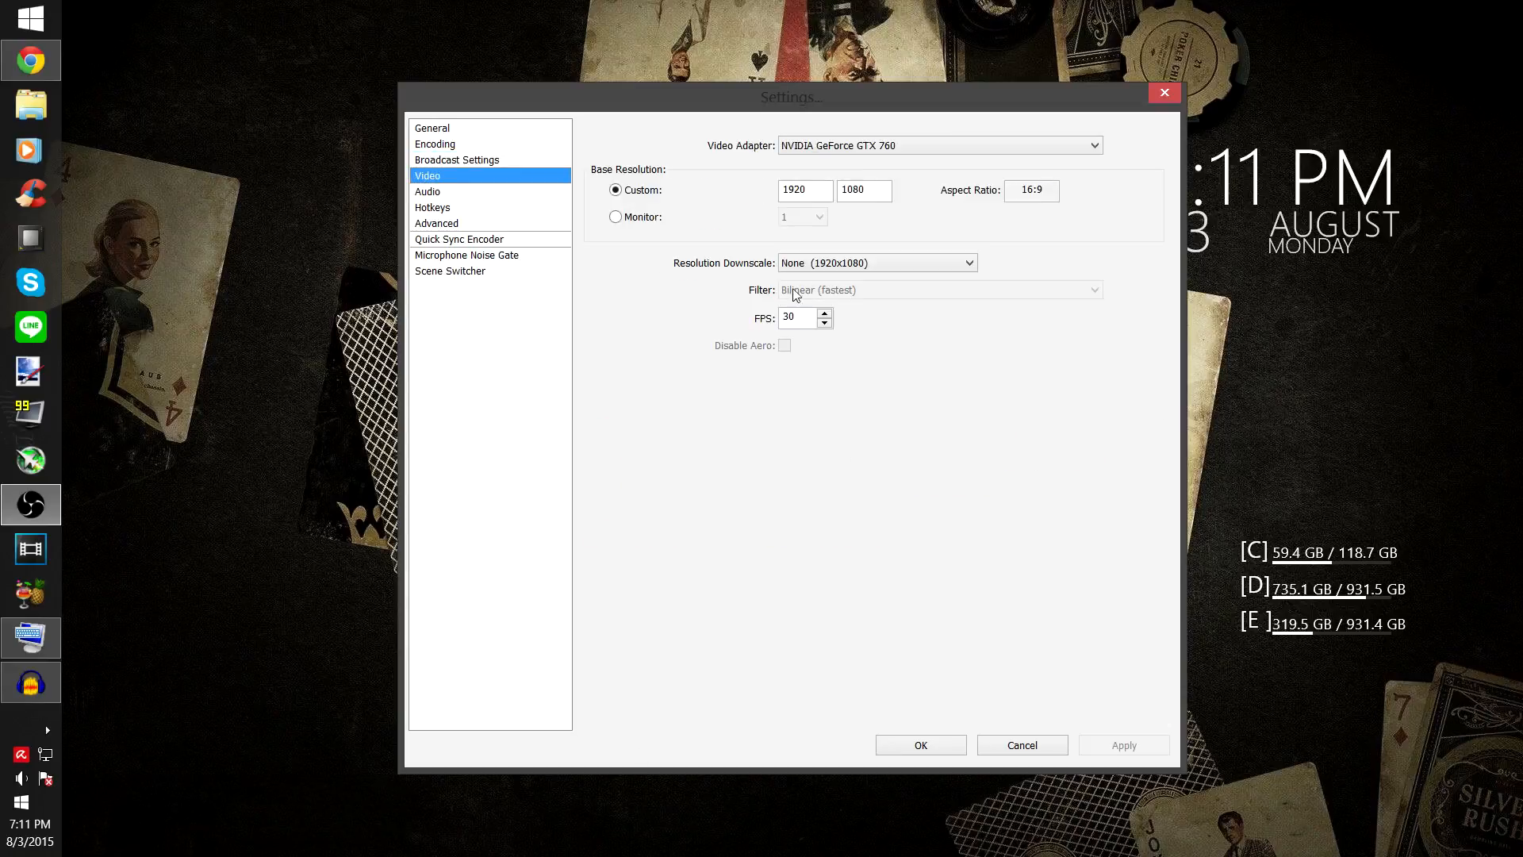
click(909, 265)
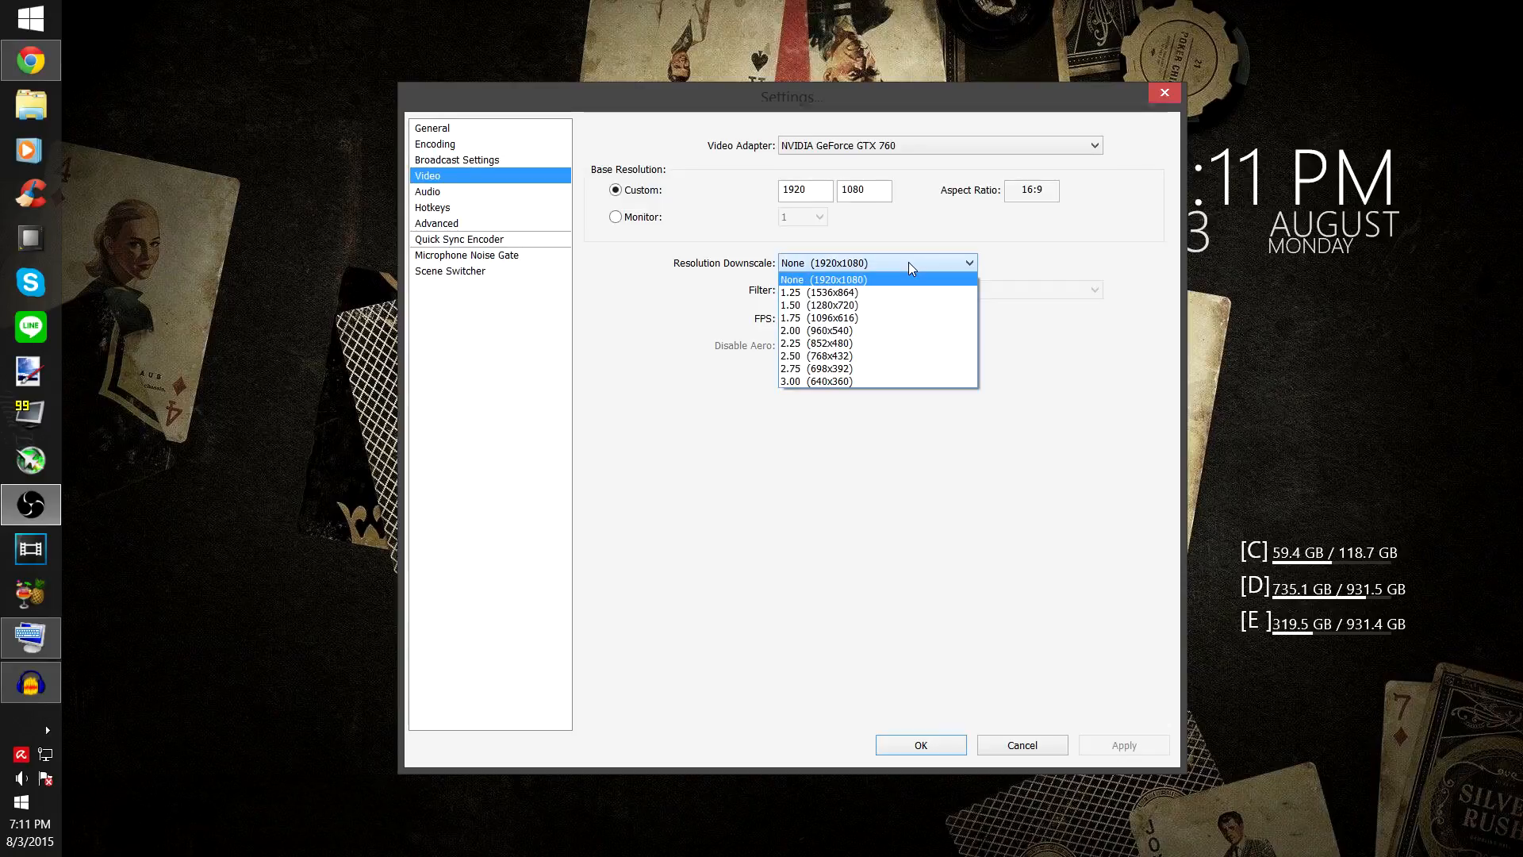
click(870, 306)
click(862, 291)
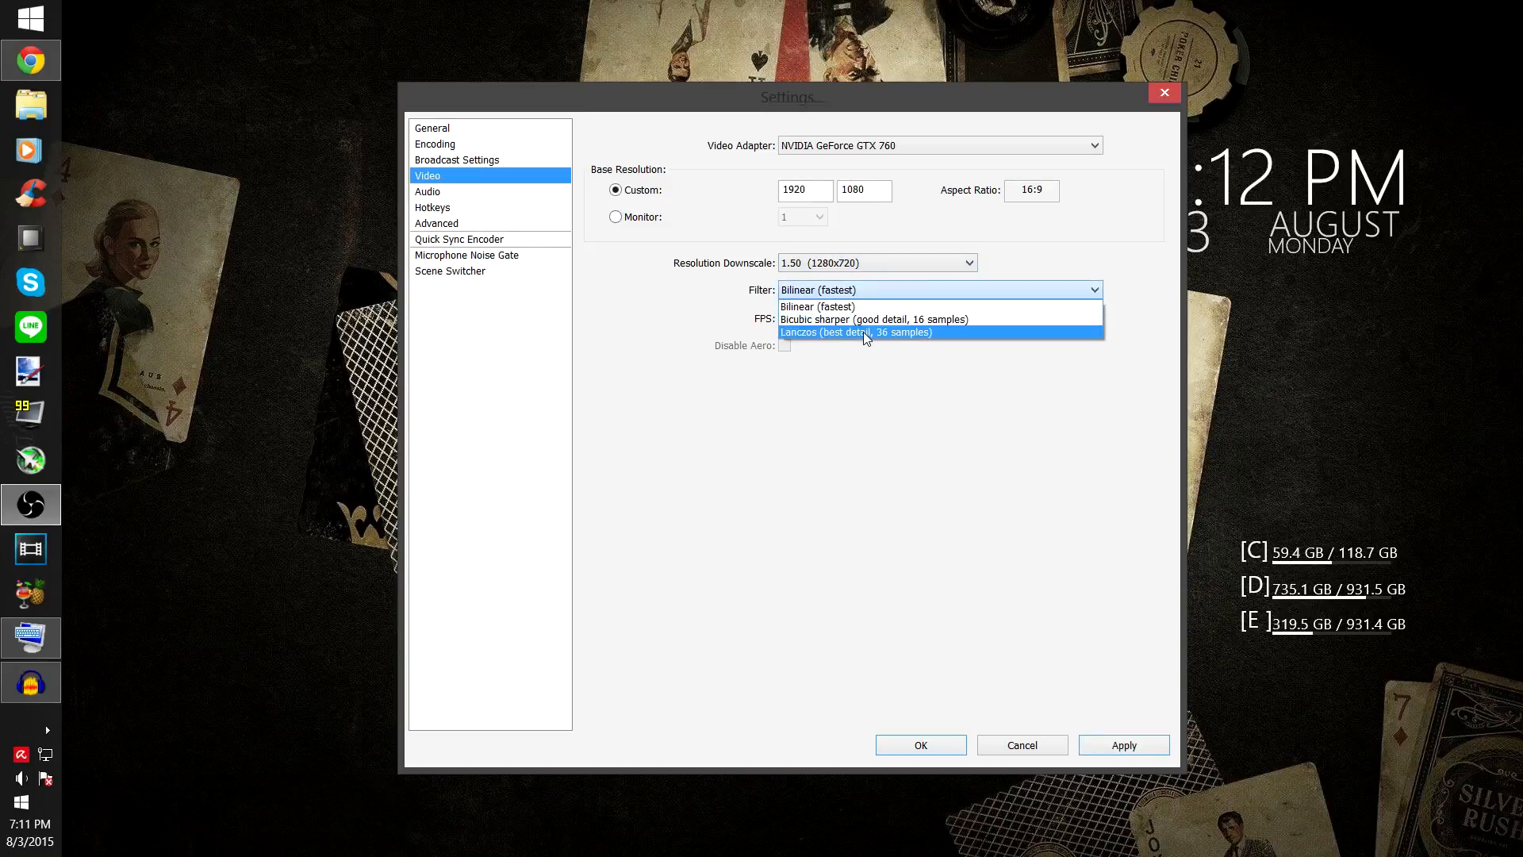
click(863, 331)
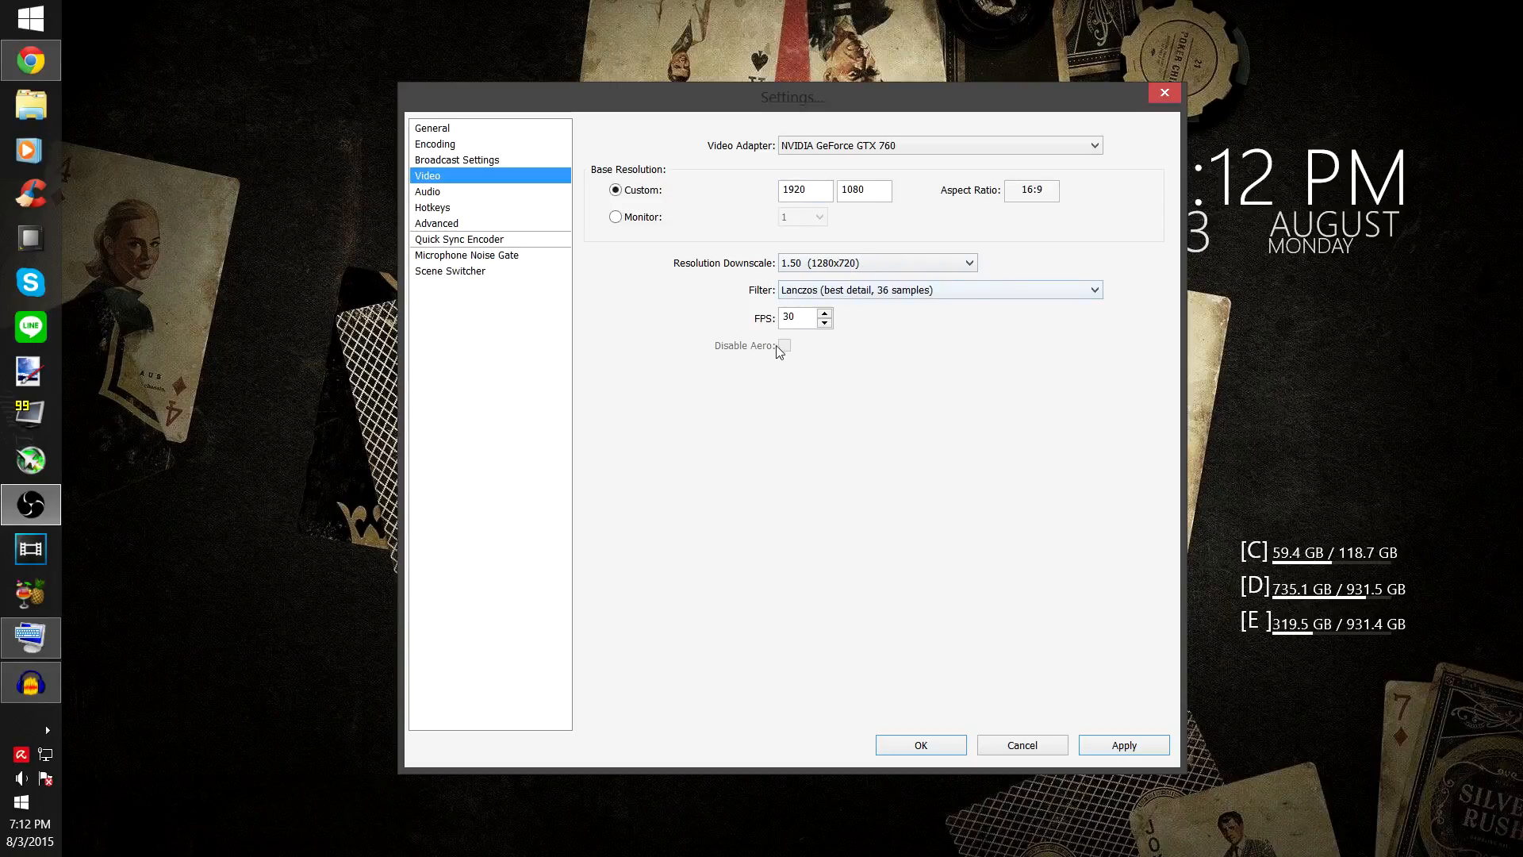
click(1140, 748)
Step: Set desktop audio to Speakers (Realtek High Definition Audio) and the microphone to Microphone (2- M-Track), forced to mono, and apply
click(468, 191)
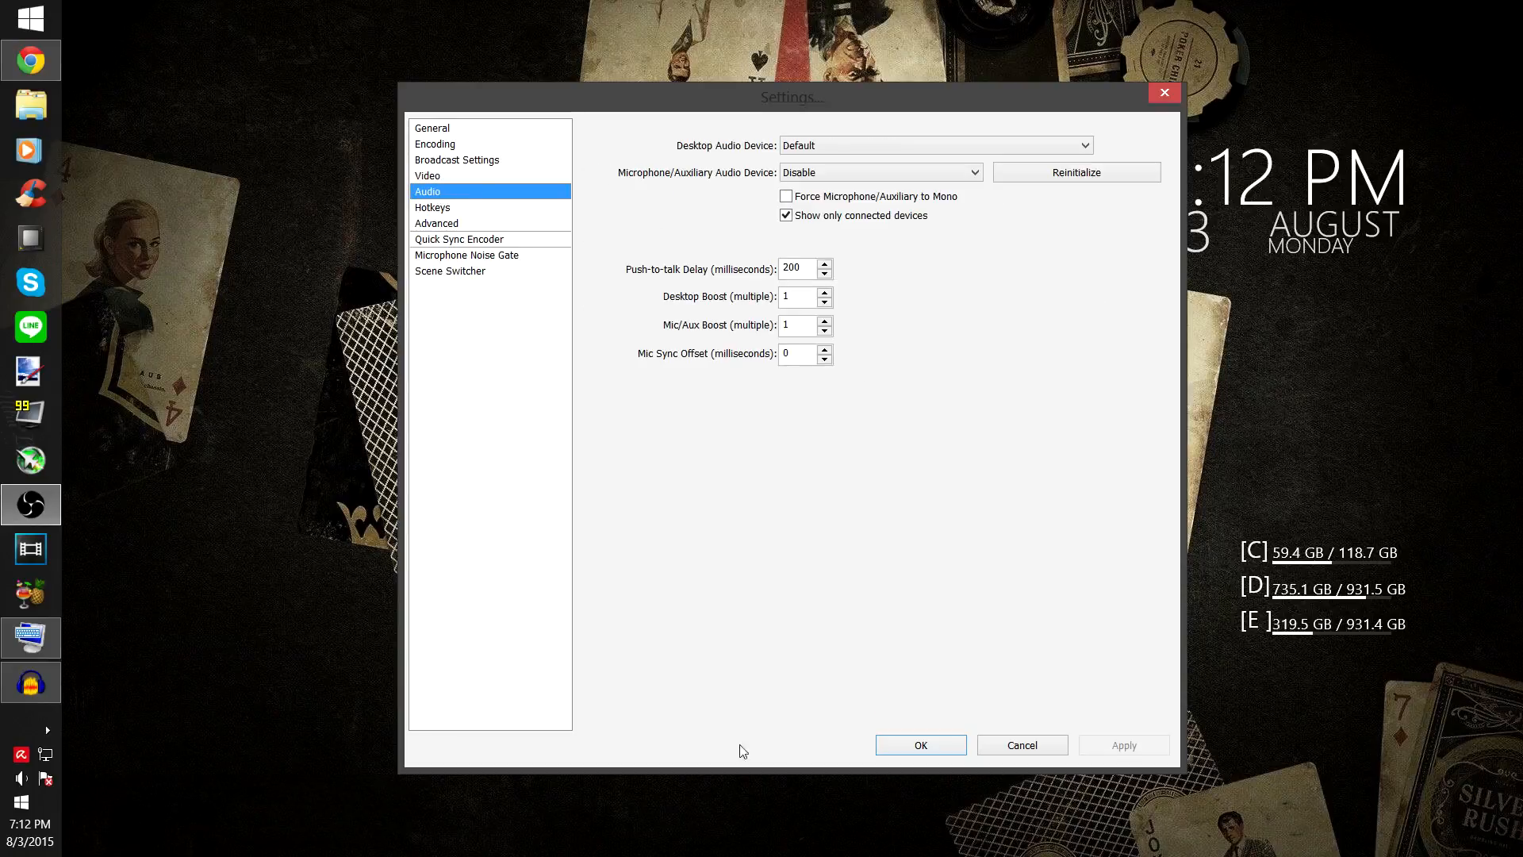
click(810, 151)
click(824, 195)
click(829, 173)
click(841, 213)
click(818, 197)
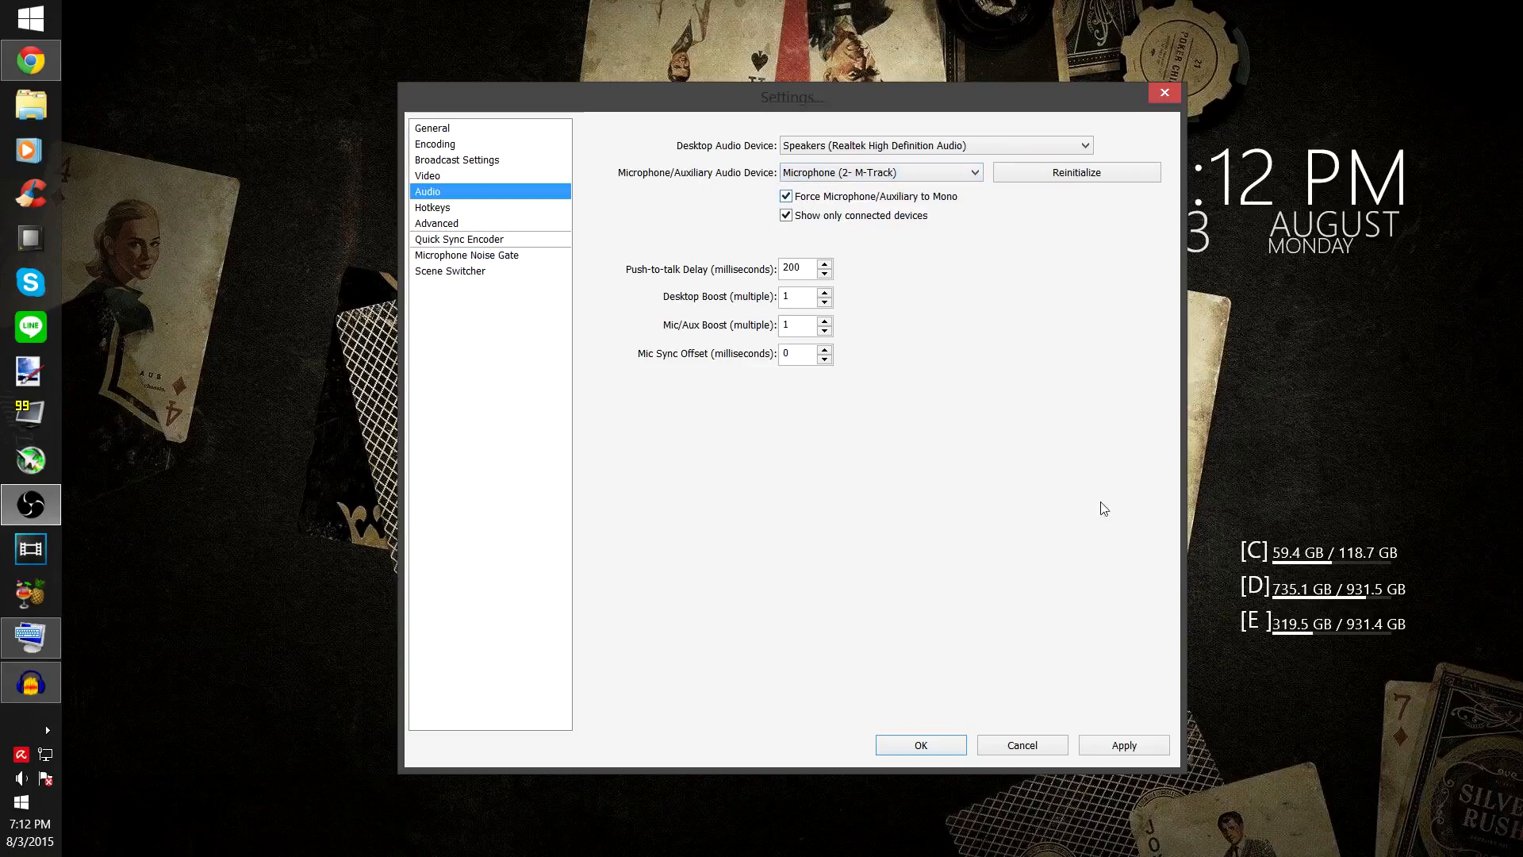
click(1124, 744)
Step: Enable push-to-talk in the hotkey settings with Alt as its hotkey, and apply the change
click(456, 211)
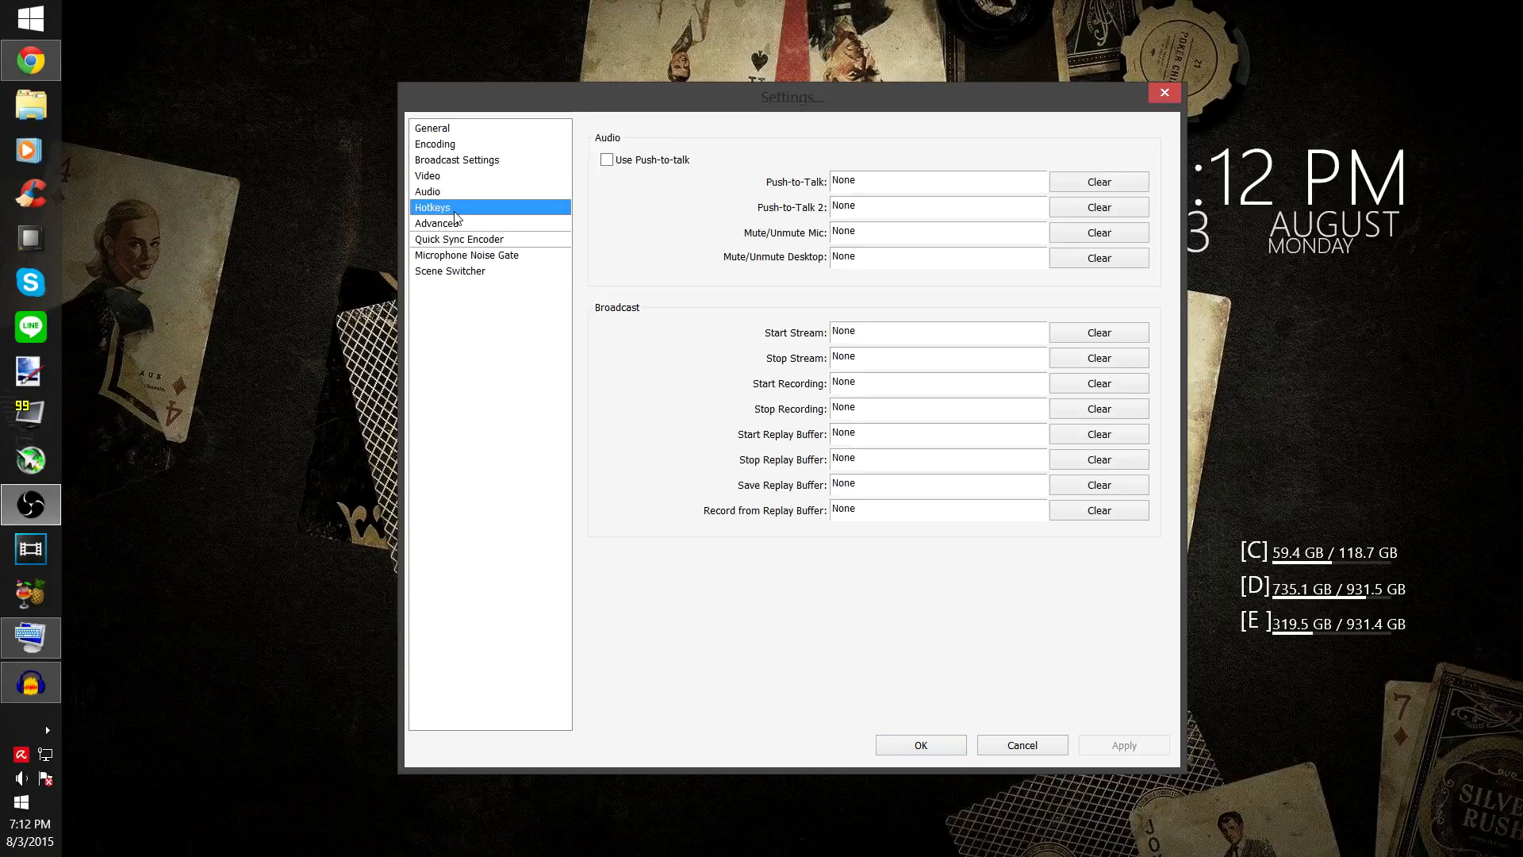
click(650, 162)
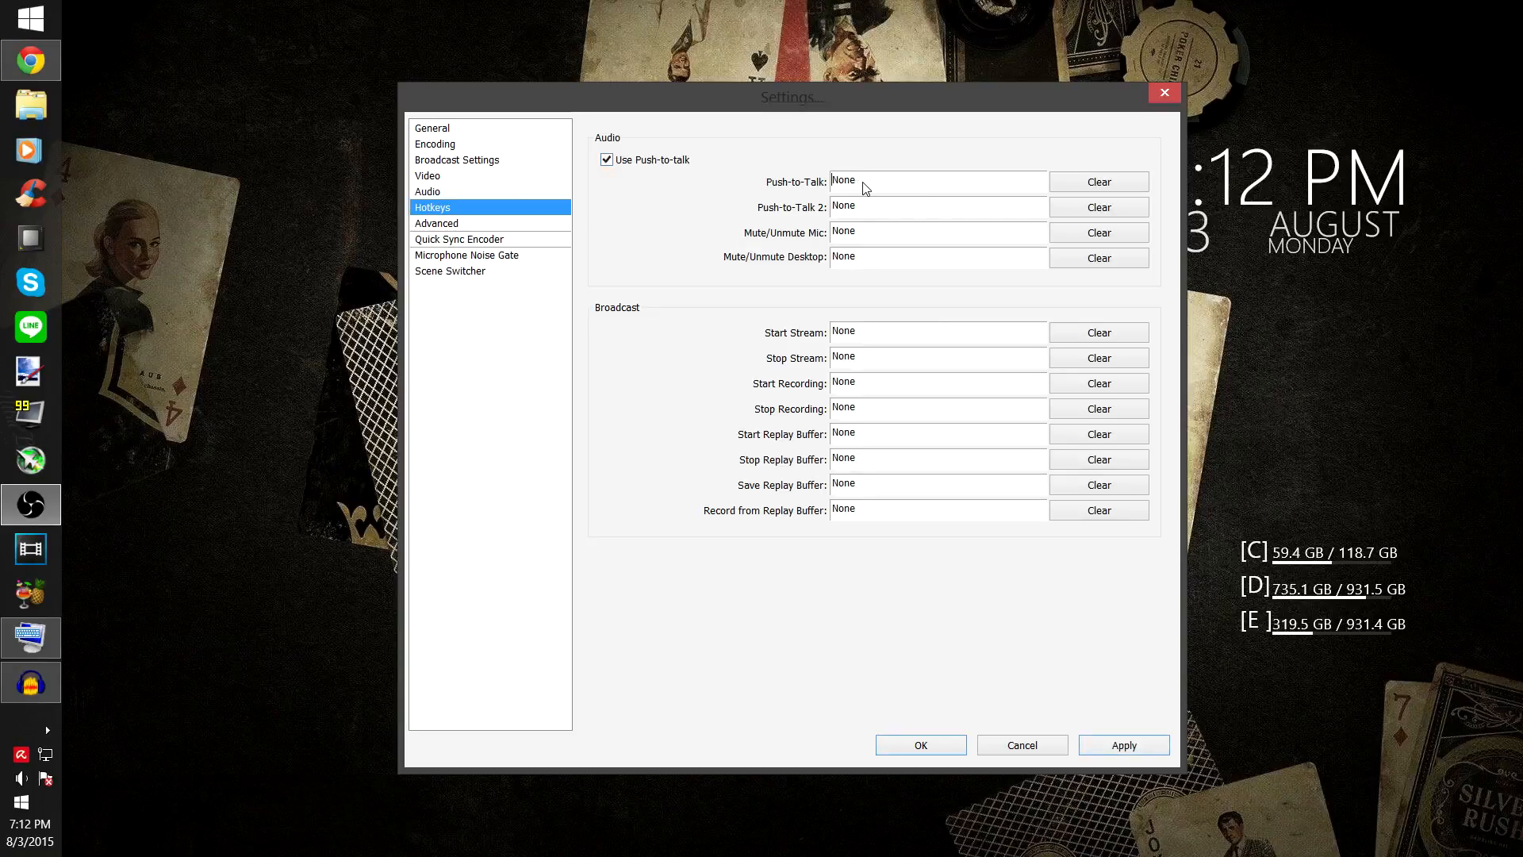
click(1147, 745)
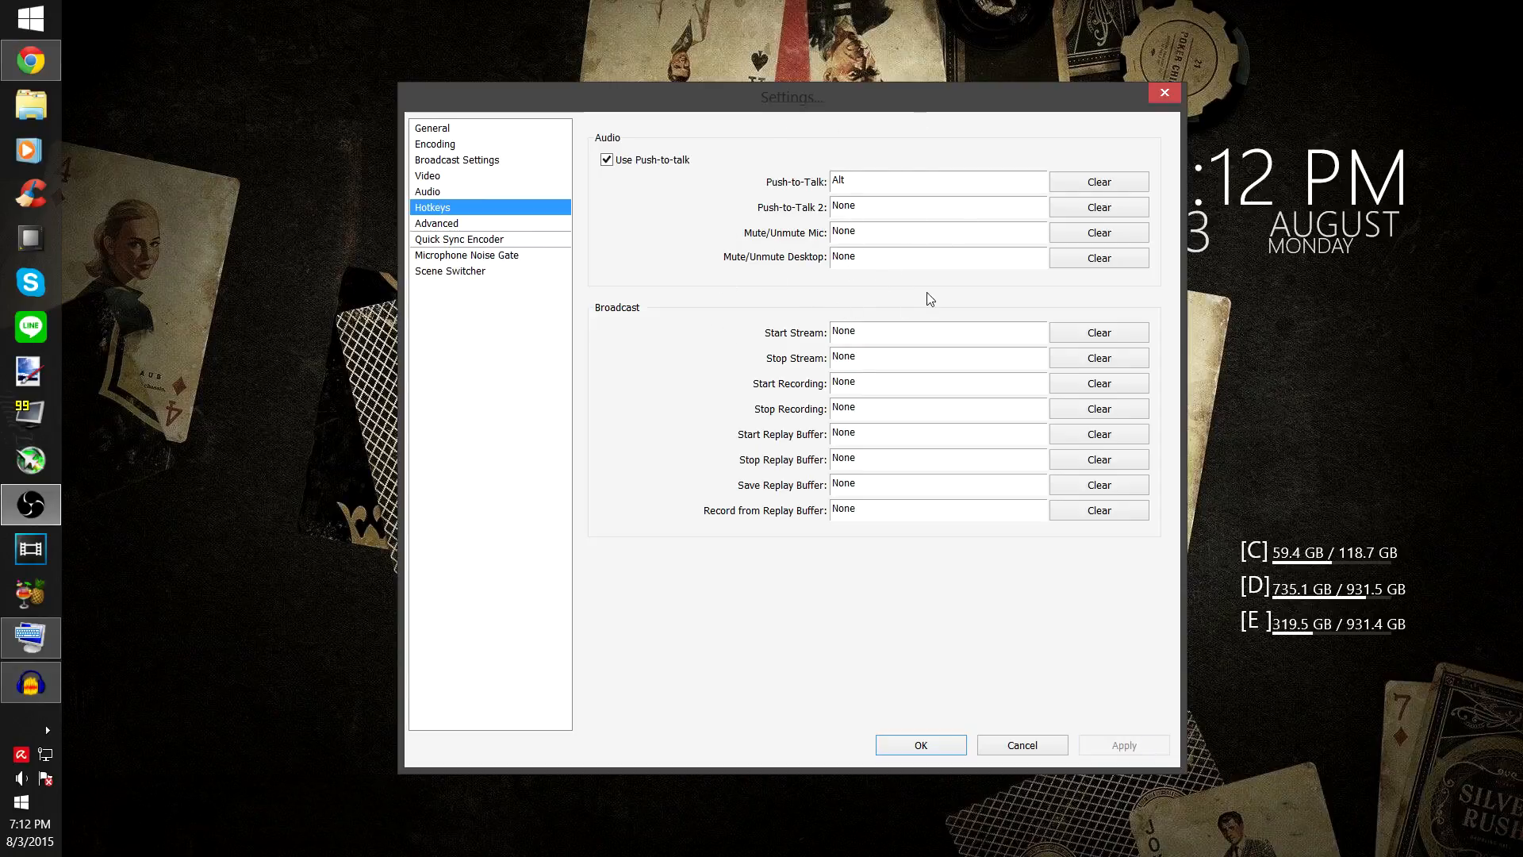
drag(341, 85, 1227, 811)
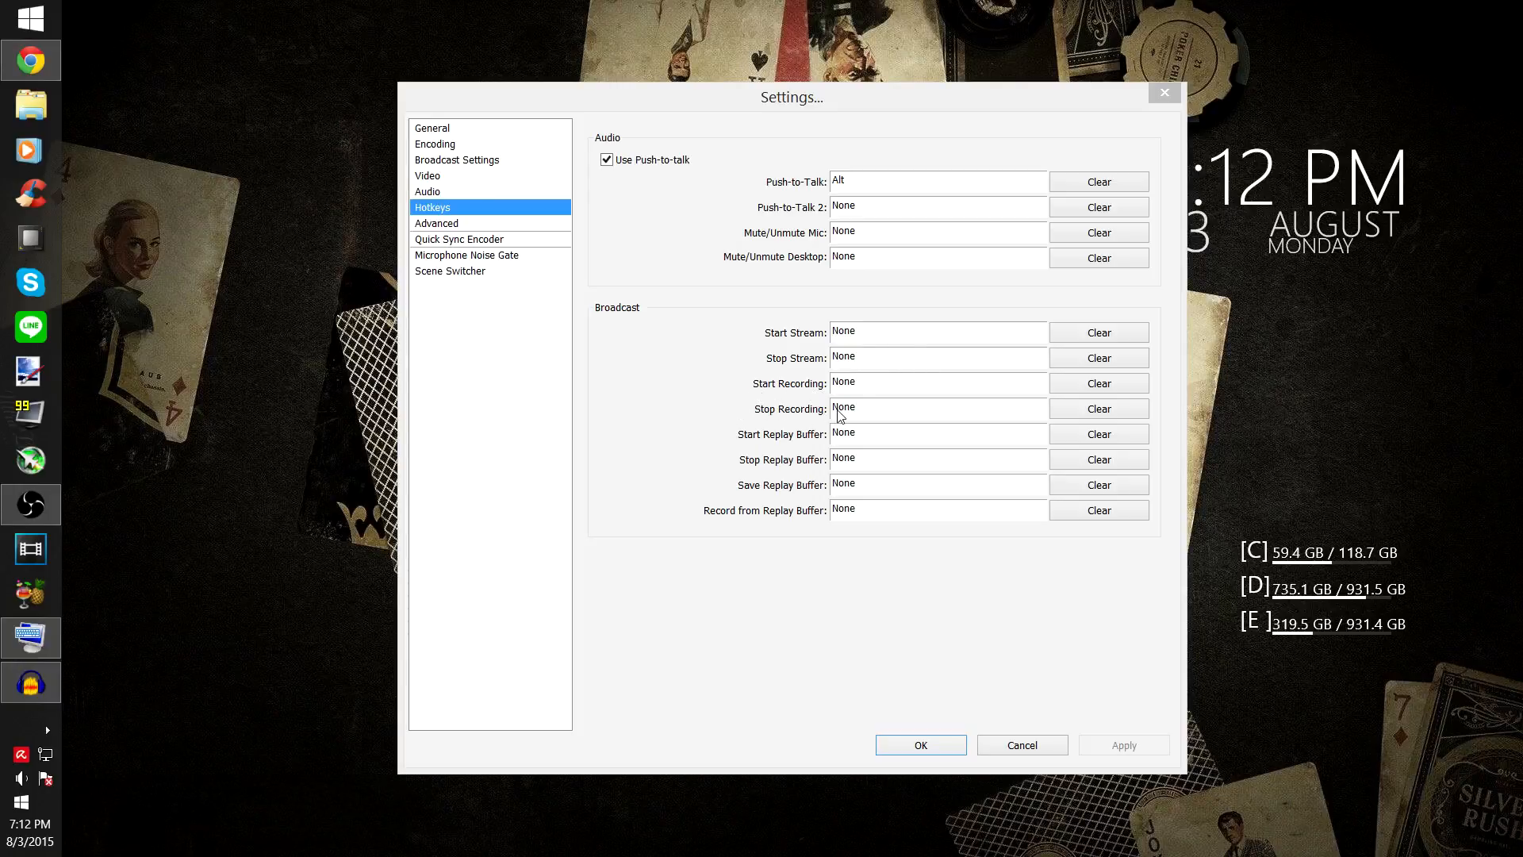
Step: Assign Shift + B as the hotkey for both Start Stream and Stop Stream, and apply the change
click(853, 337)
key(shift)
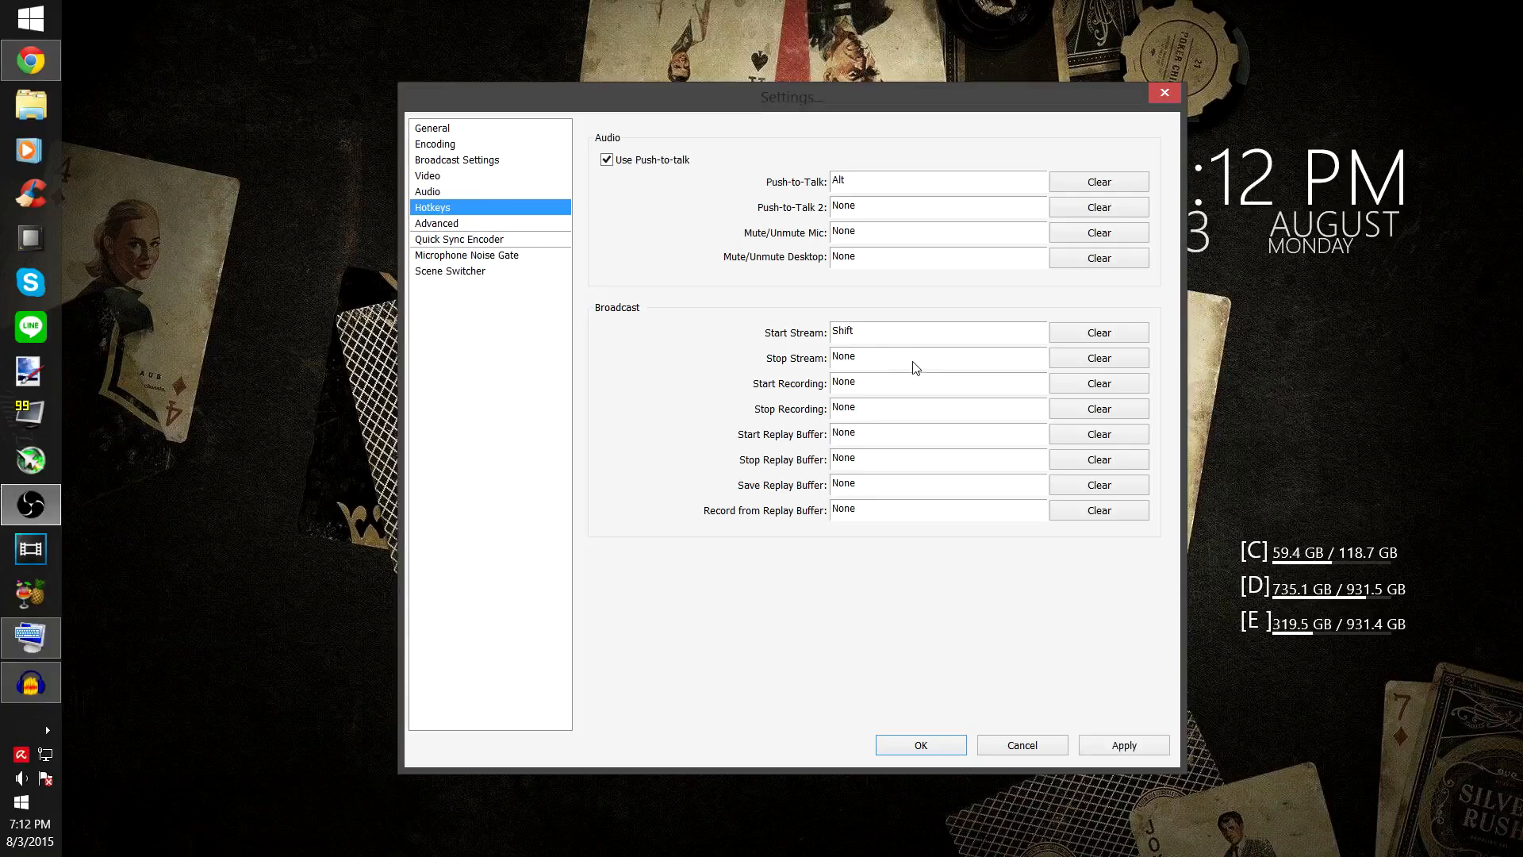
key(shift+b)
click(1125, 744)
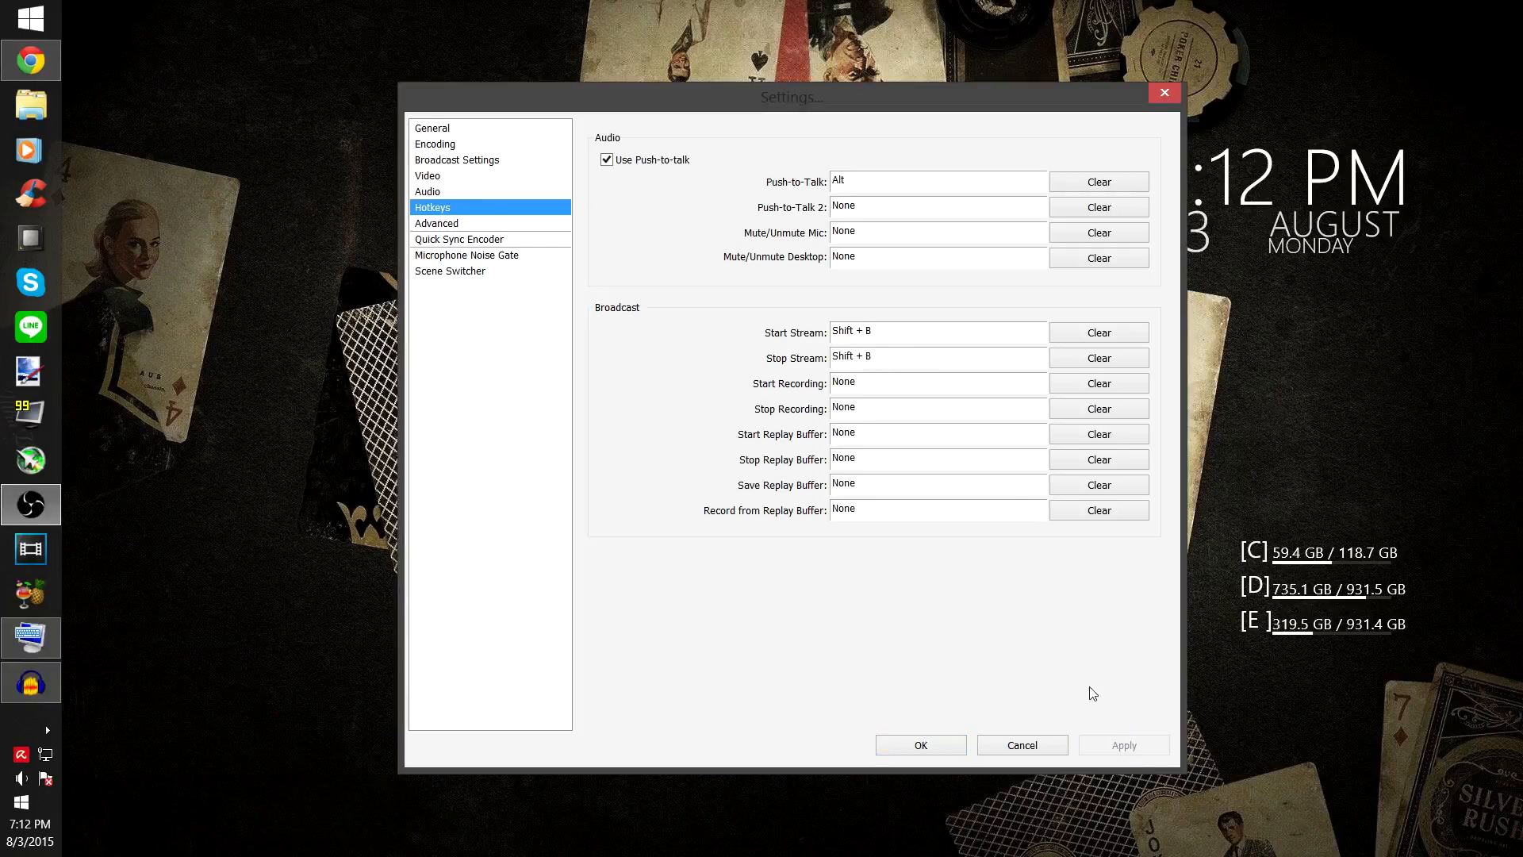
Step: In the advanced settings, change the x264 CPU preset to superfast and accept the warning
click(460, 224)
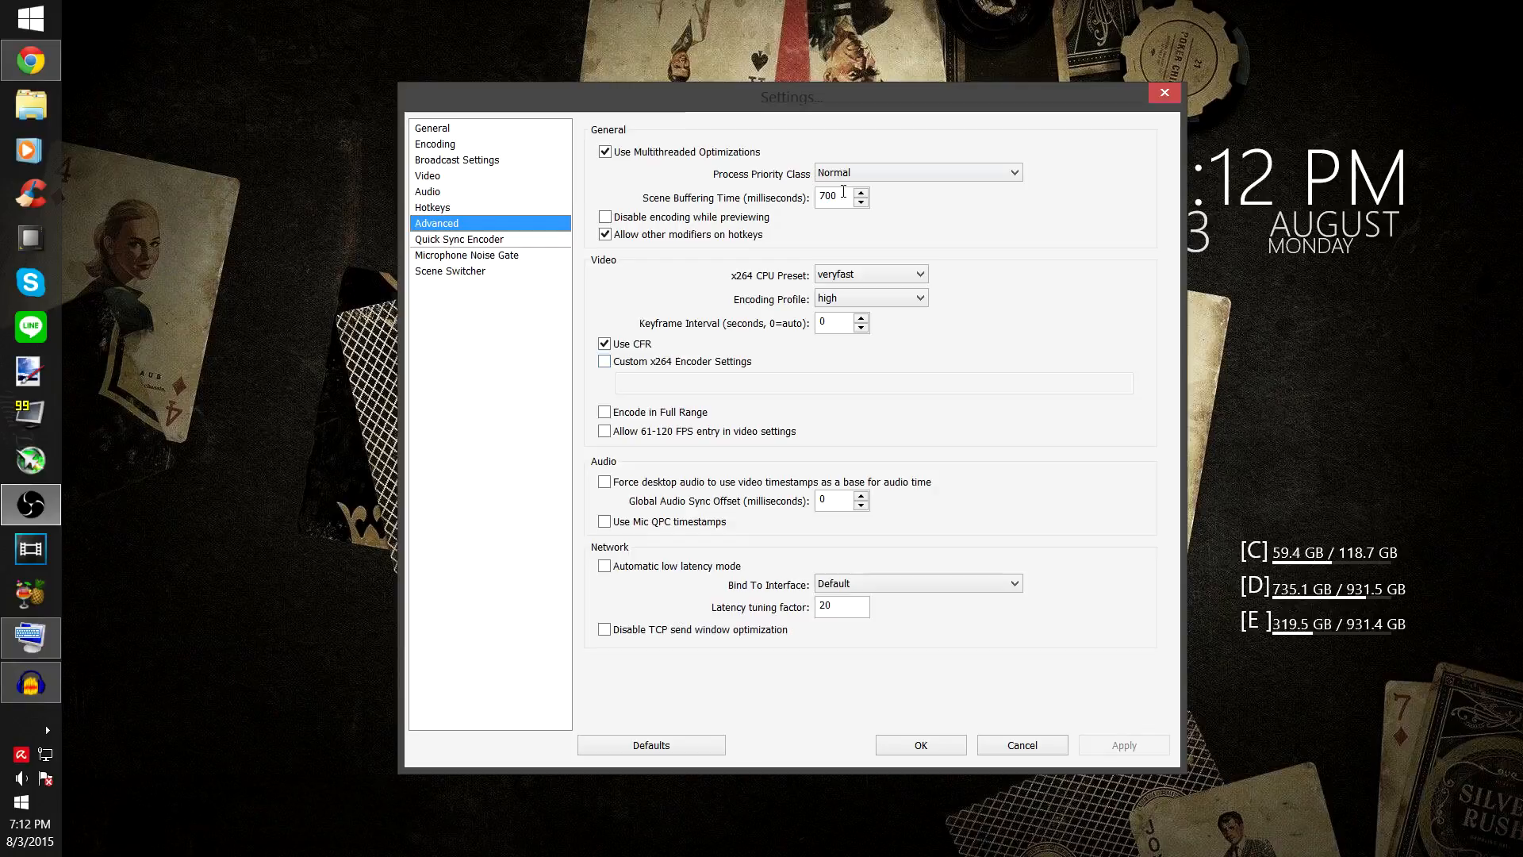
click(844, 278)
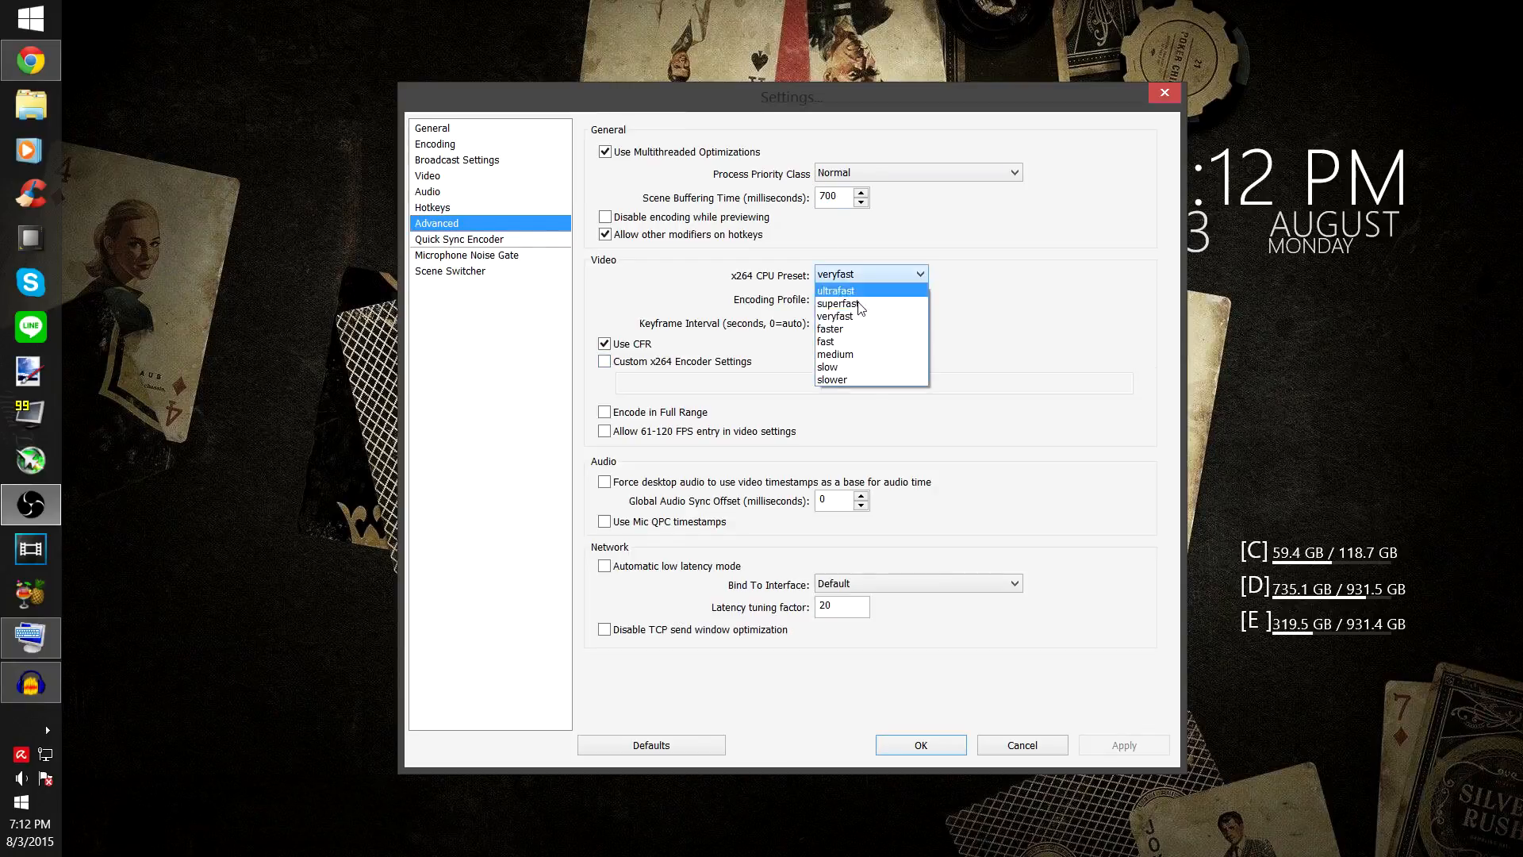
click(858, 304)
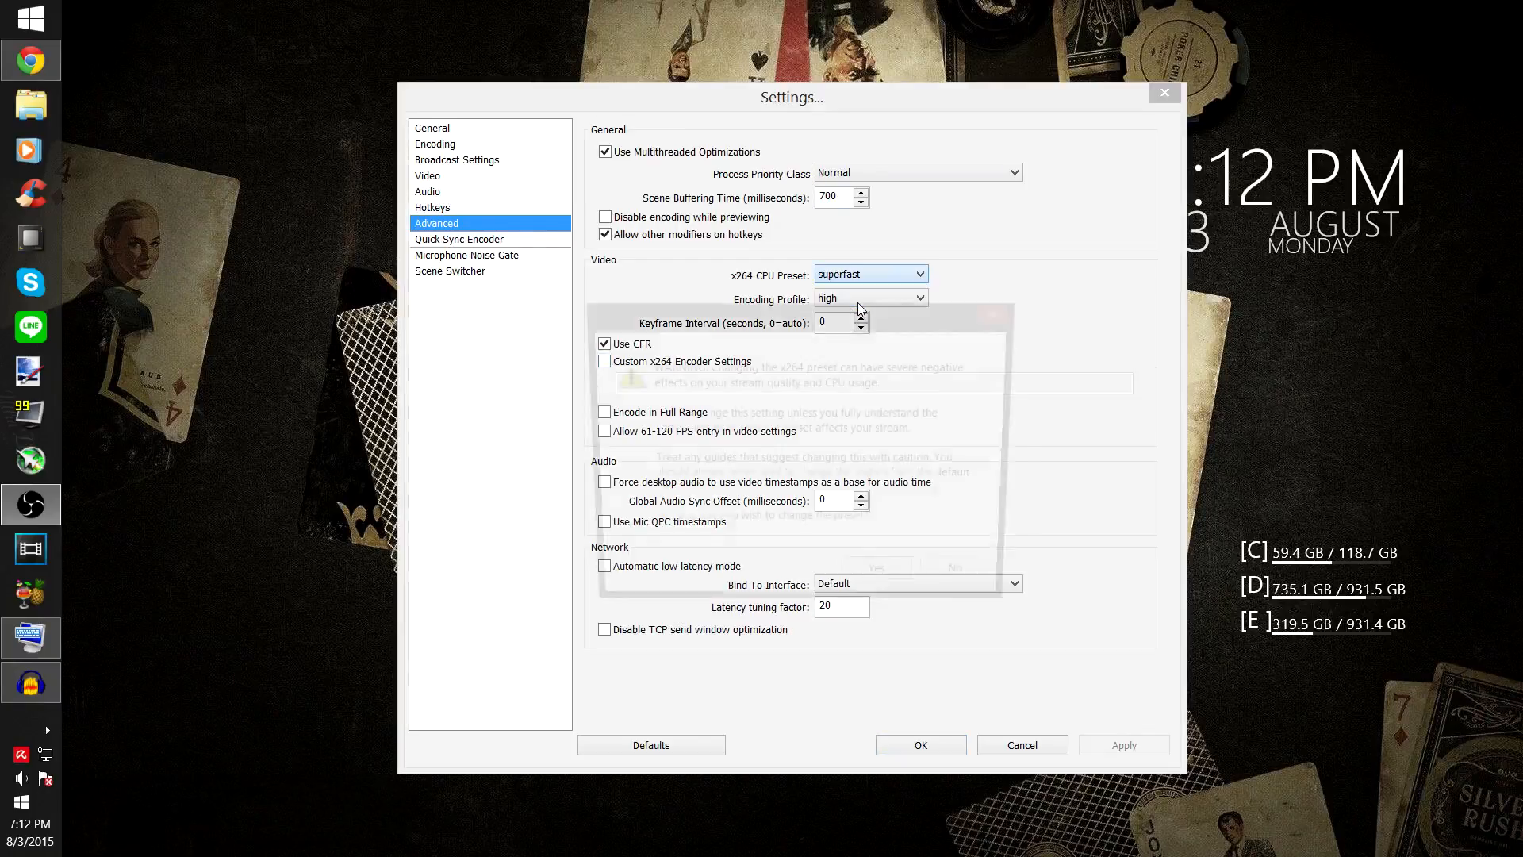
click(881, 587)
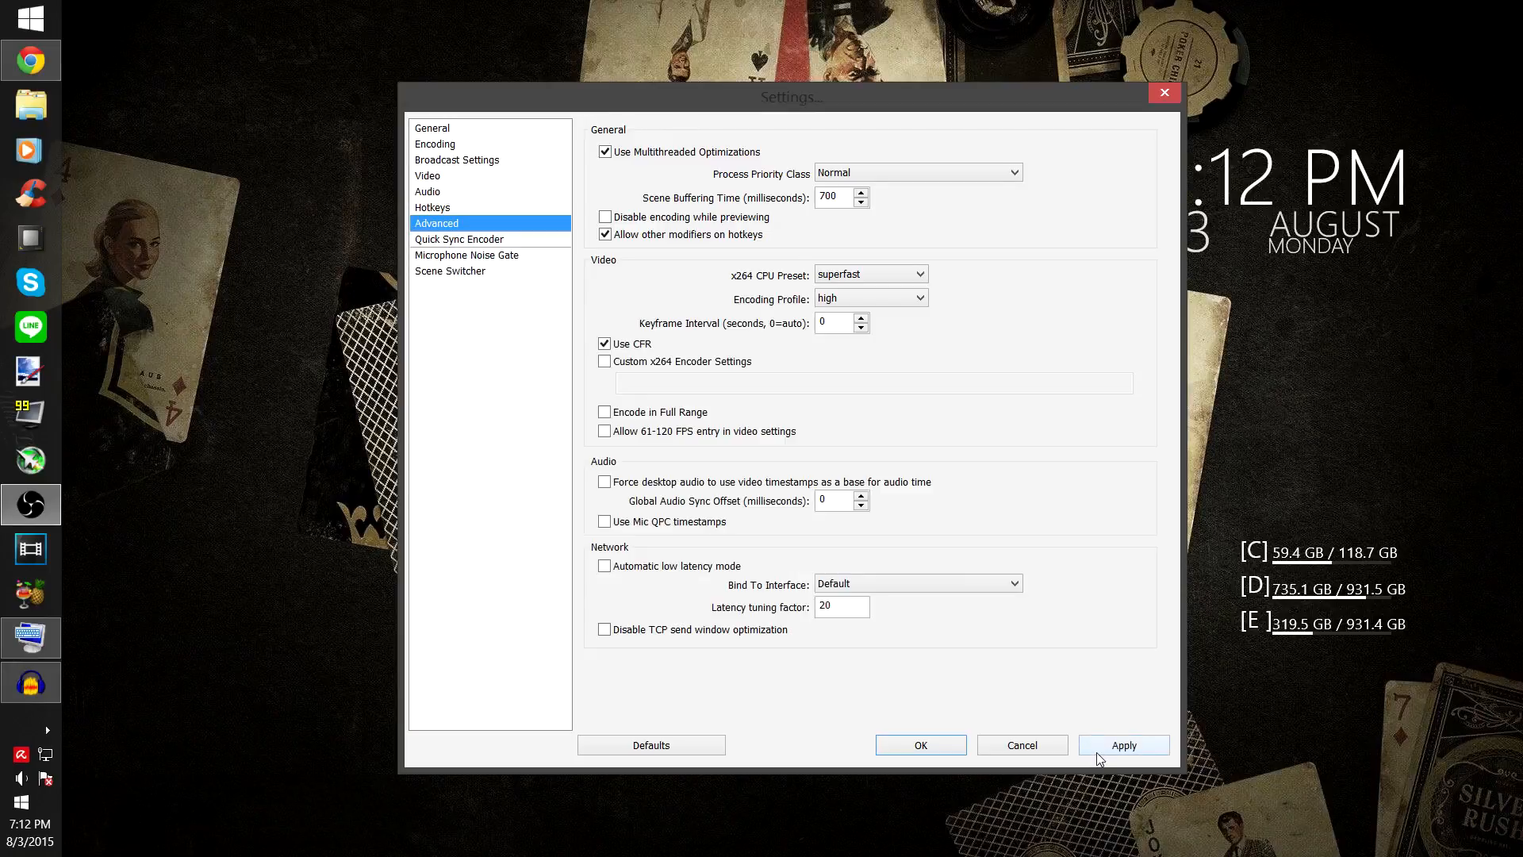
Step: Set the encoding profile to main and the keyframe interval to 2 seconds, enable Automatic low latency mode, and apply
click(837, 298)
click(839, 316)
text(2)
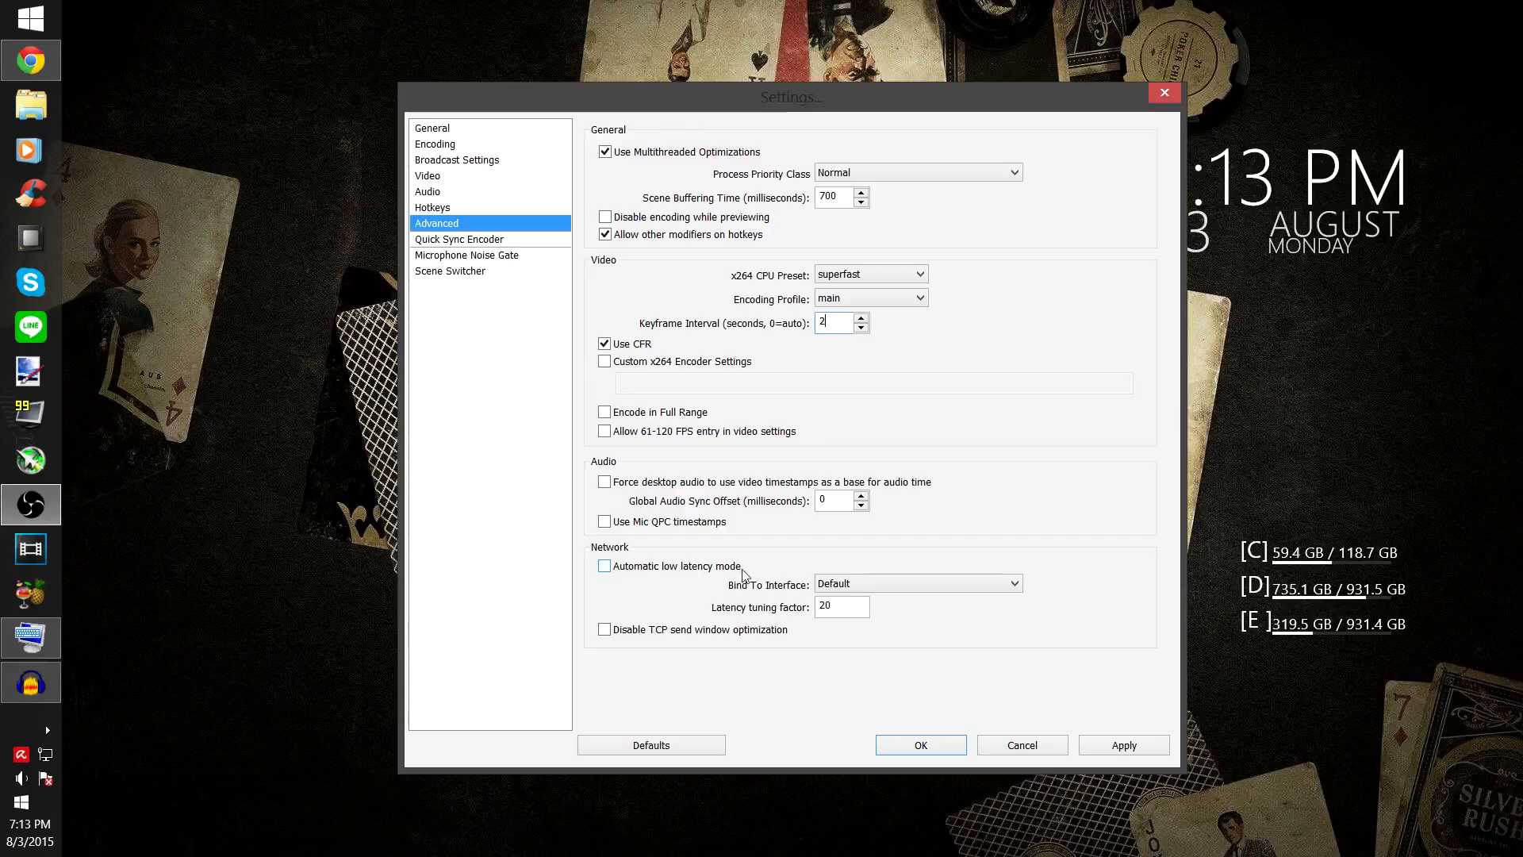
click(605, 569)
click(1118, 742)
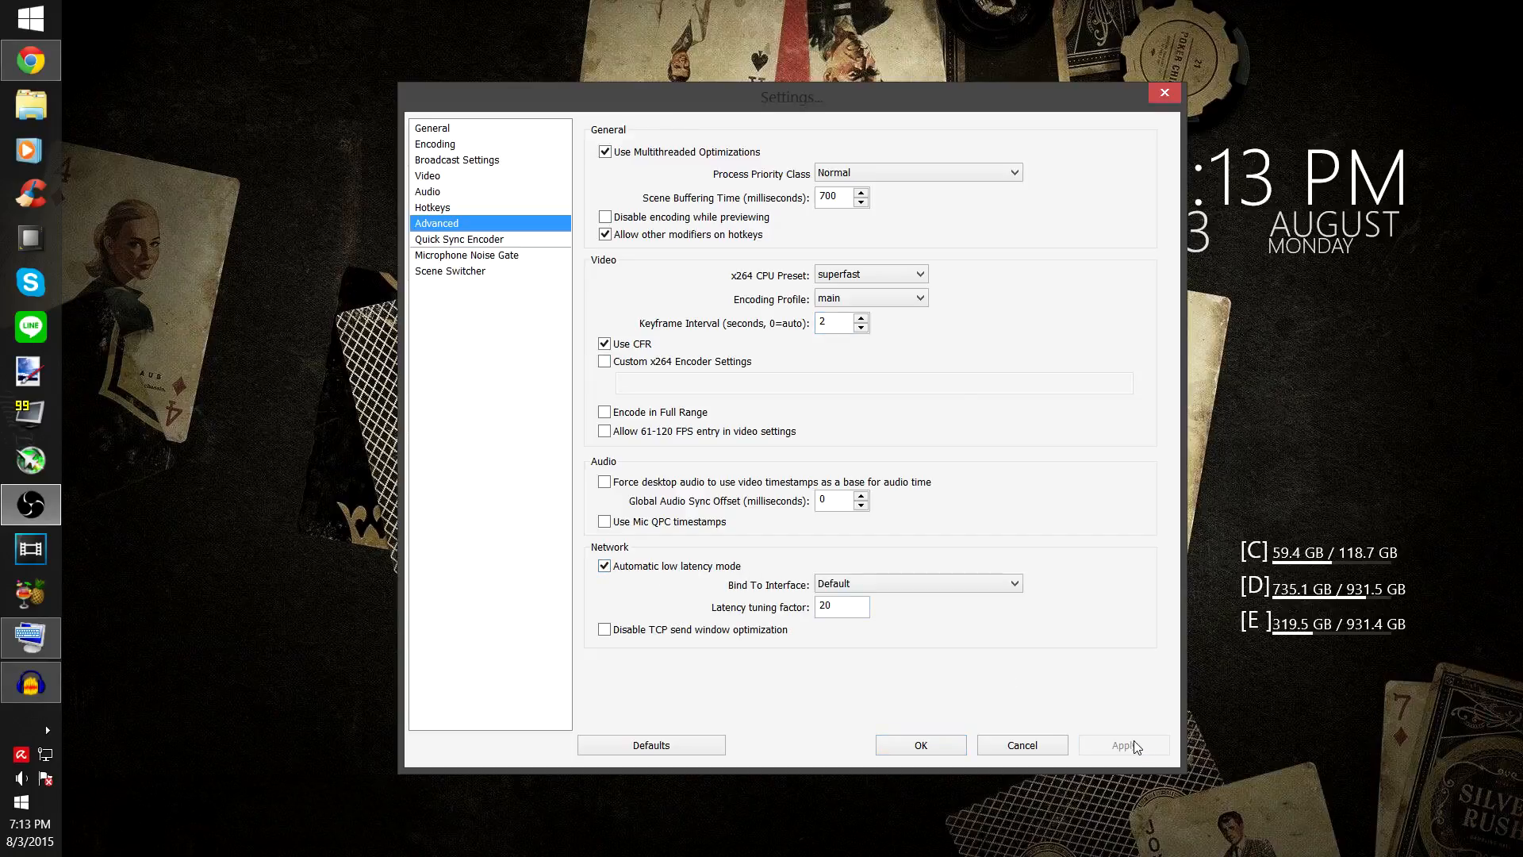
Step: Disable the microphone noise gate, apply the change, and close the settings
click(477, 254)
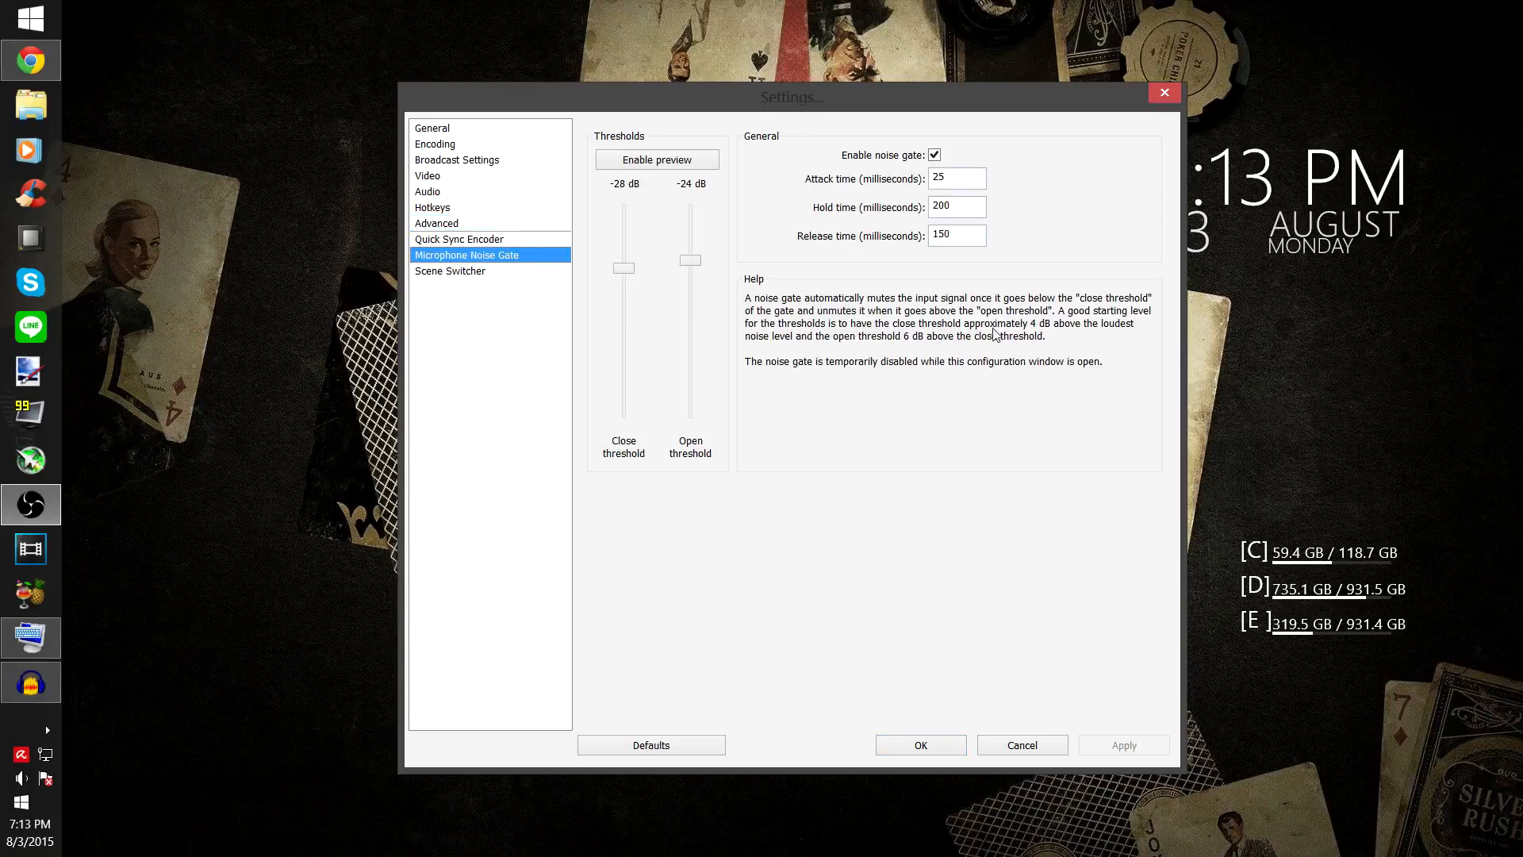
click(935, 155)
click(1121, 744)
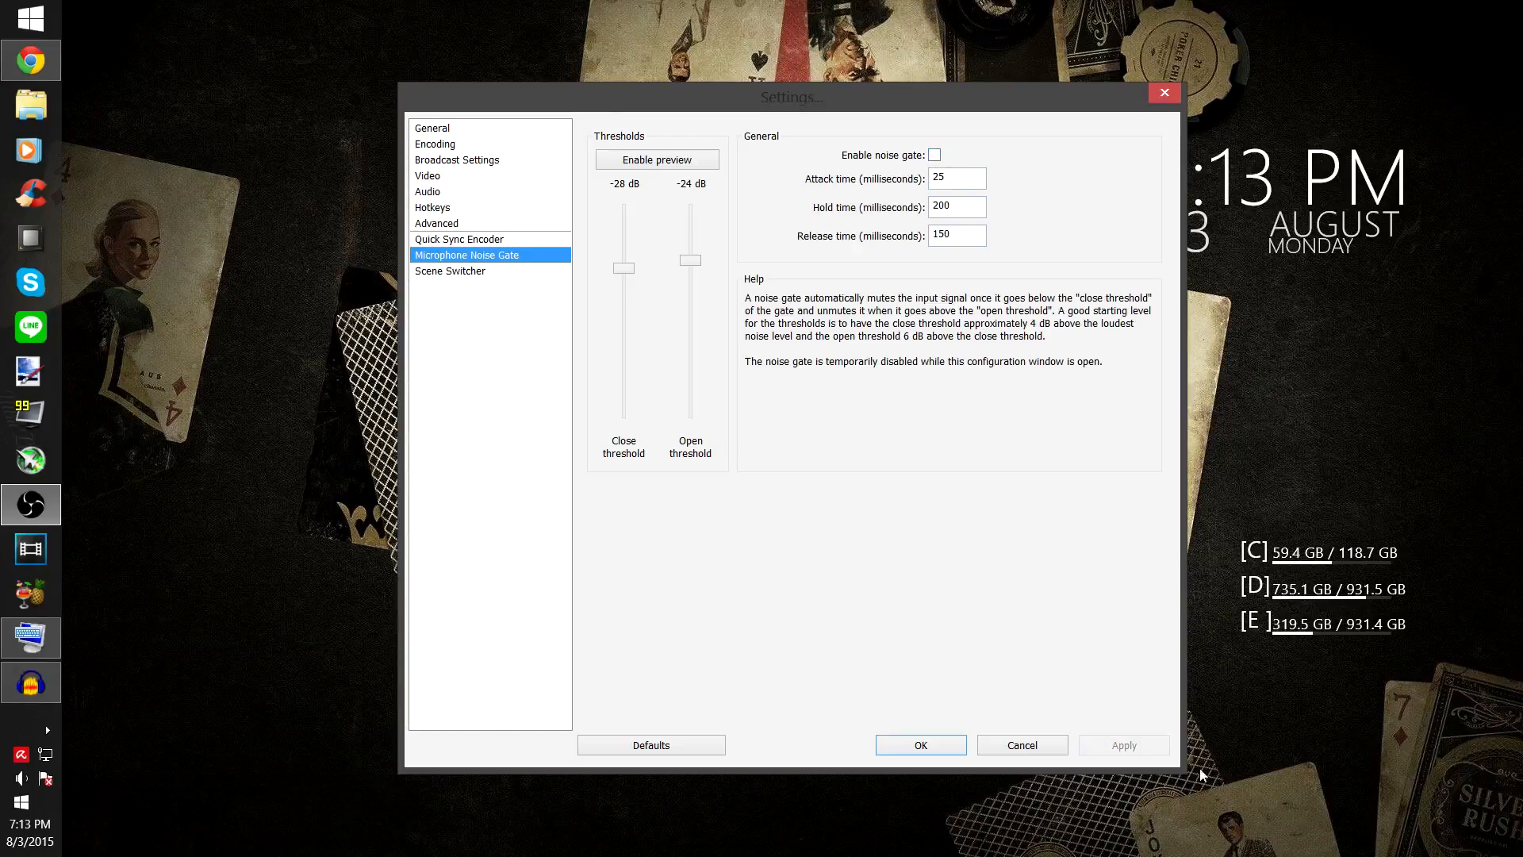
click(900, 748)
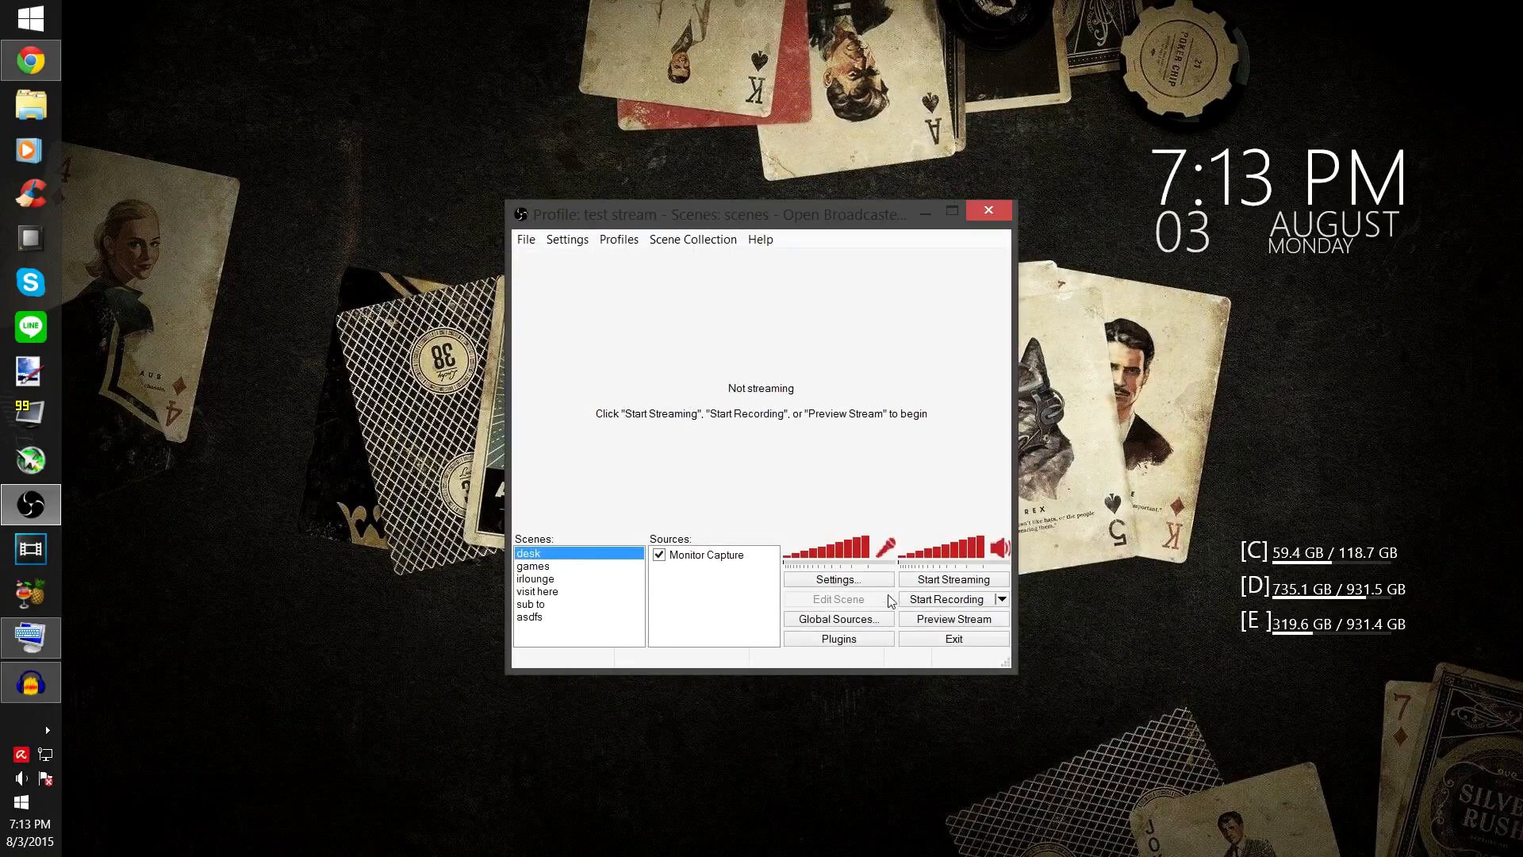
Step: Preview the desk scene's stream, stop the preview, and start streaming live
click(921, 619)
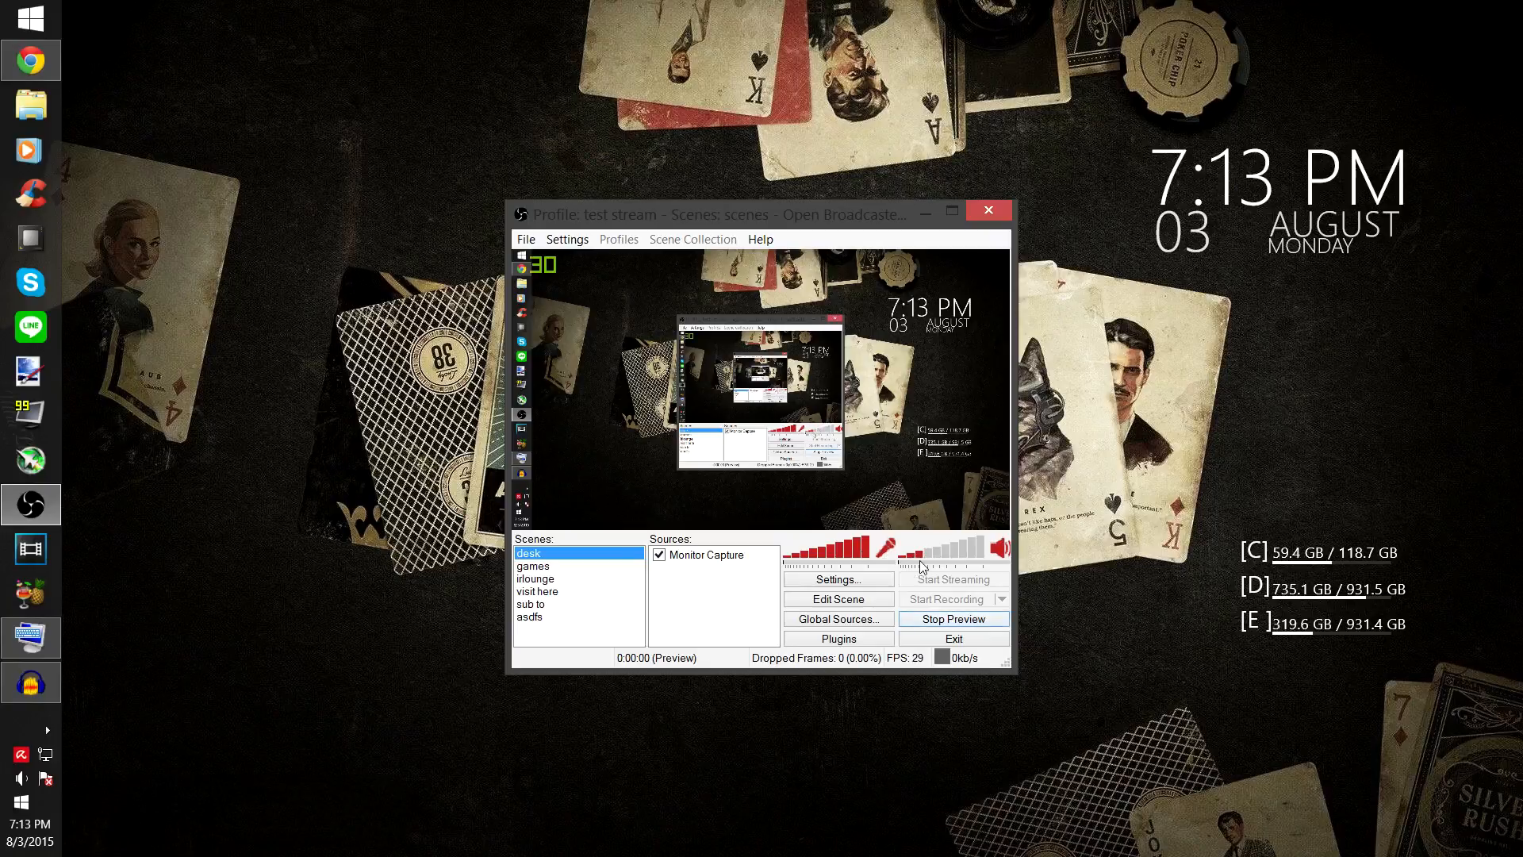
click(959, 626)
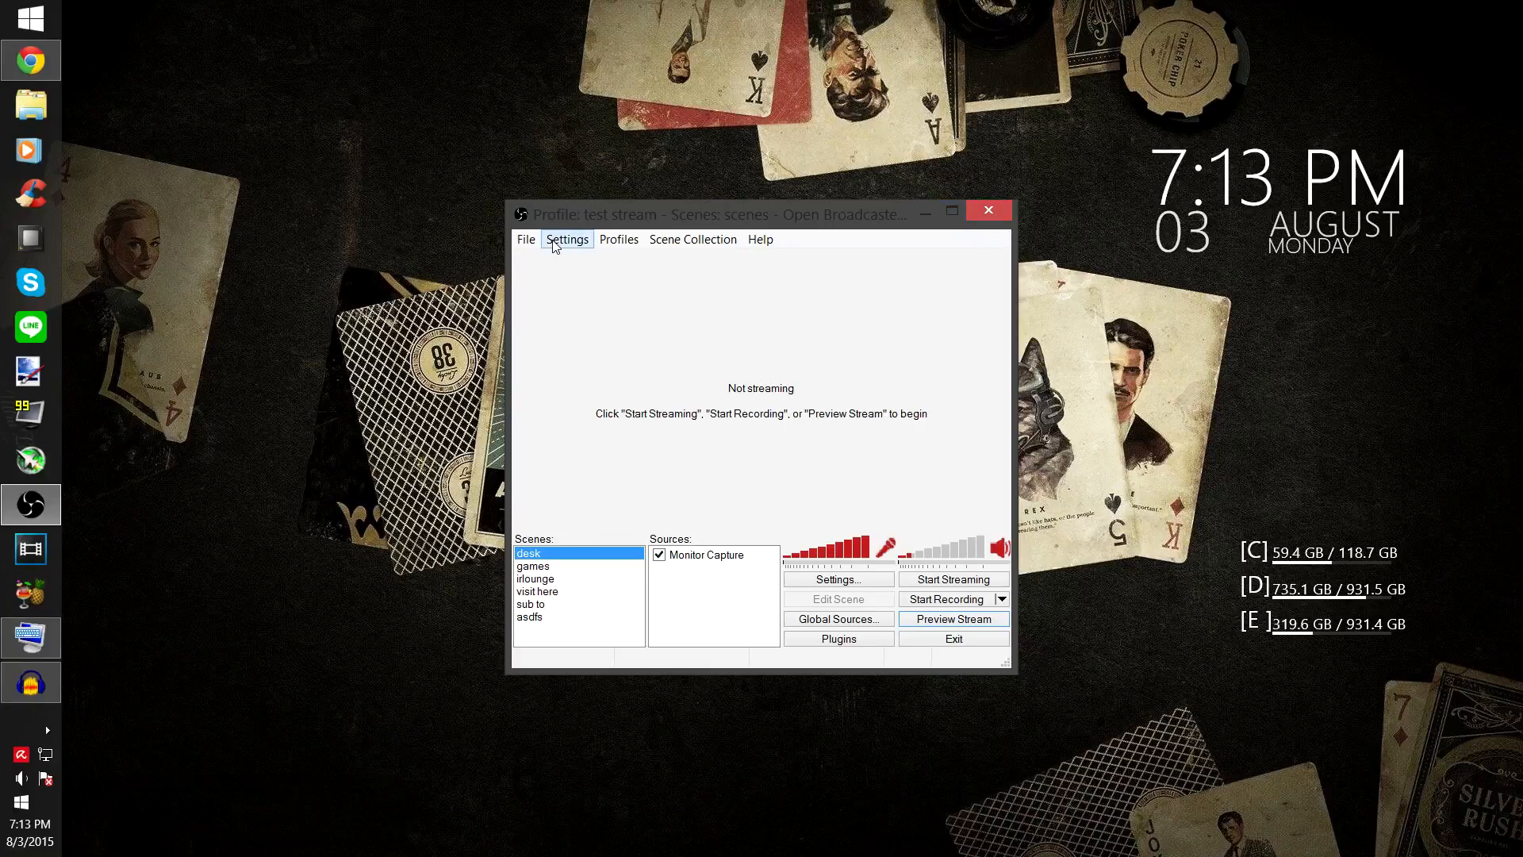
click(953, 581)
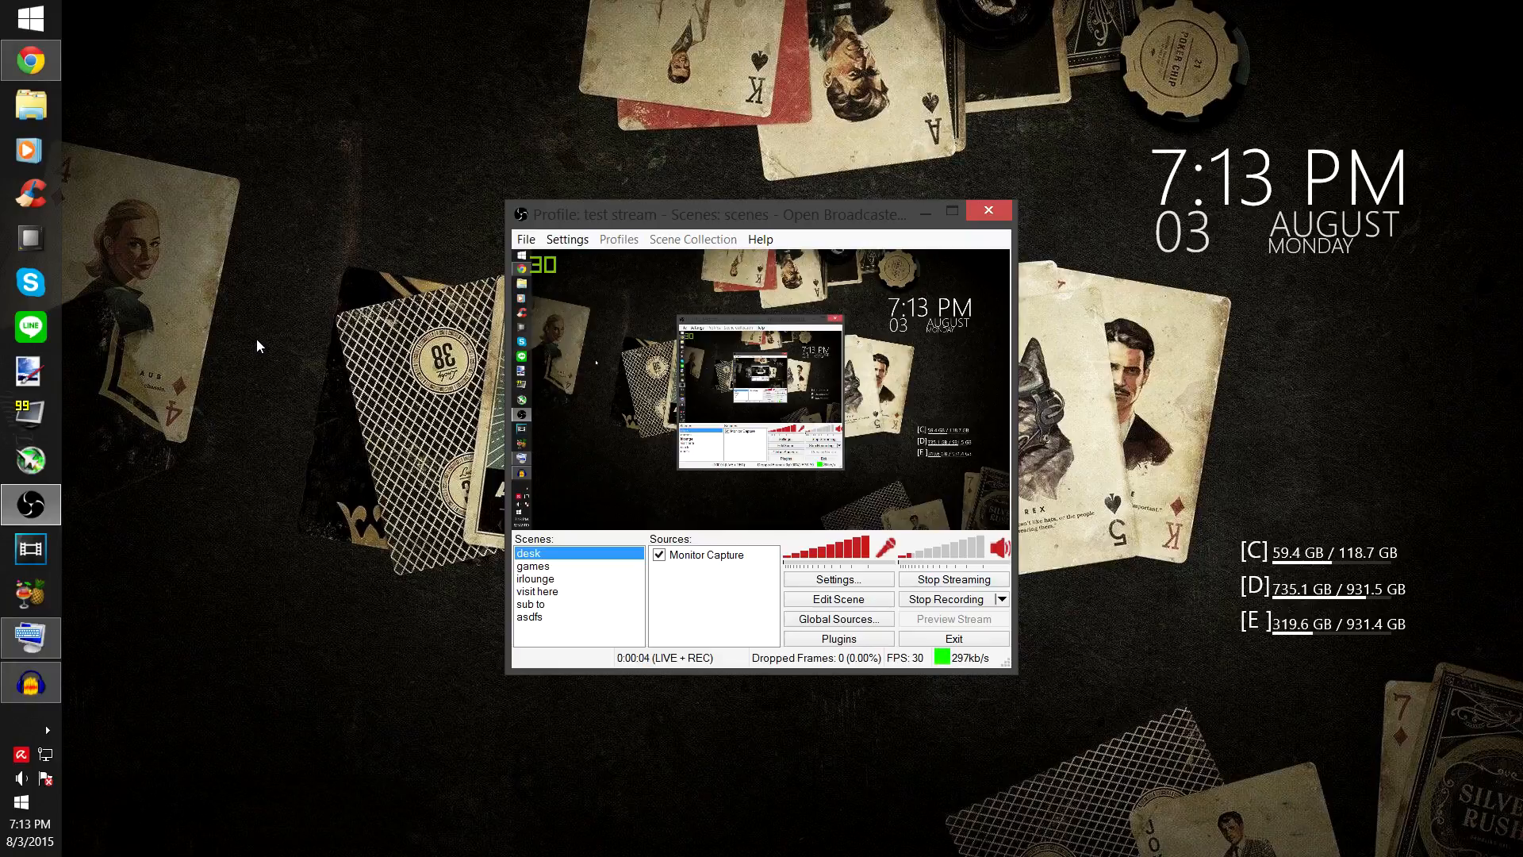
Step: Switch to Twitch in Chrome, open the account's own channel page, and mute its video player
click(30, 60)
click(1214, 87)
click(1159, 169)
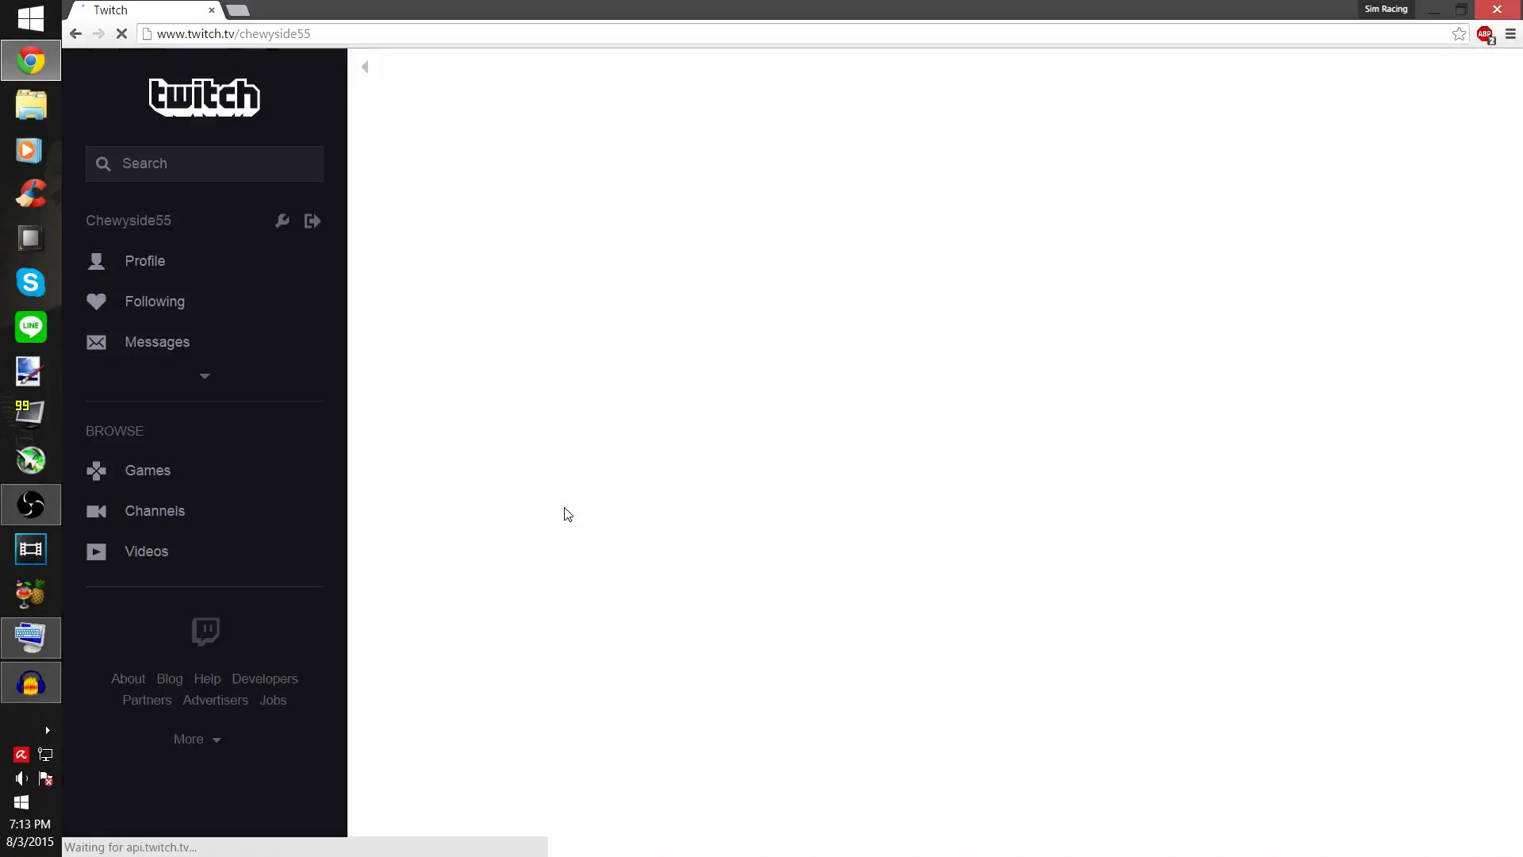
scroll(576, 515, down, 2)
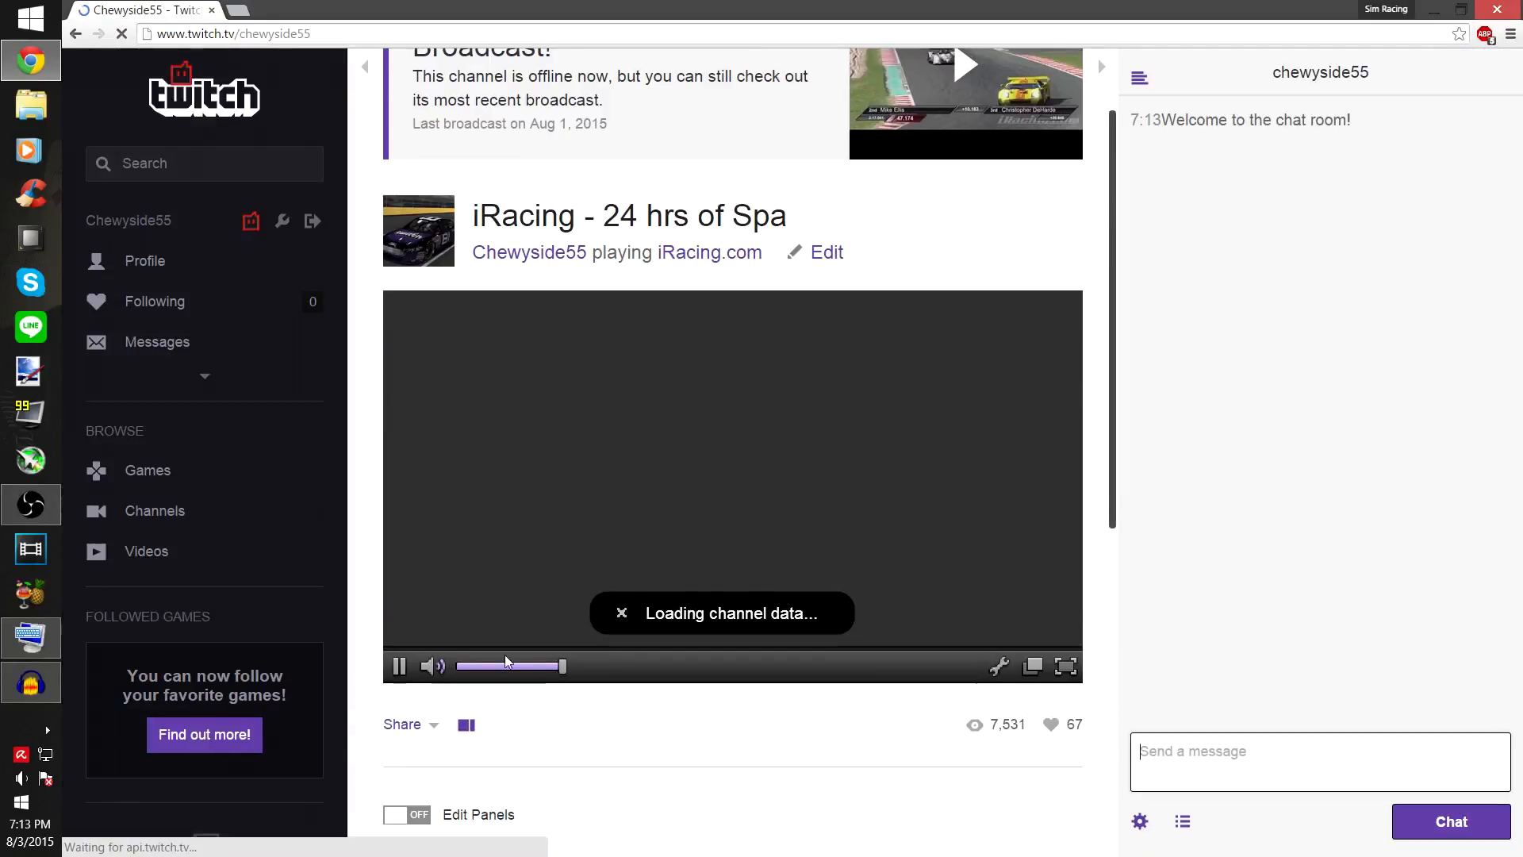
click(434, 705)
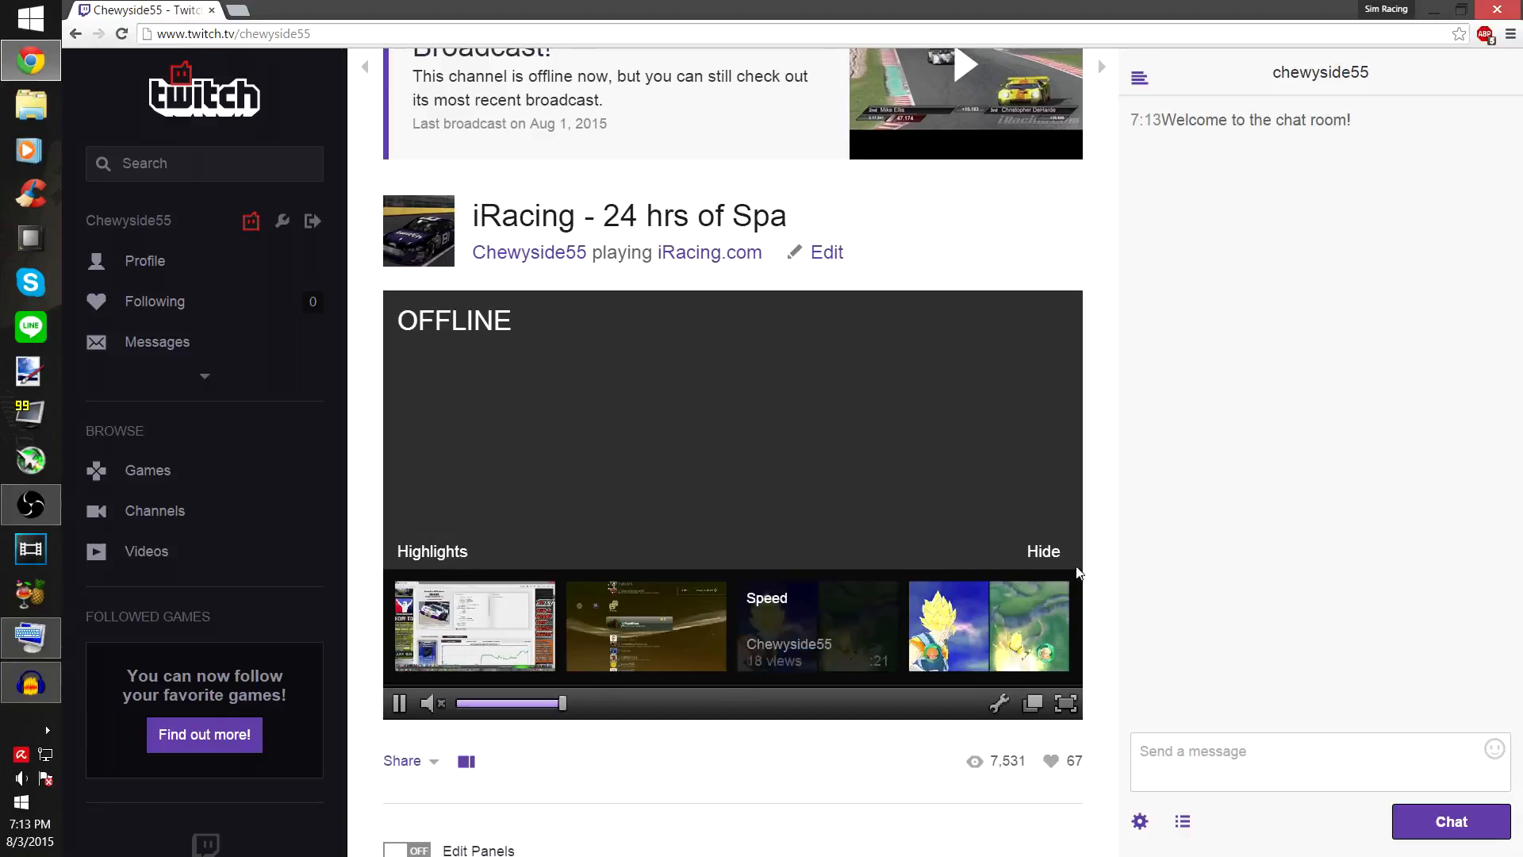
Step: Hide the highlights in the channel's video player and view the live stream on the page
click(1043, 551)
scroll(636, 367, down, 4)
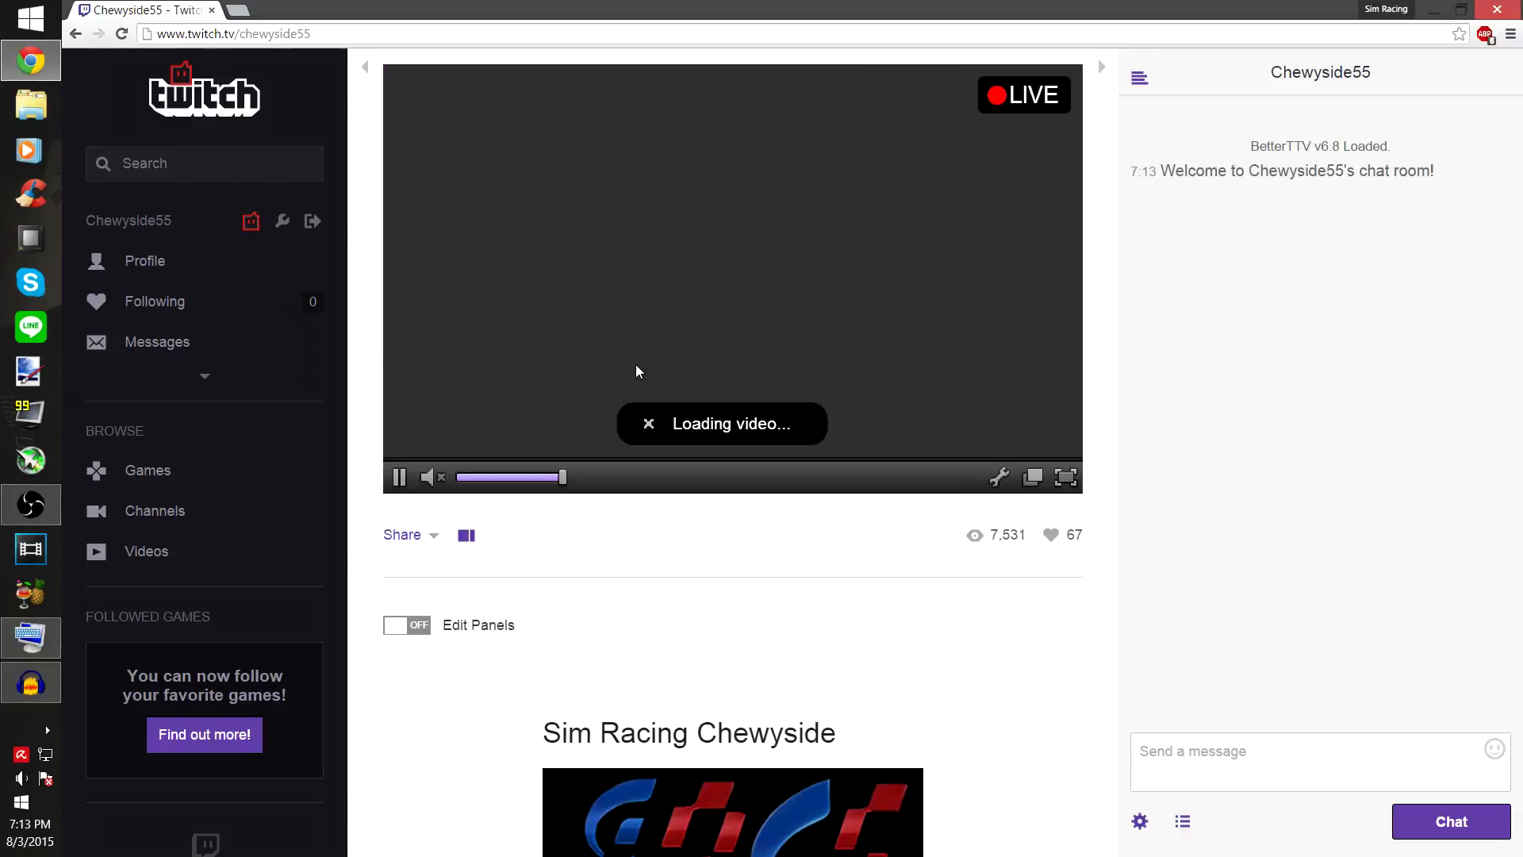
scroll(665, 500, up, 2)
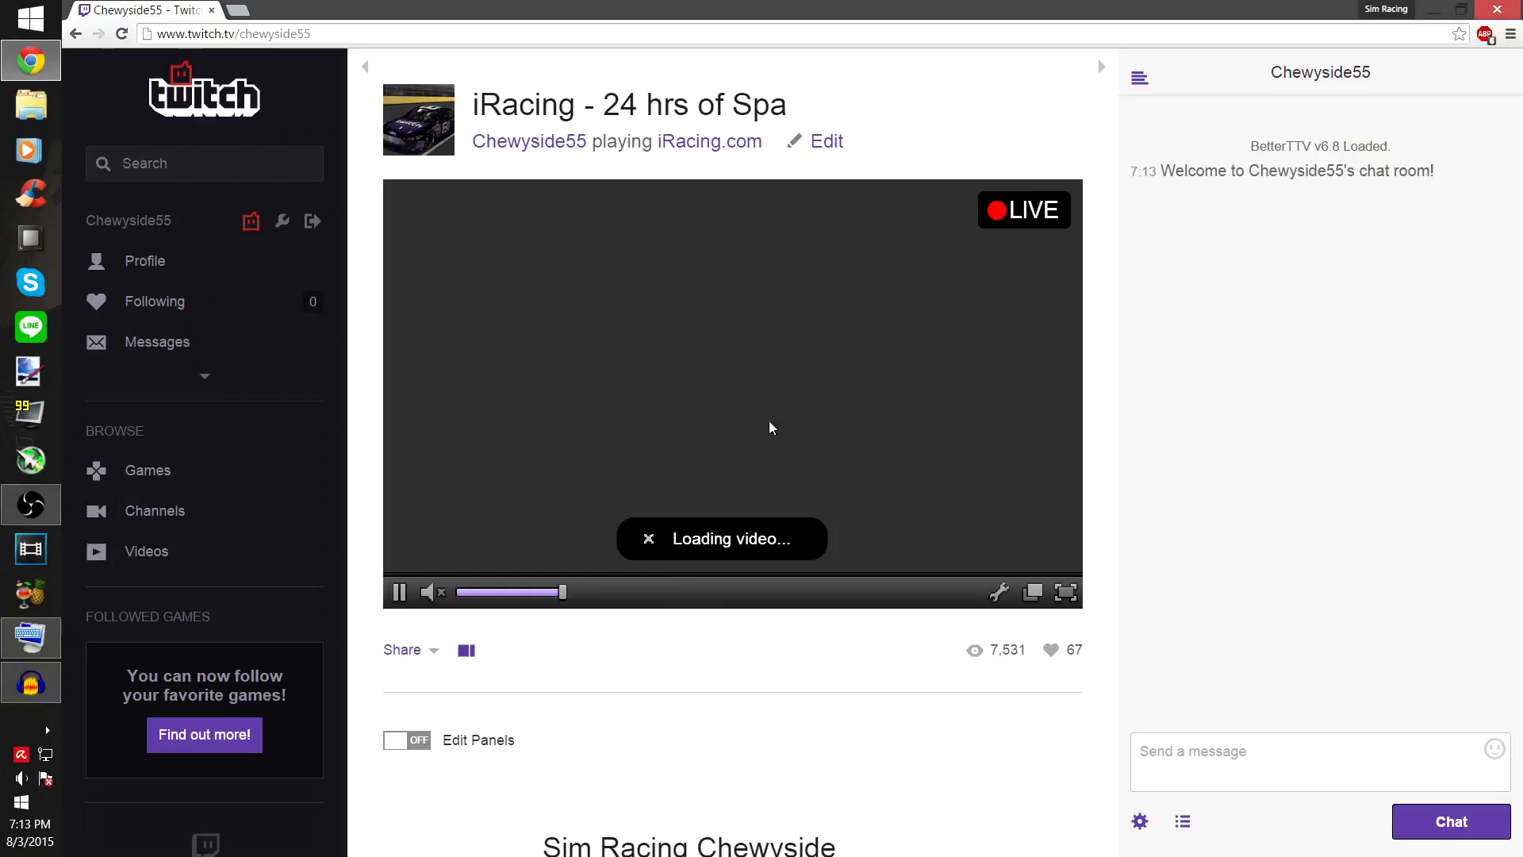
Step: Shrink the Twitch browser window to view it beside the broadcaster, maximize it again, and close it
drag(603, 8, 478, 74)
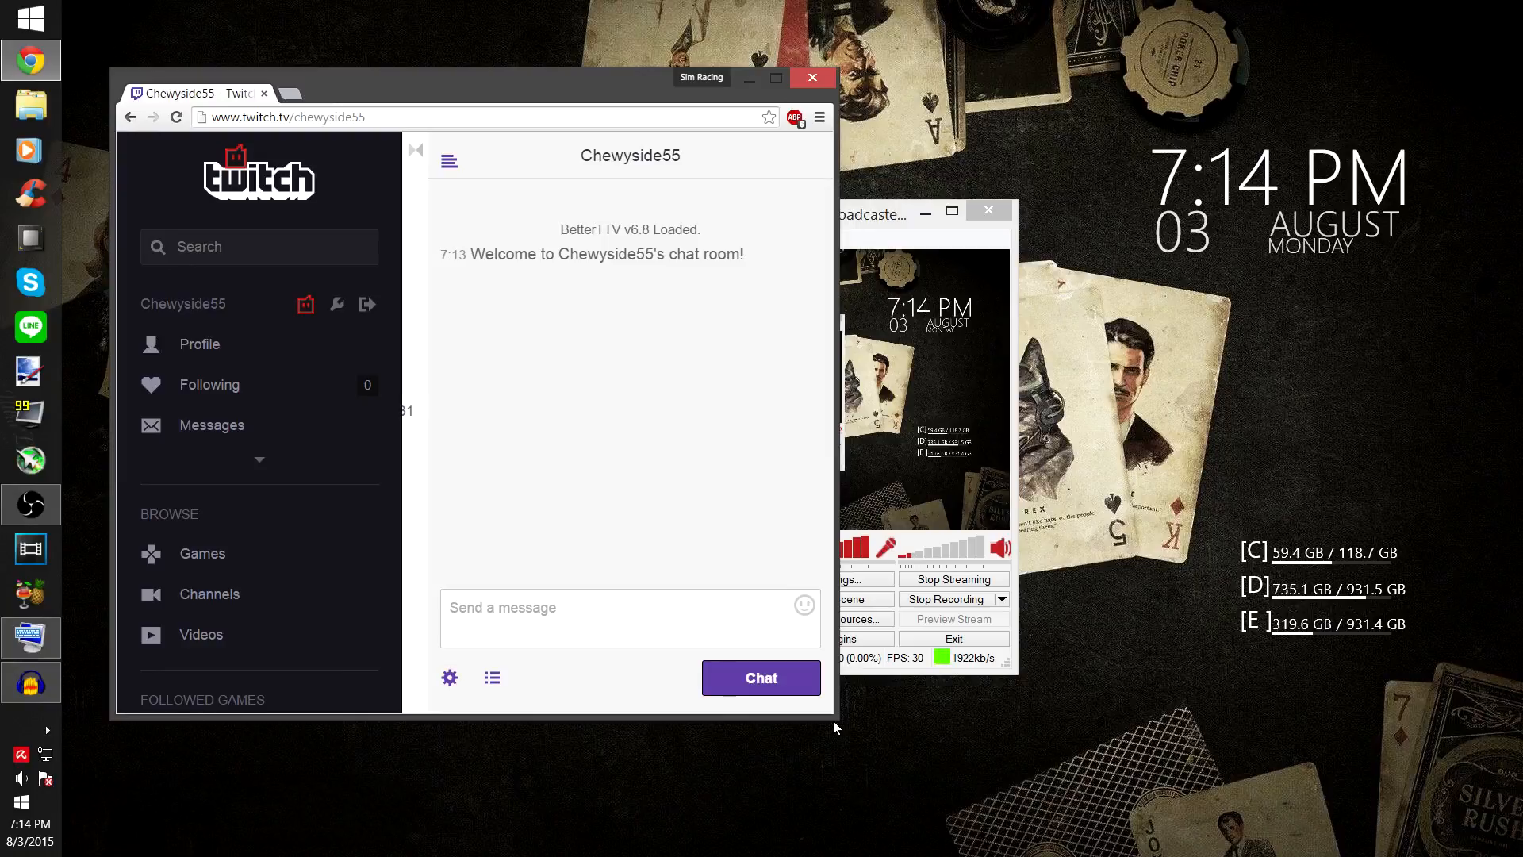
drag(834, 718, 1126, 744)
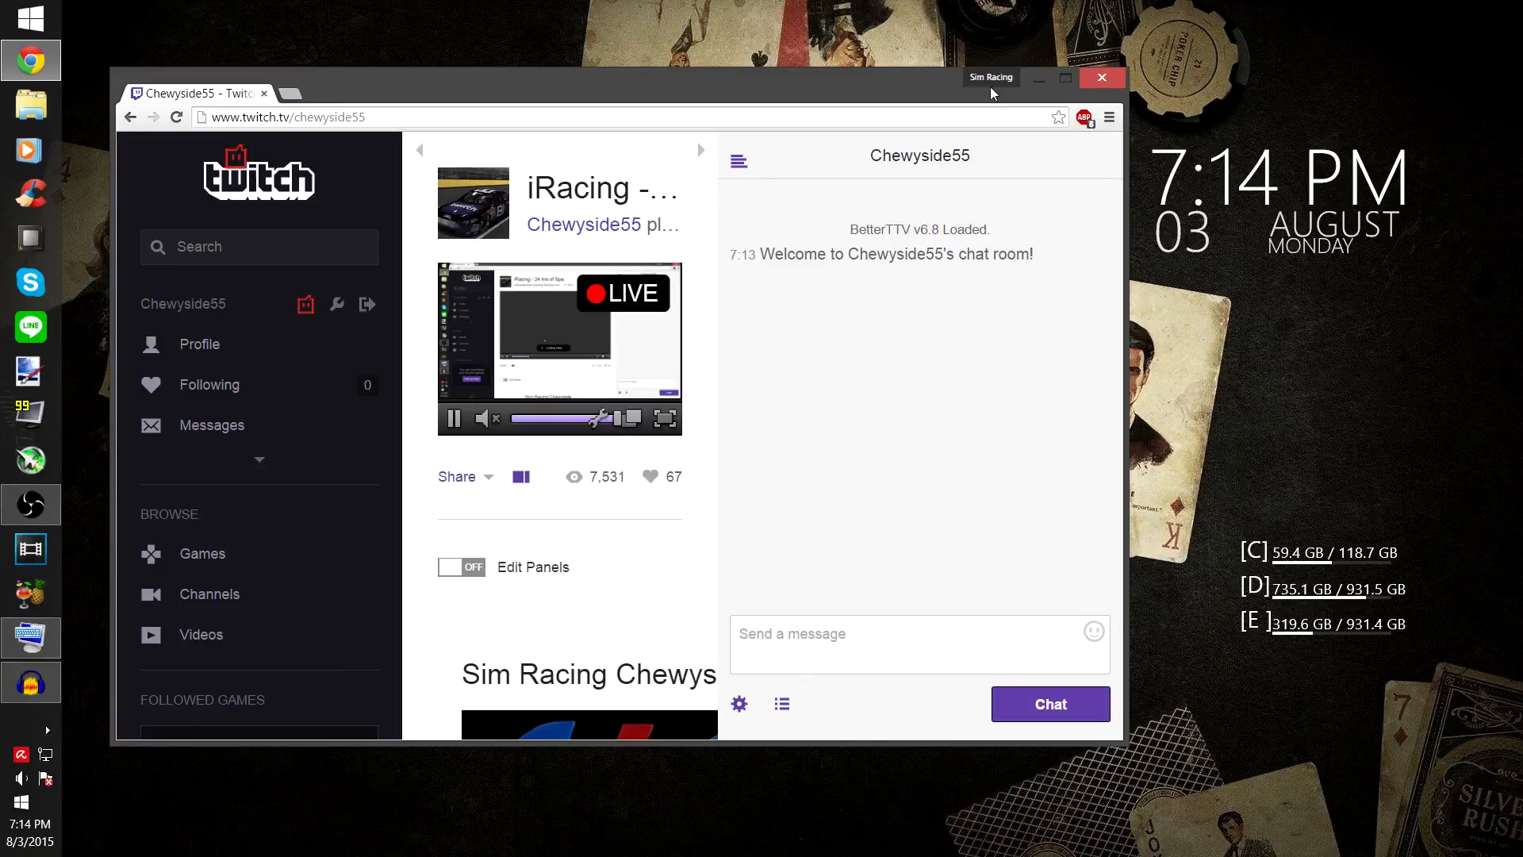
double_click(935, 84)
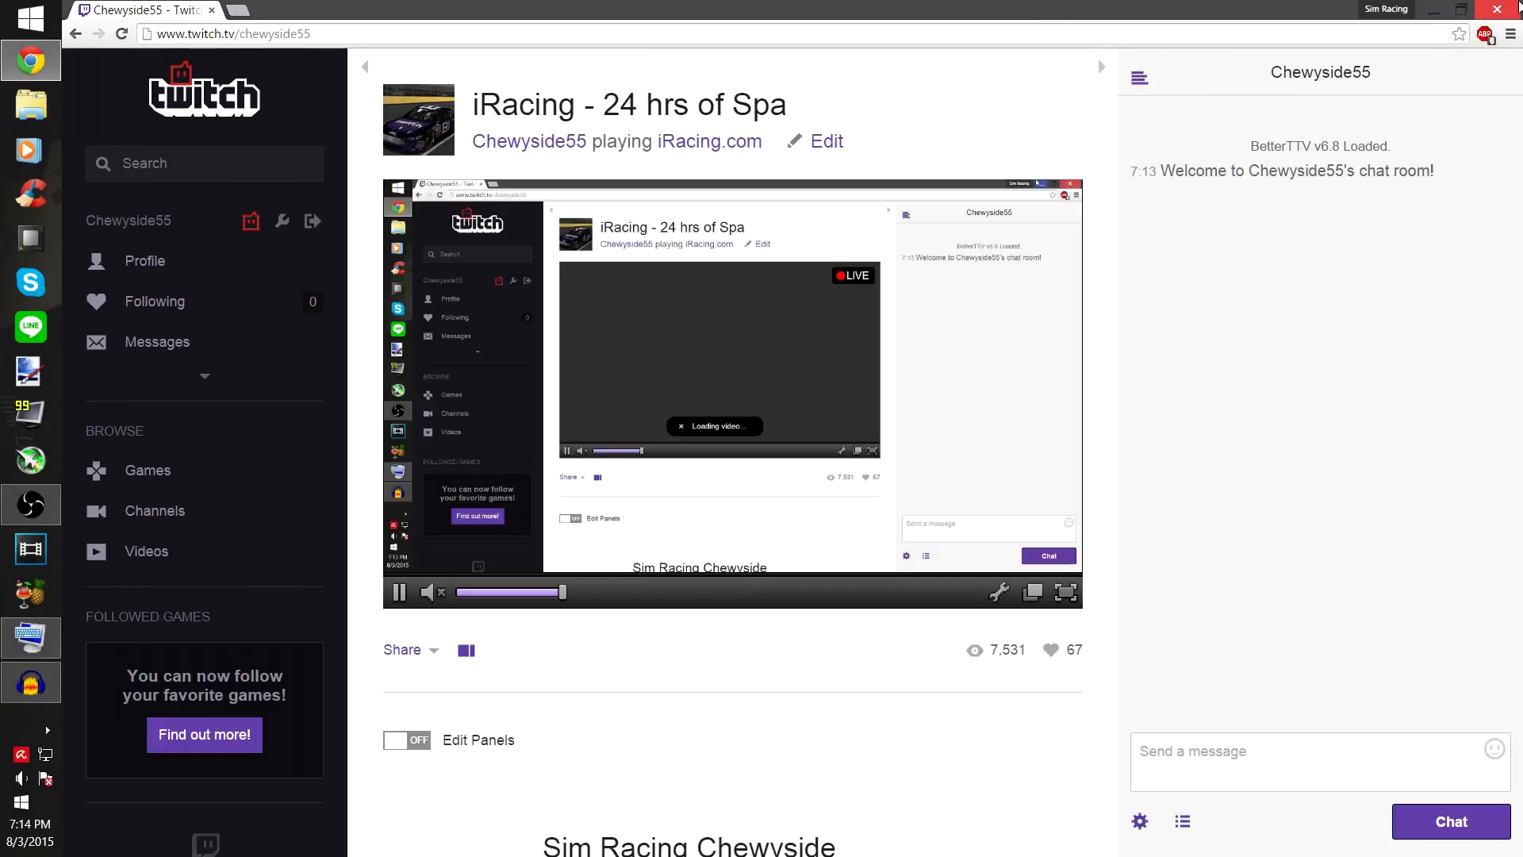
click(1517, 8)
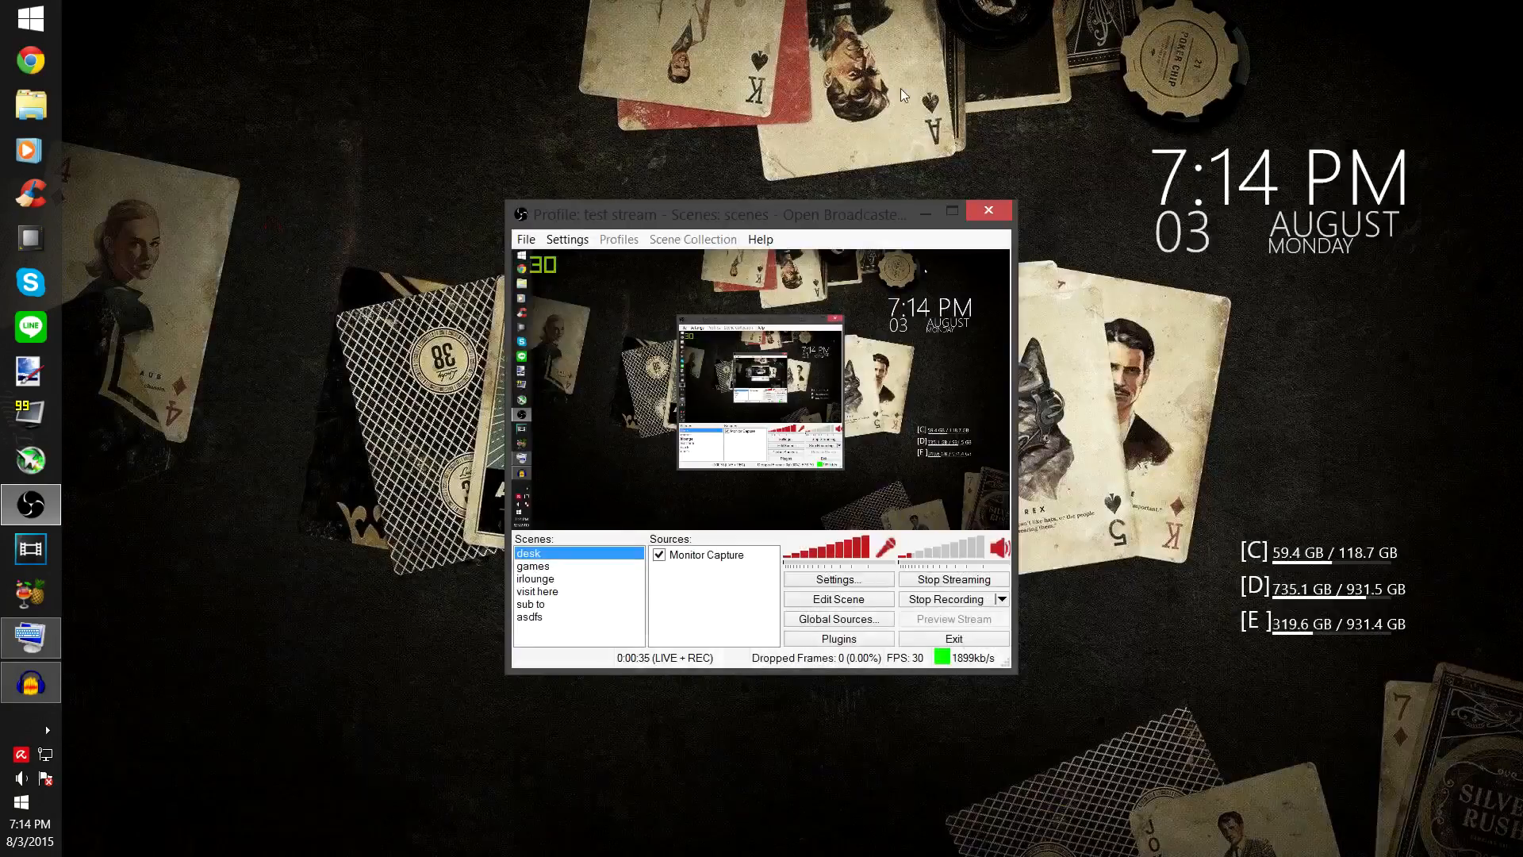
Step: Stop the live stream and look for its local recording in the Videos folder and the obs subfolder
click(30, 104)
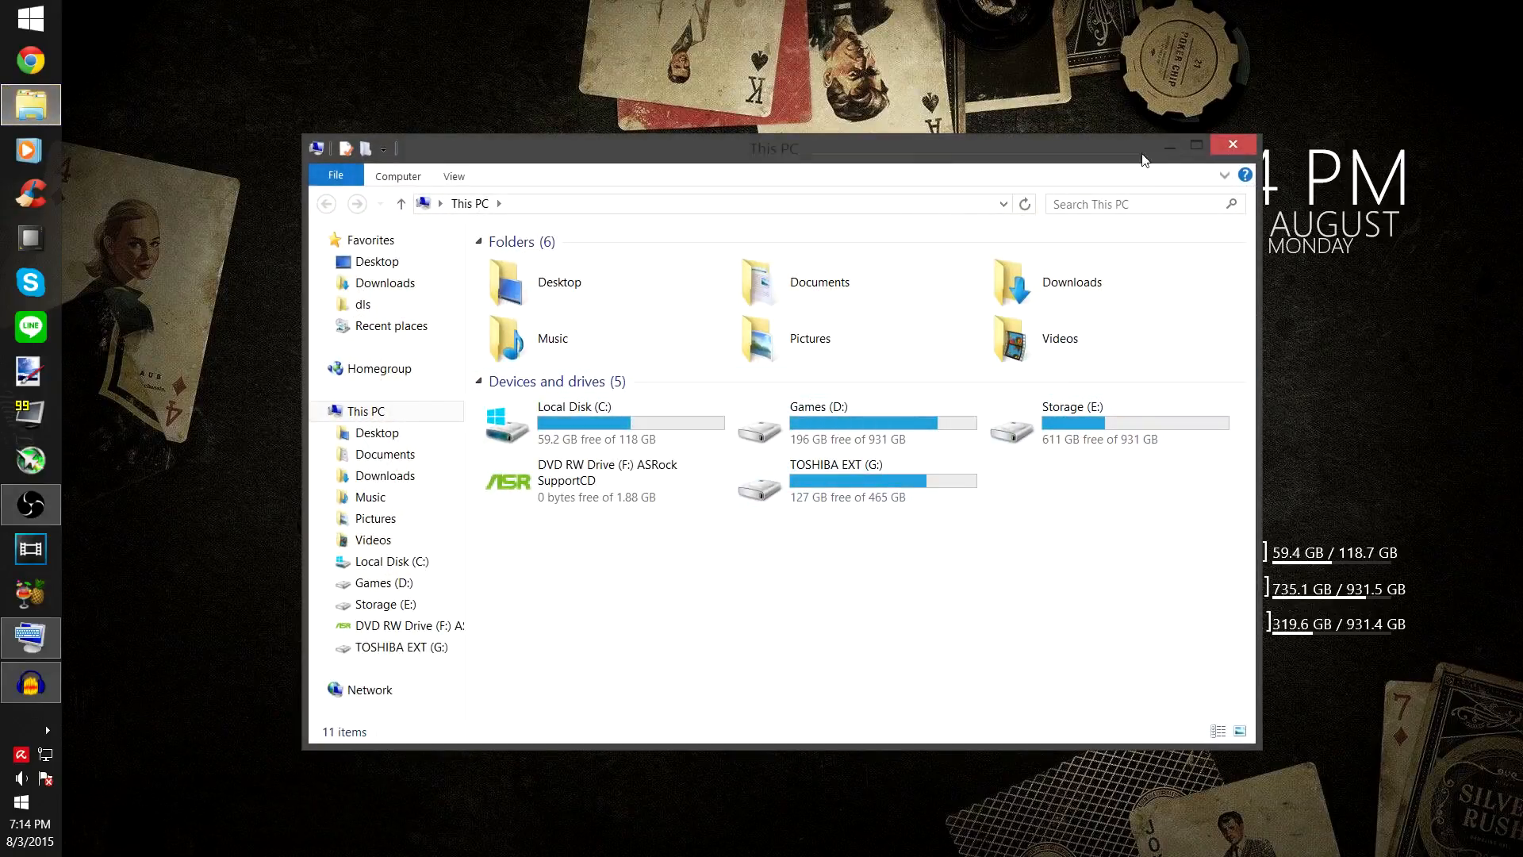
click(1165, 148)
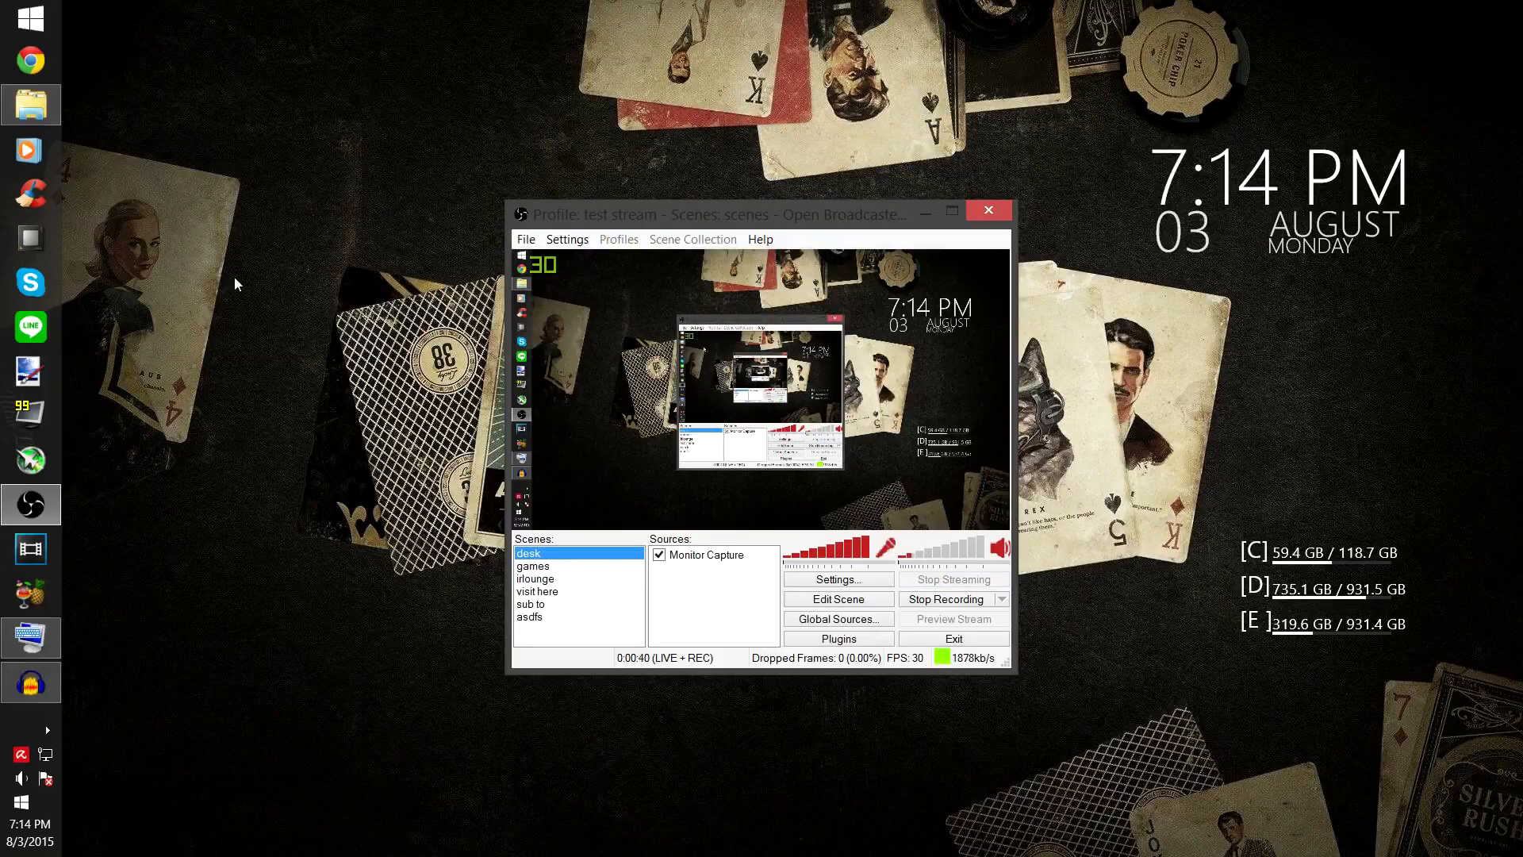
click(31, 104)
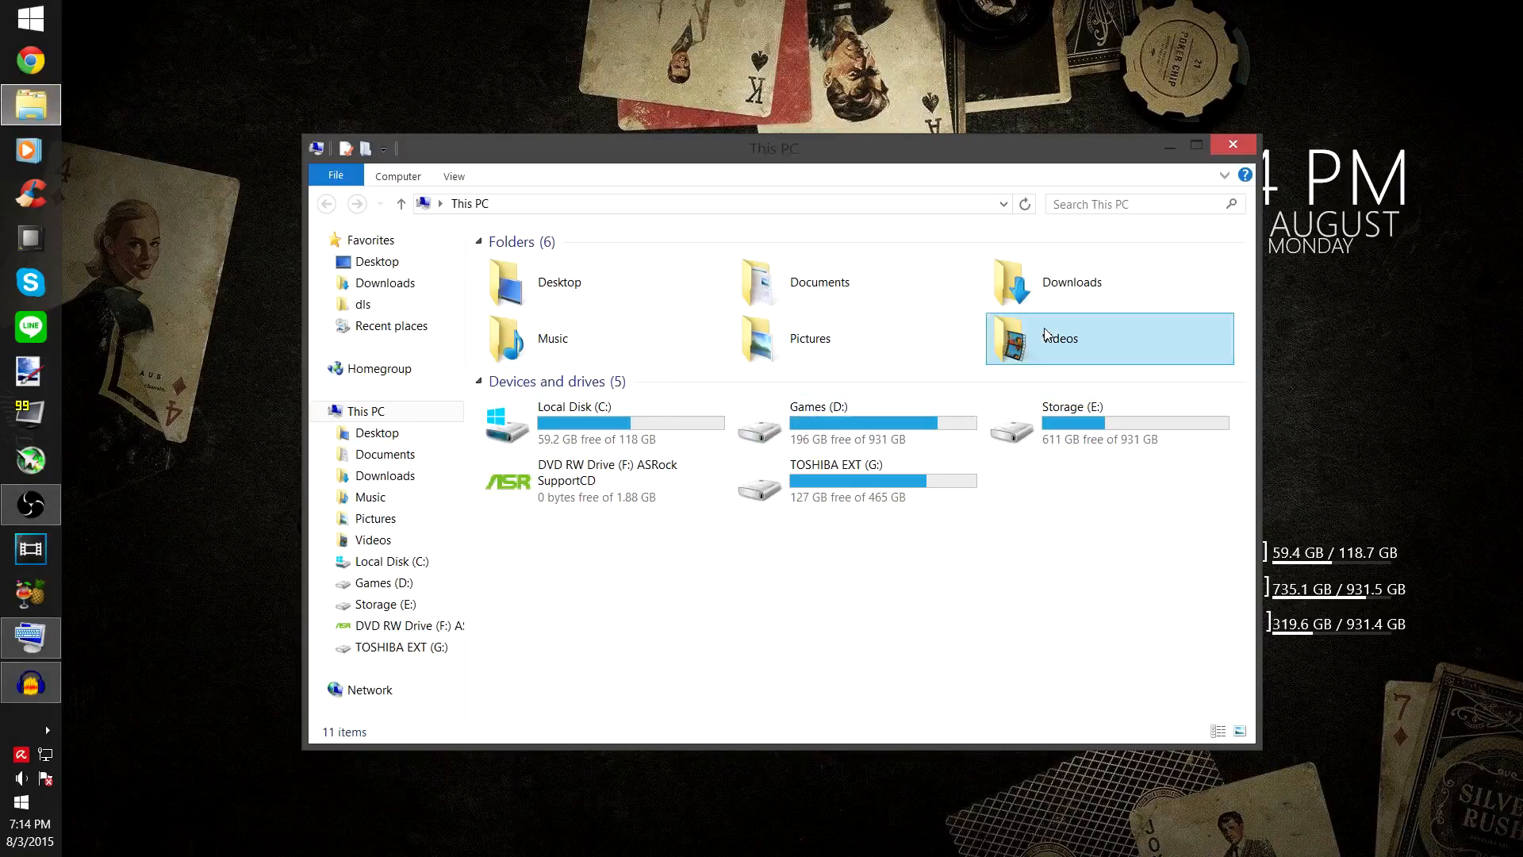
double_click(1112, 338)
double_click(965, 421)
scroll(809, 508, down, 5)
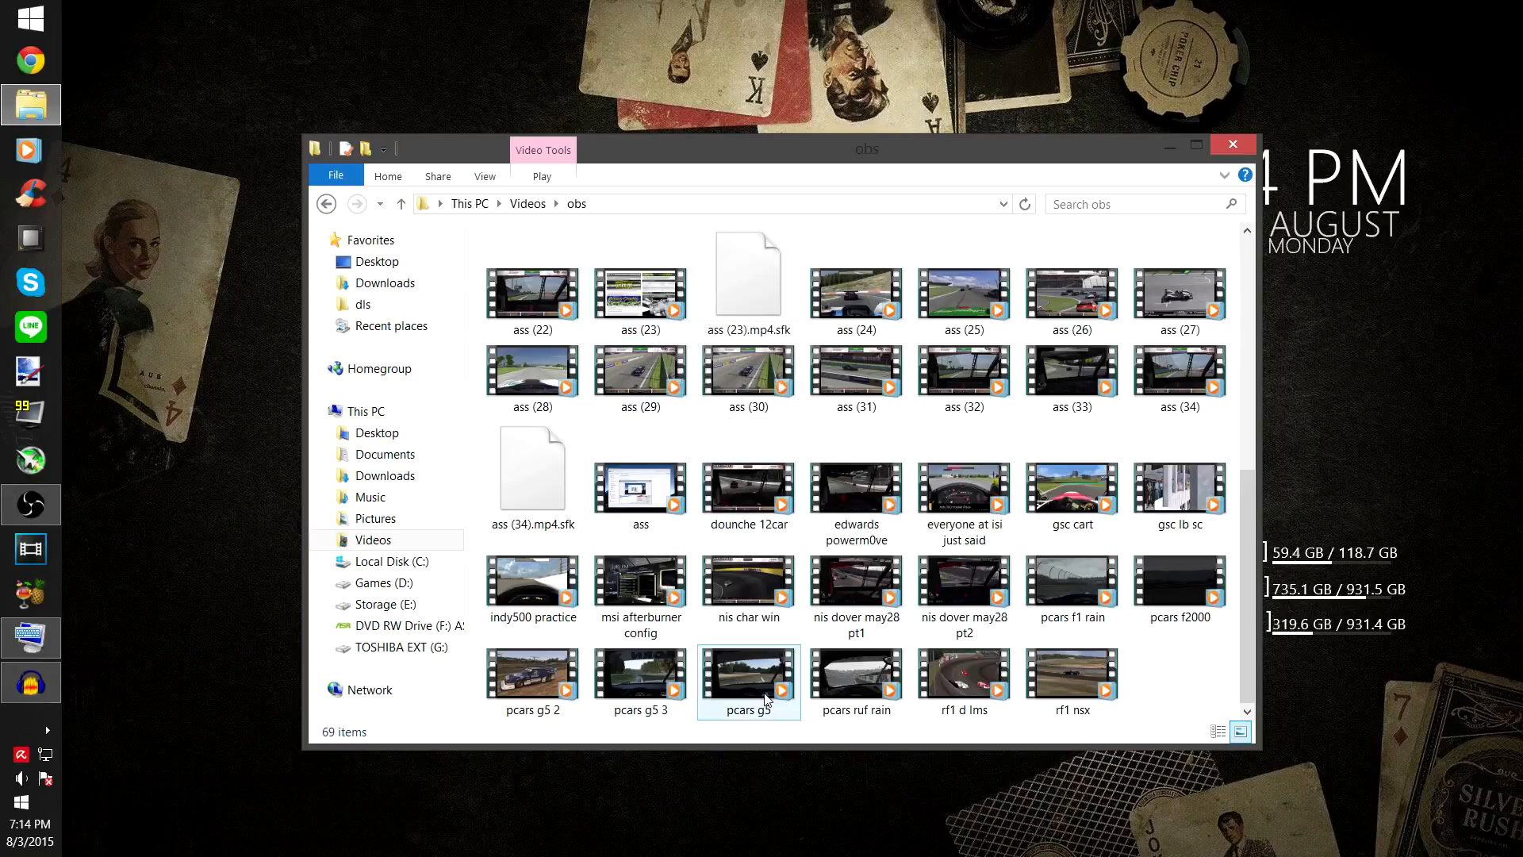
scroll(766, 698, up, 5)
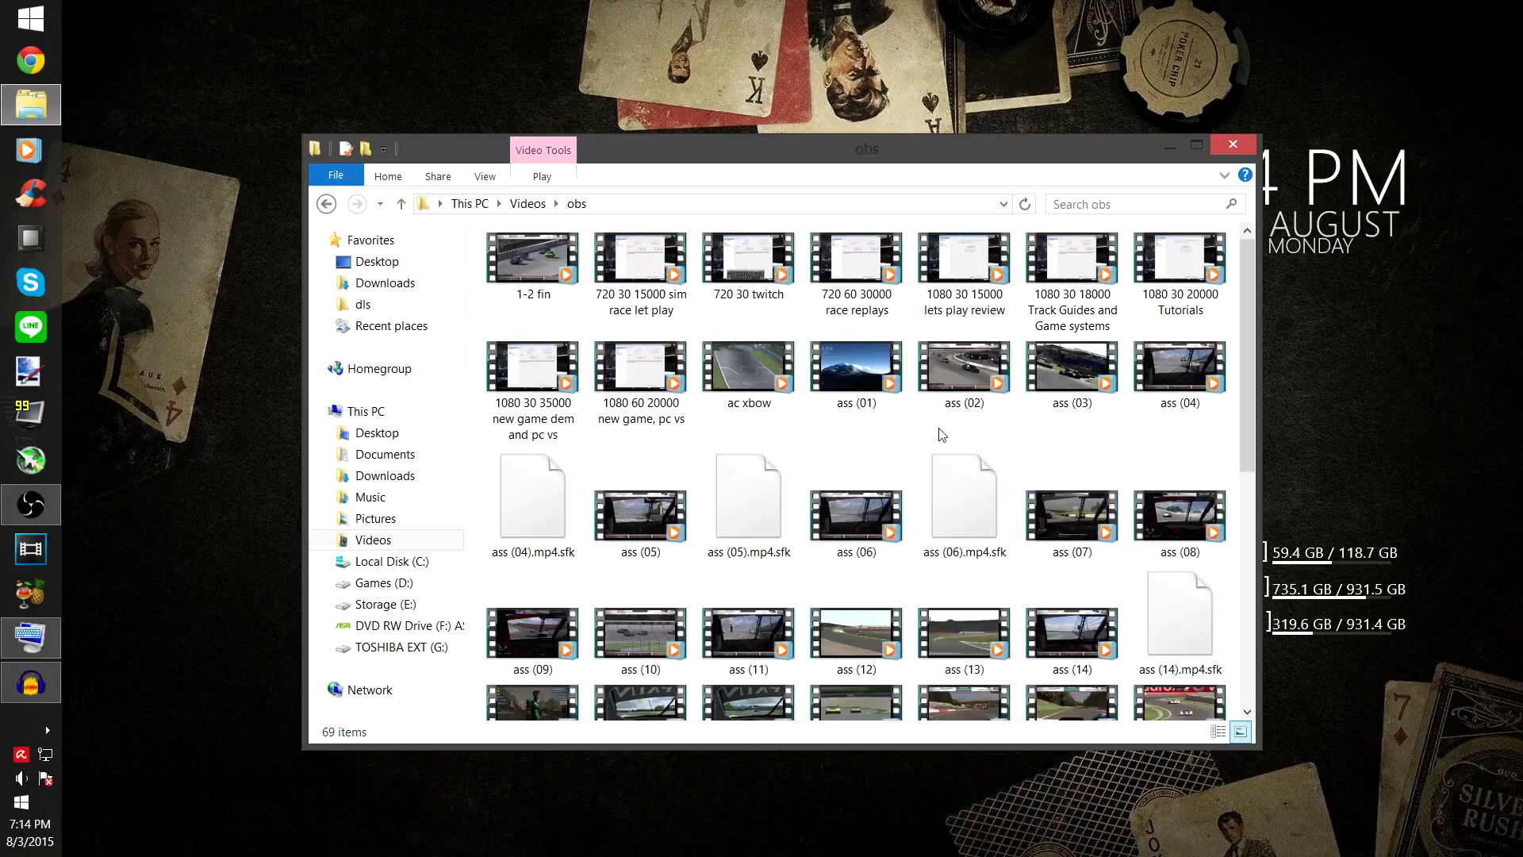
click(528, 203)
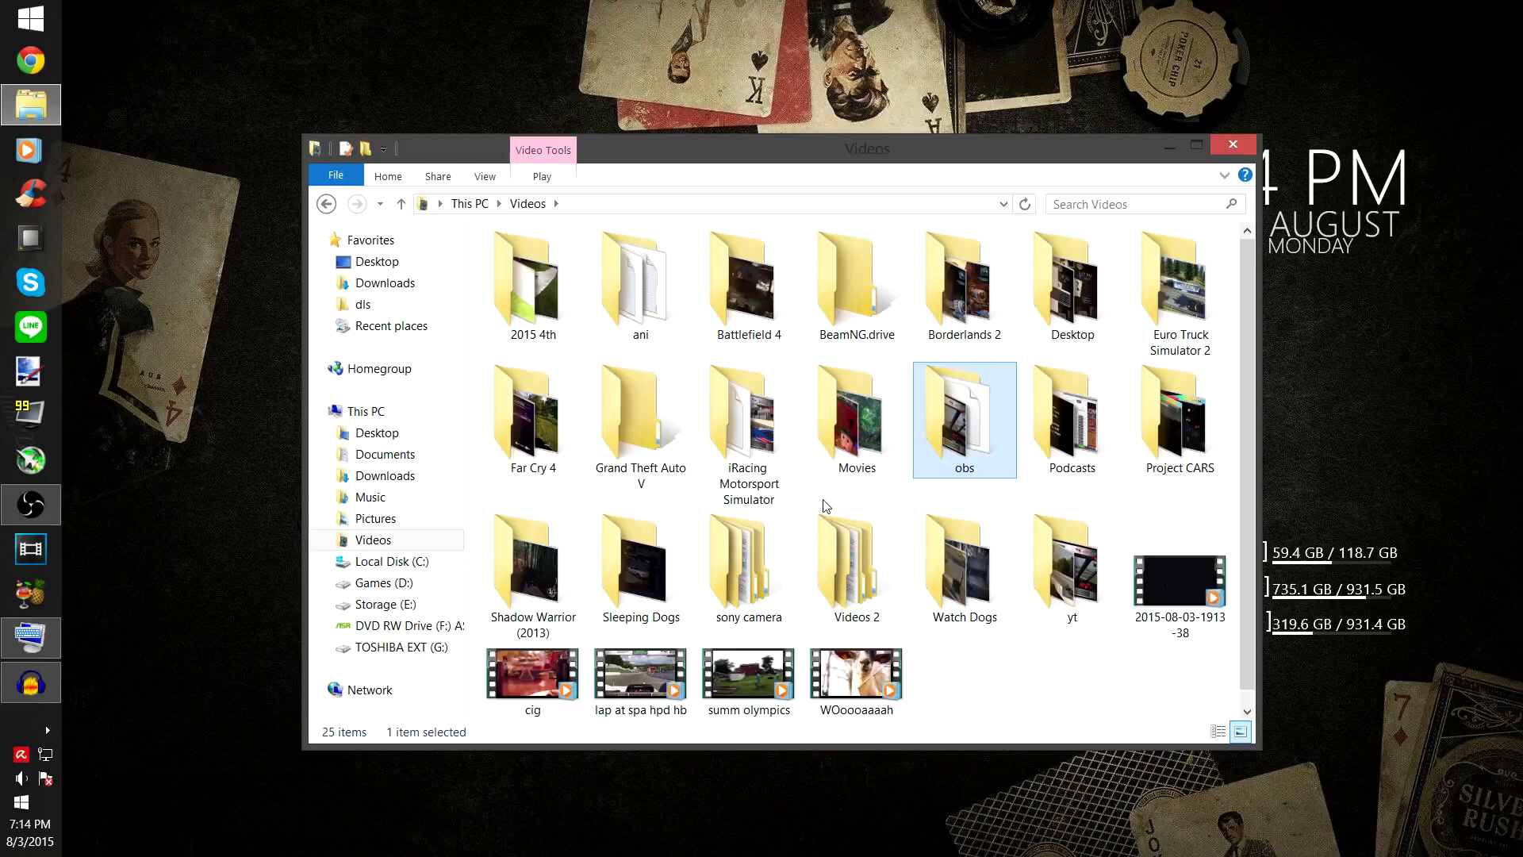
click(1184, 565)
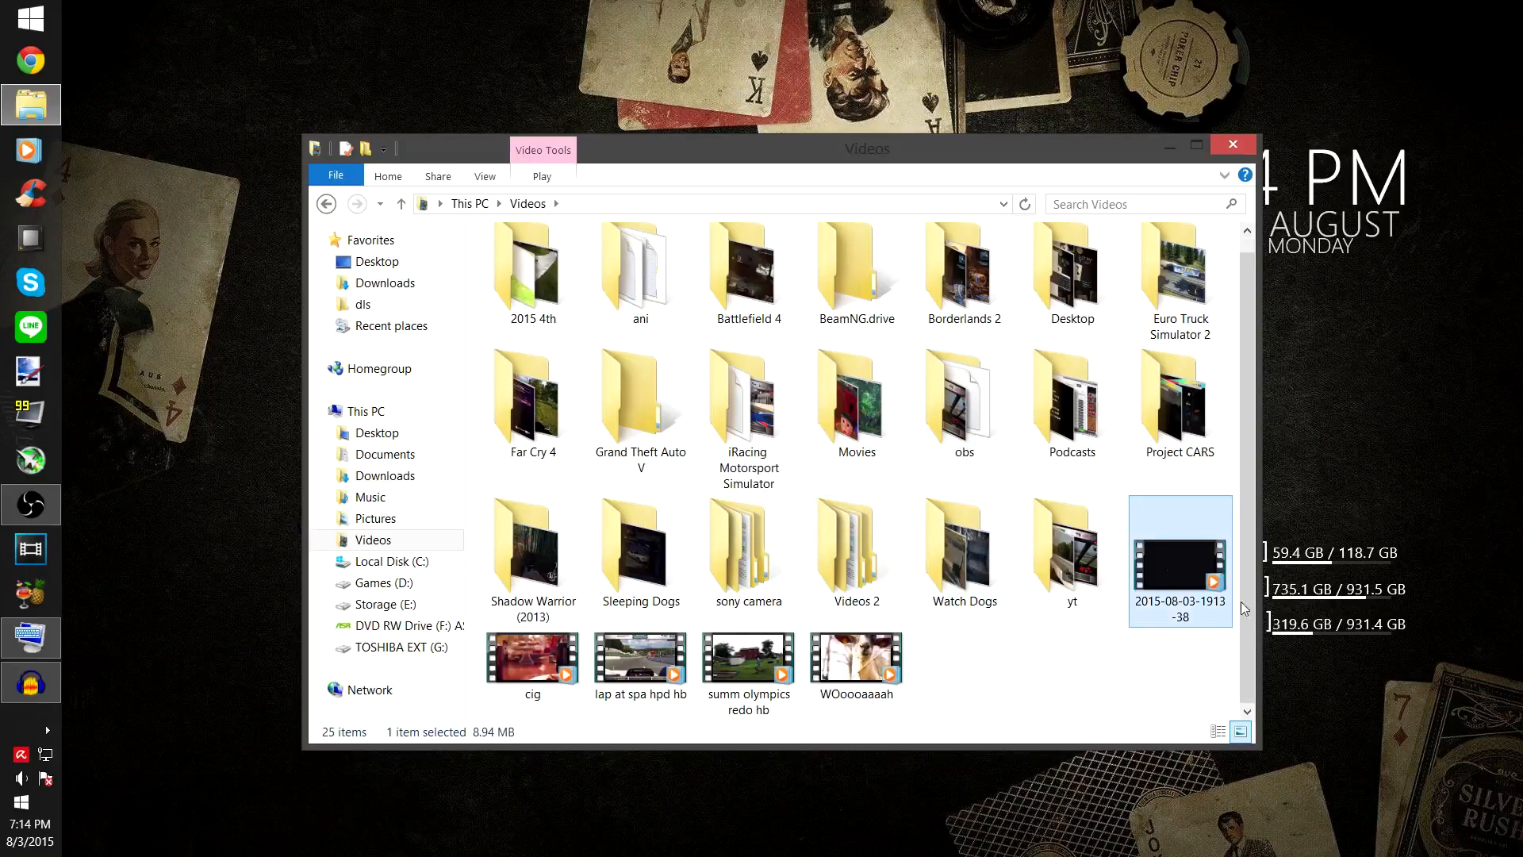
double_click(1175, 564)
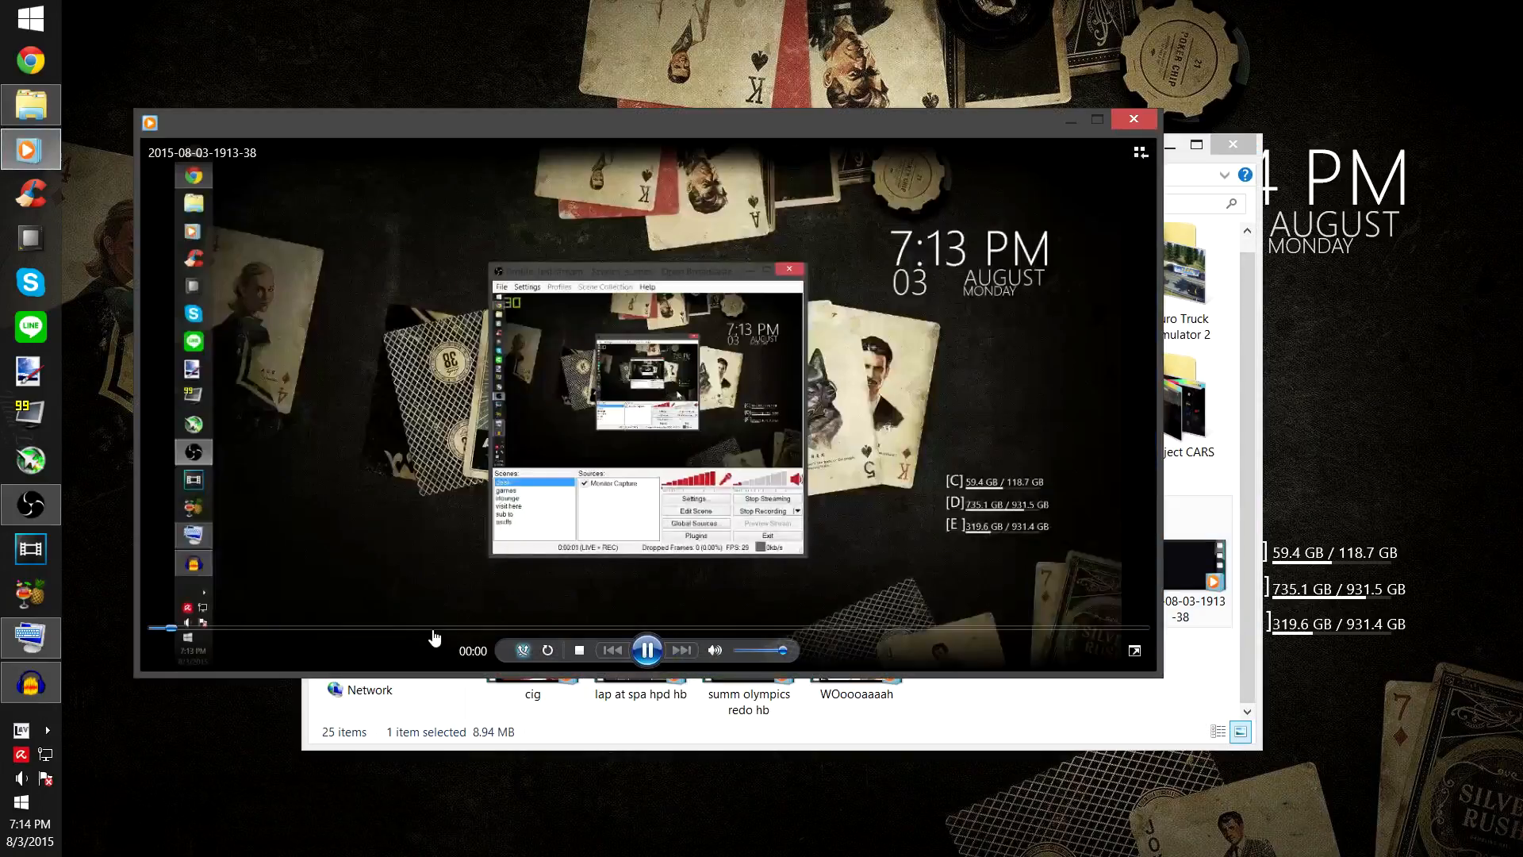
click(434, 630)
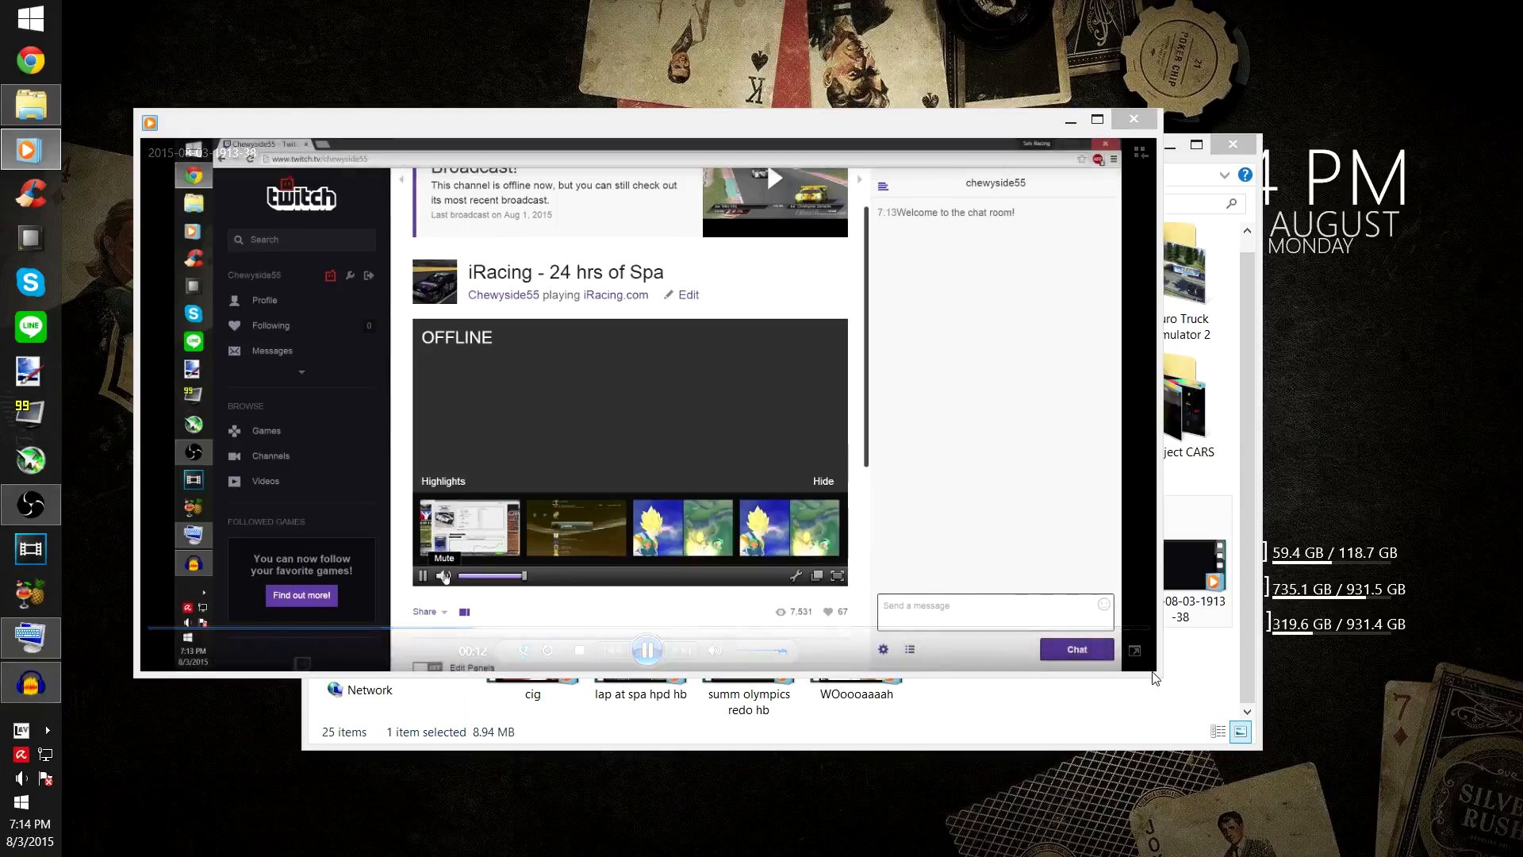
drag(1157, 677, 1293, 587)
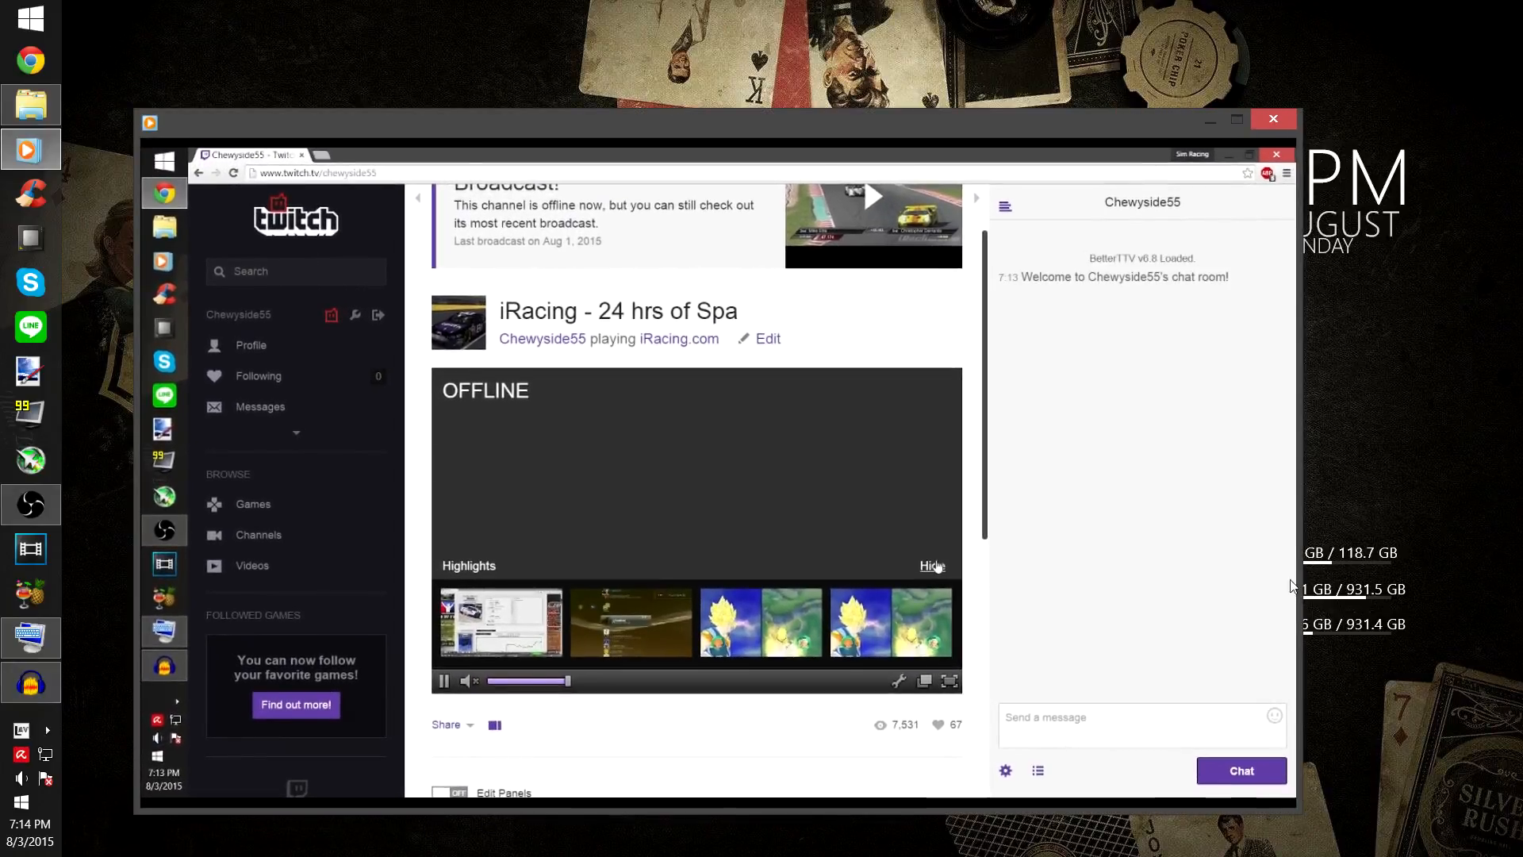
click(1274, 119)
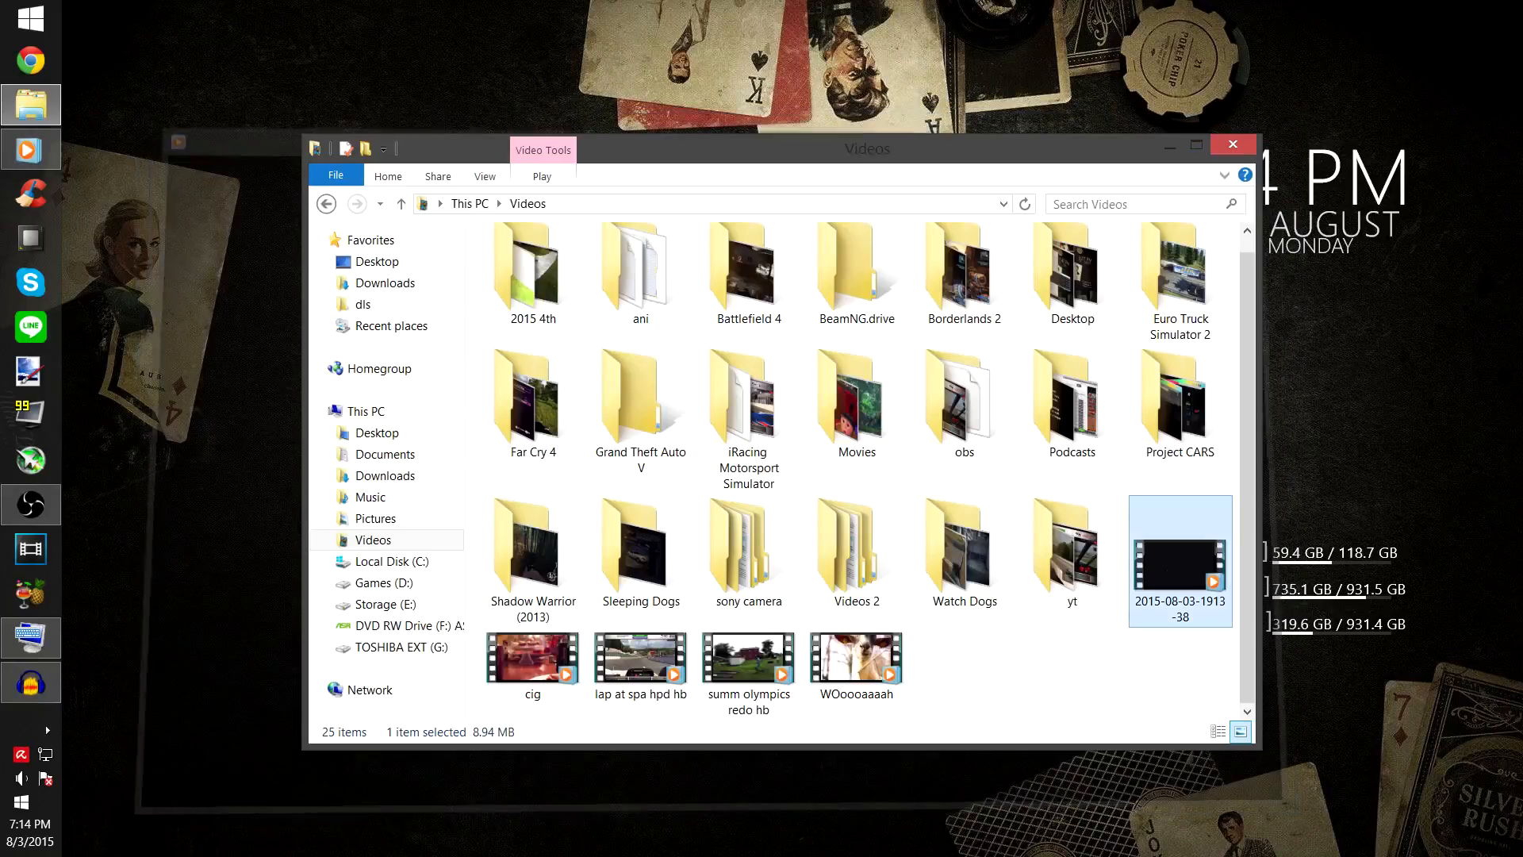
click(1045, 655)
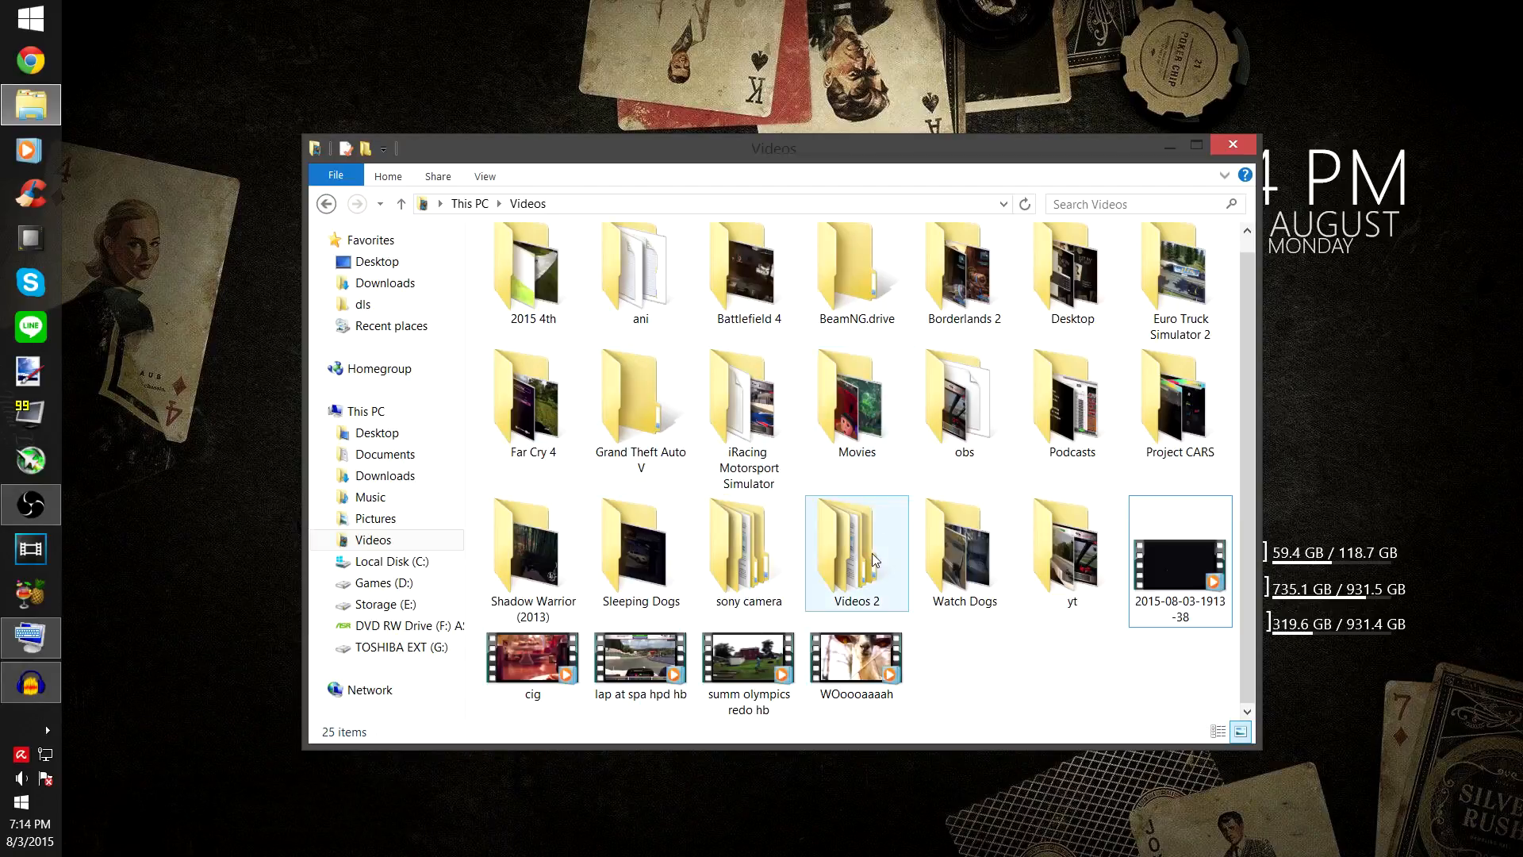
click(1235, 144)
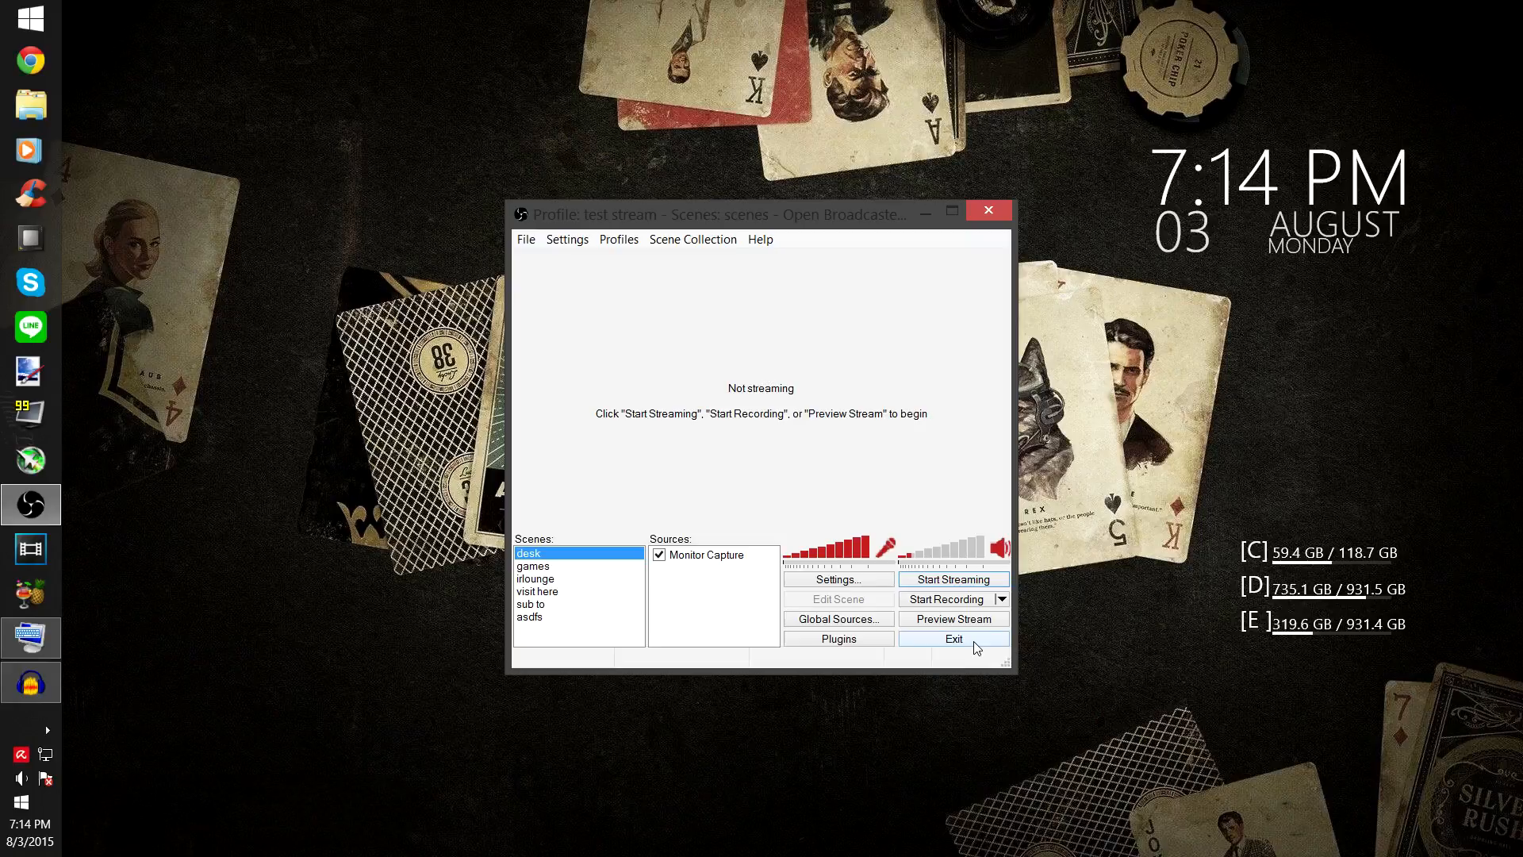
Step: Preview the stream while switching between the games, visit here and irlounge scenes, and select the irlounge image in scene editing
click(956, 620)
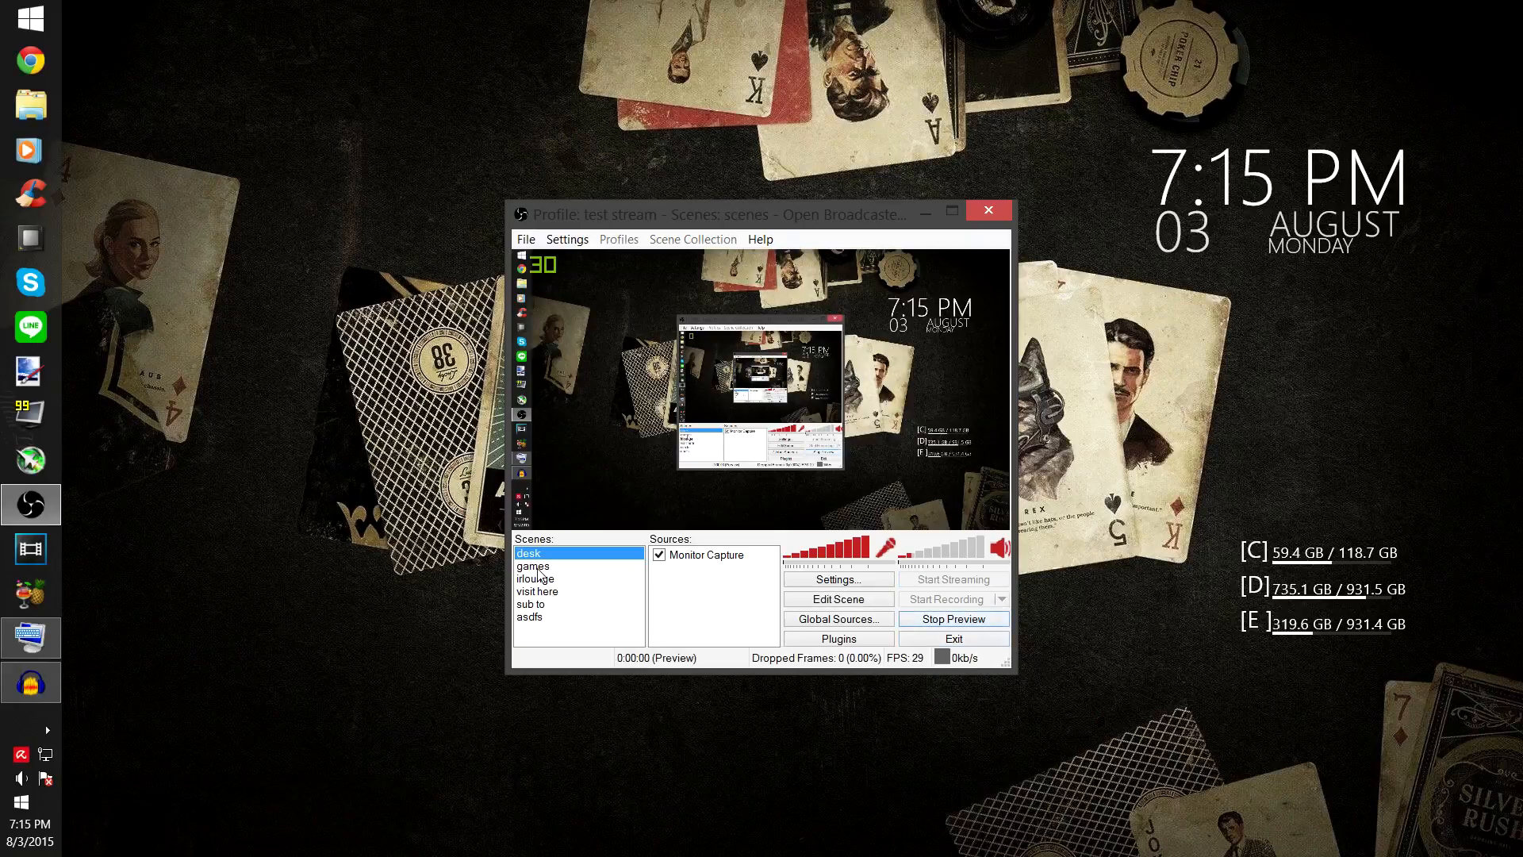
click(538, 579)
click(539, 566)
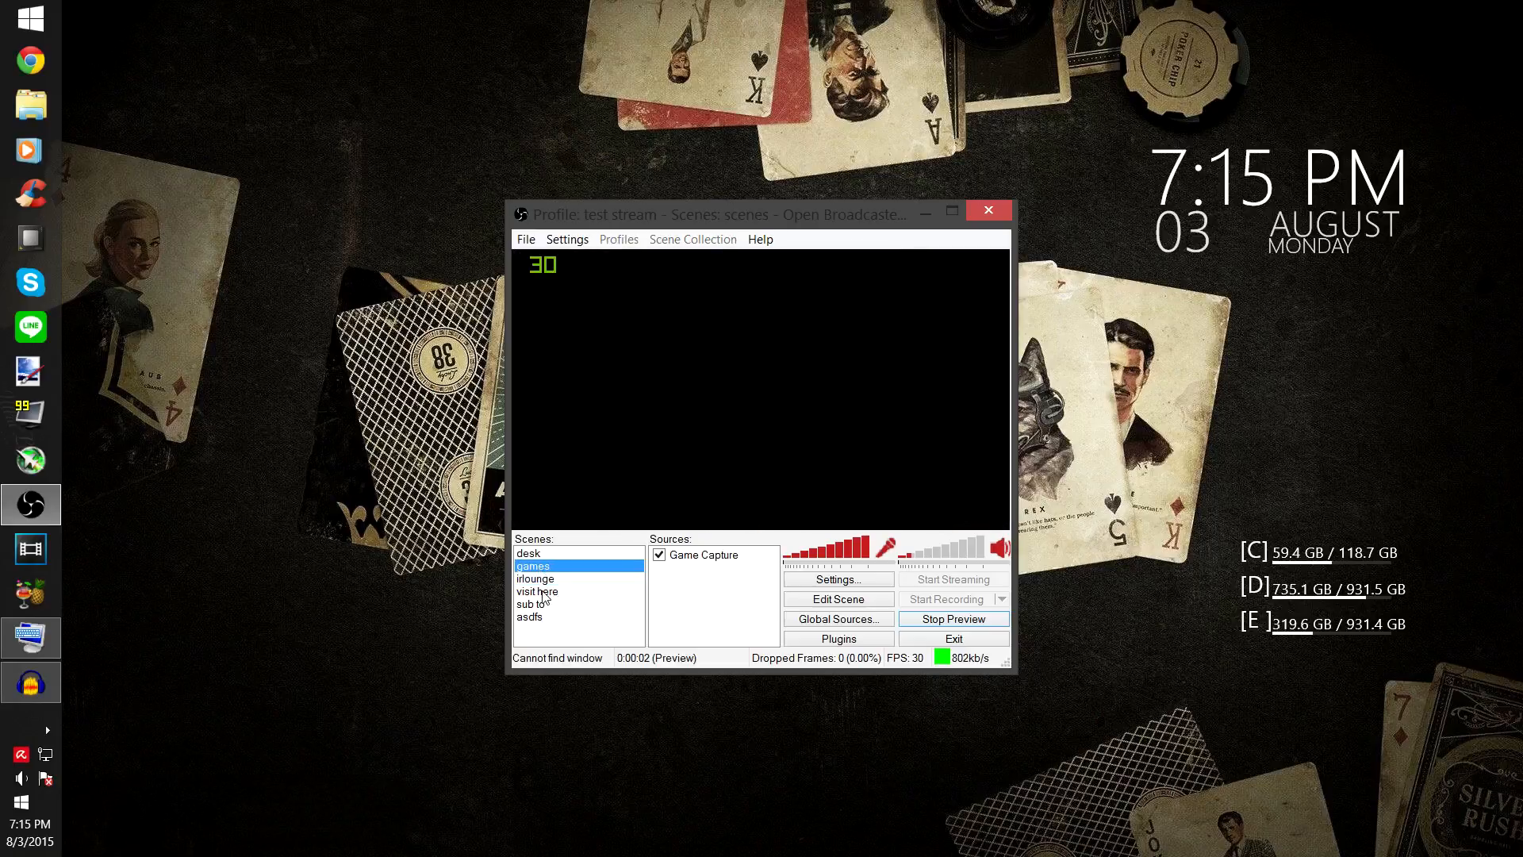
click(535, 591)
click(531, 566)
click(553, 577)
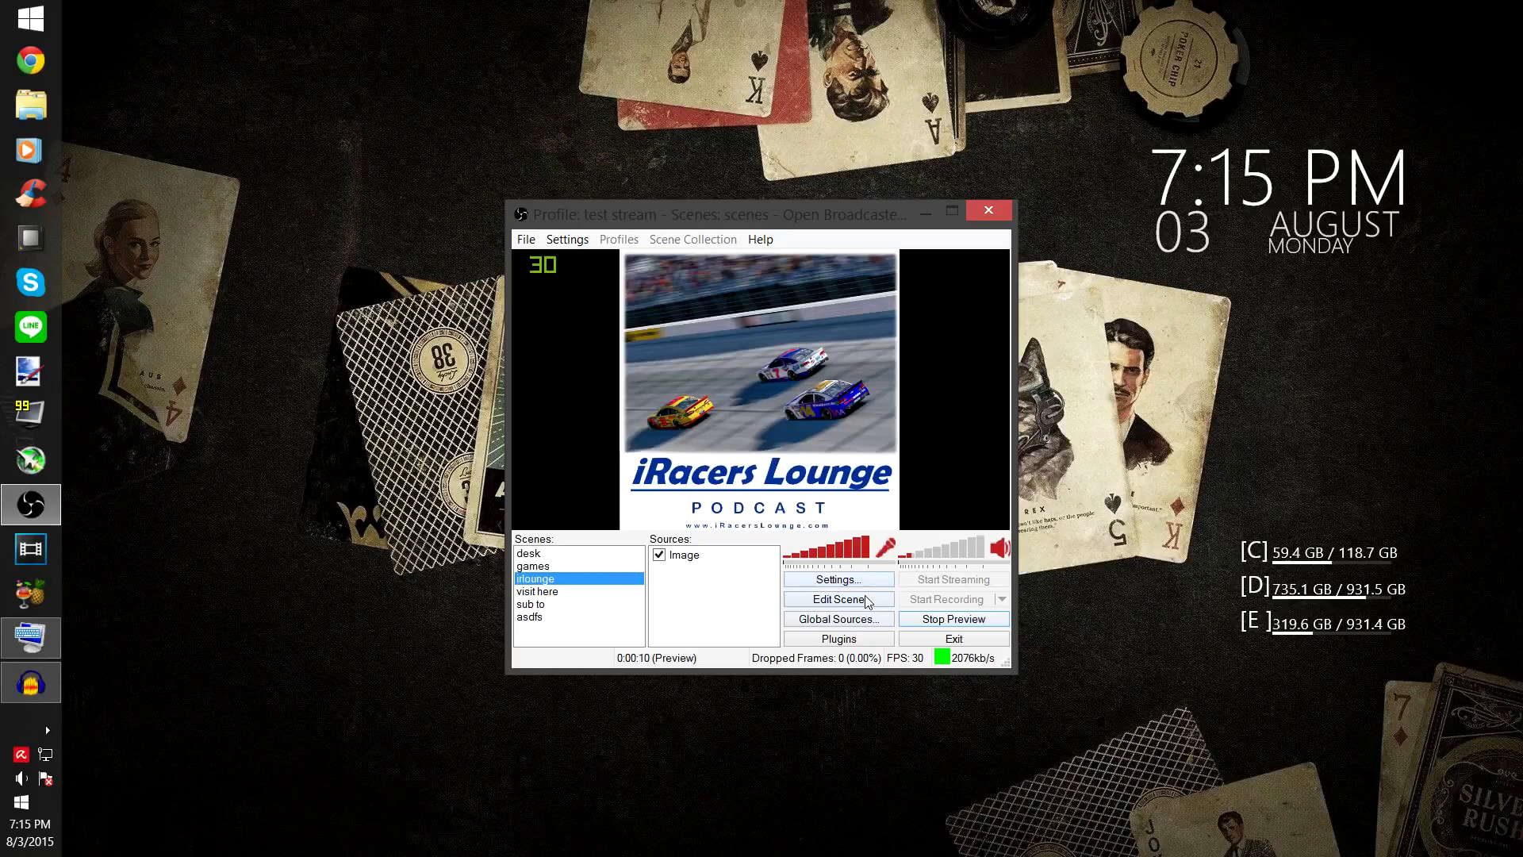
click(680, 349)
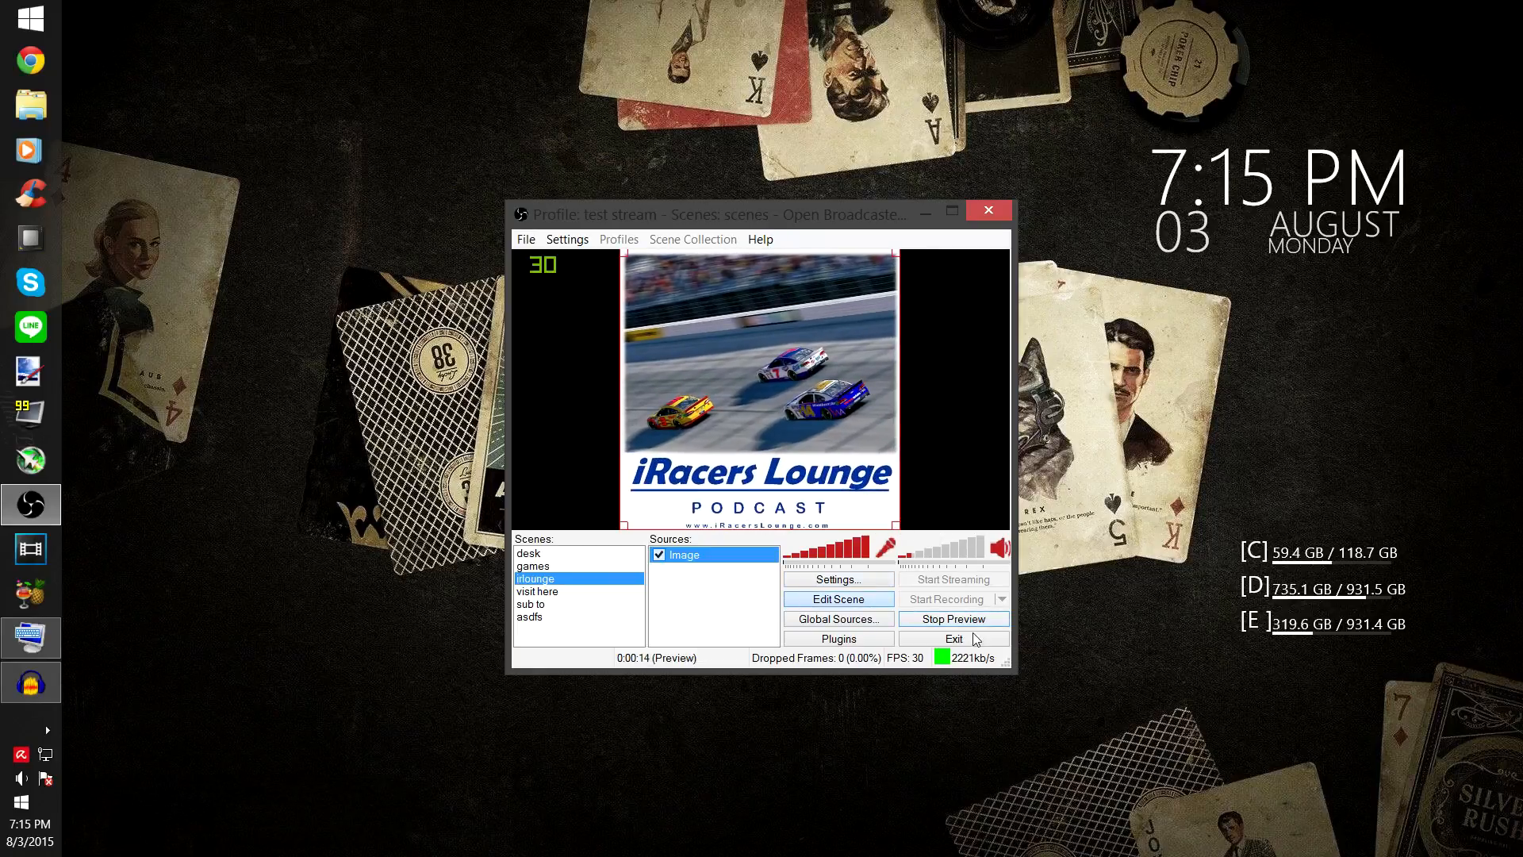
Step: Stop the stream preview and exit Open Broadcaster Software
click(953, 618)
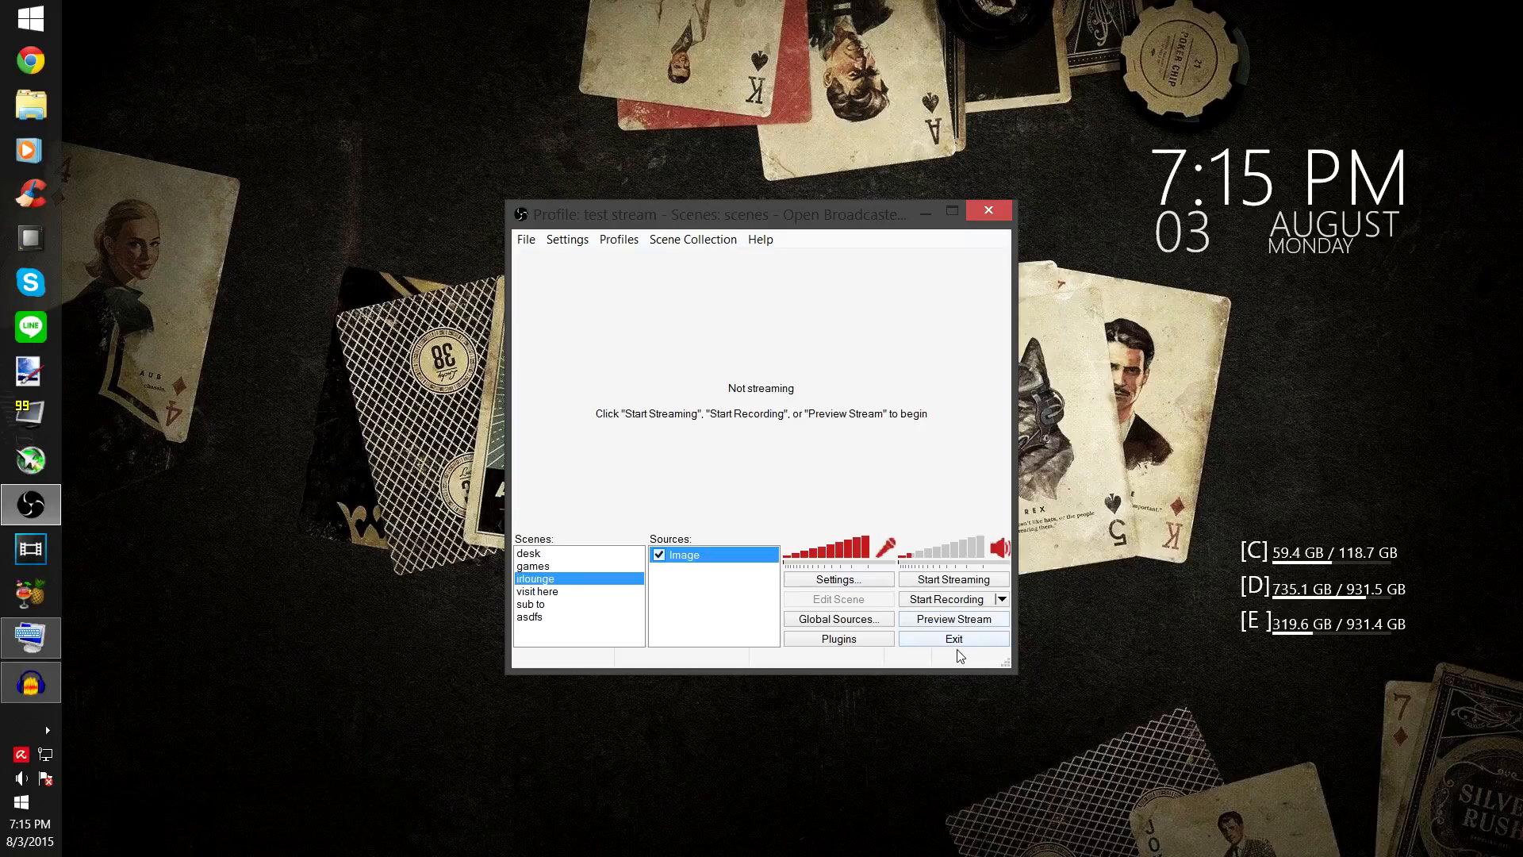
click(955, 642)
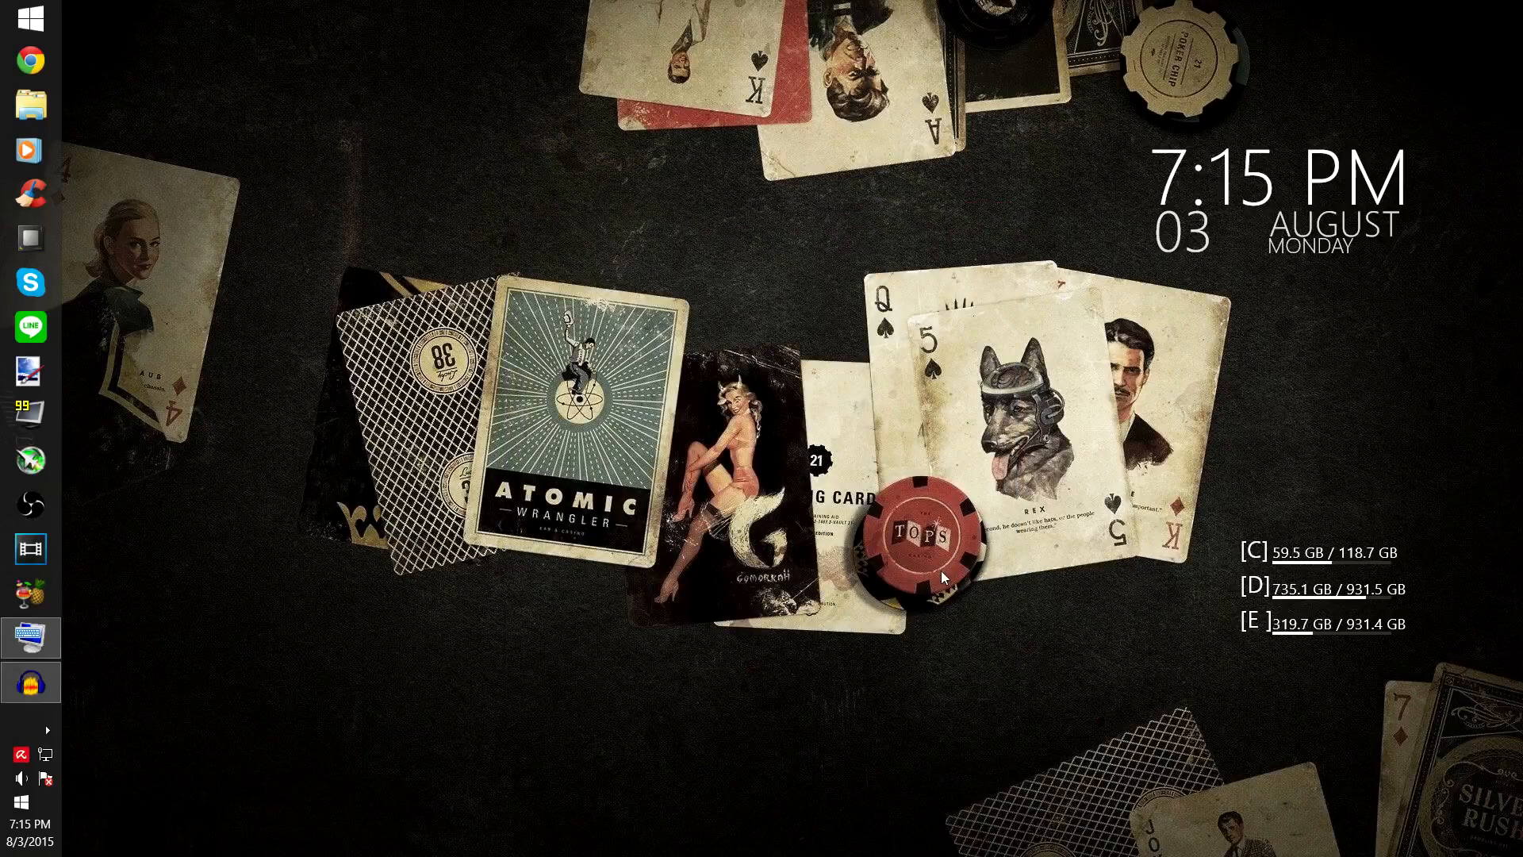
click(48, 730)
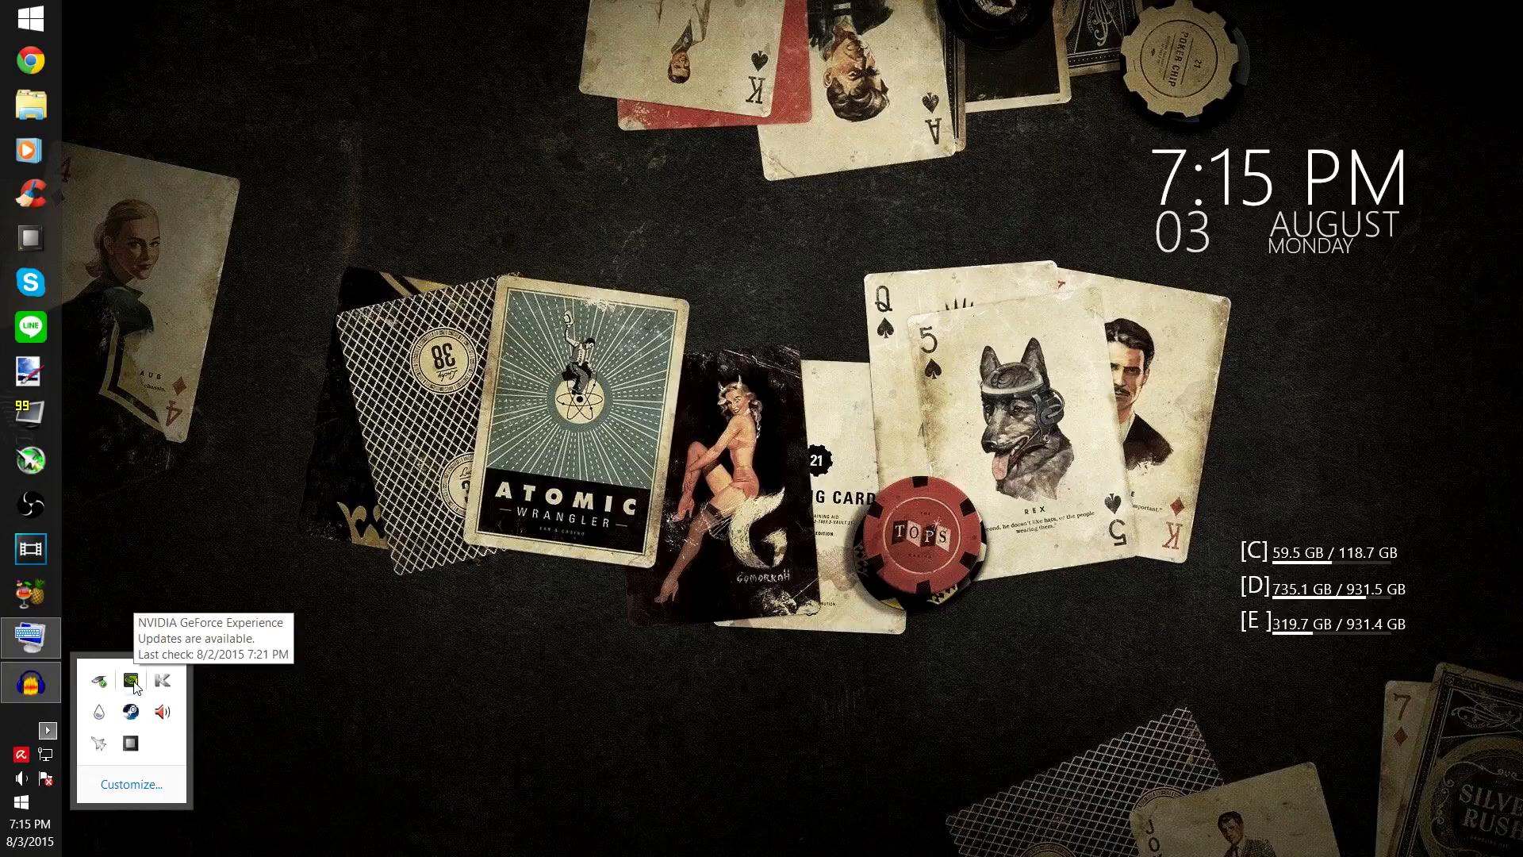
click(566, 403)
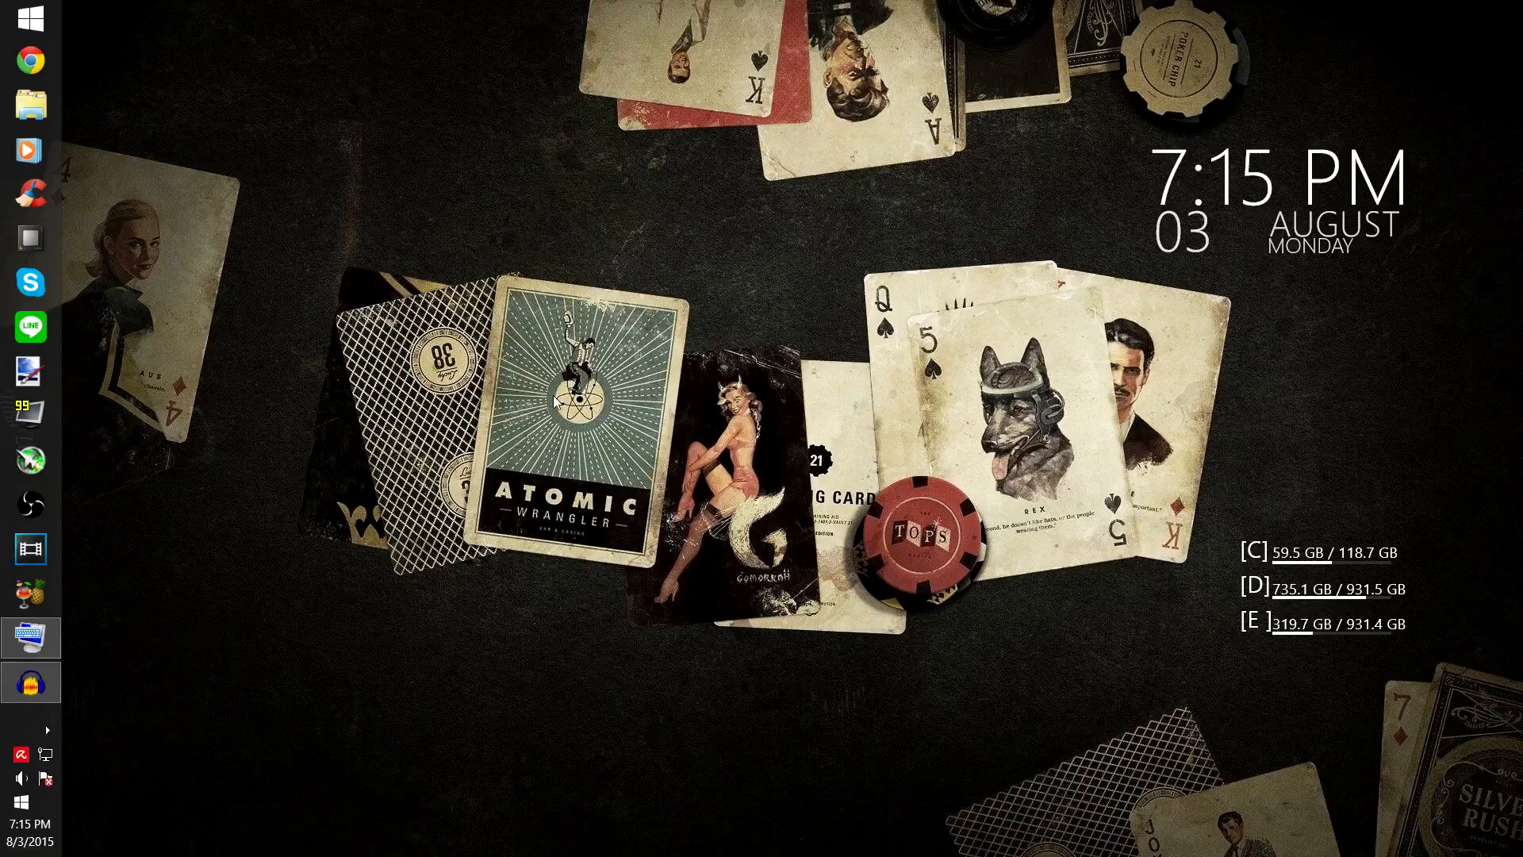